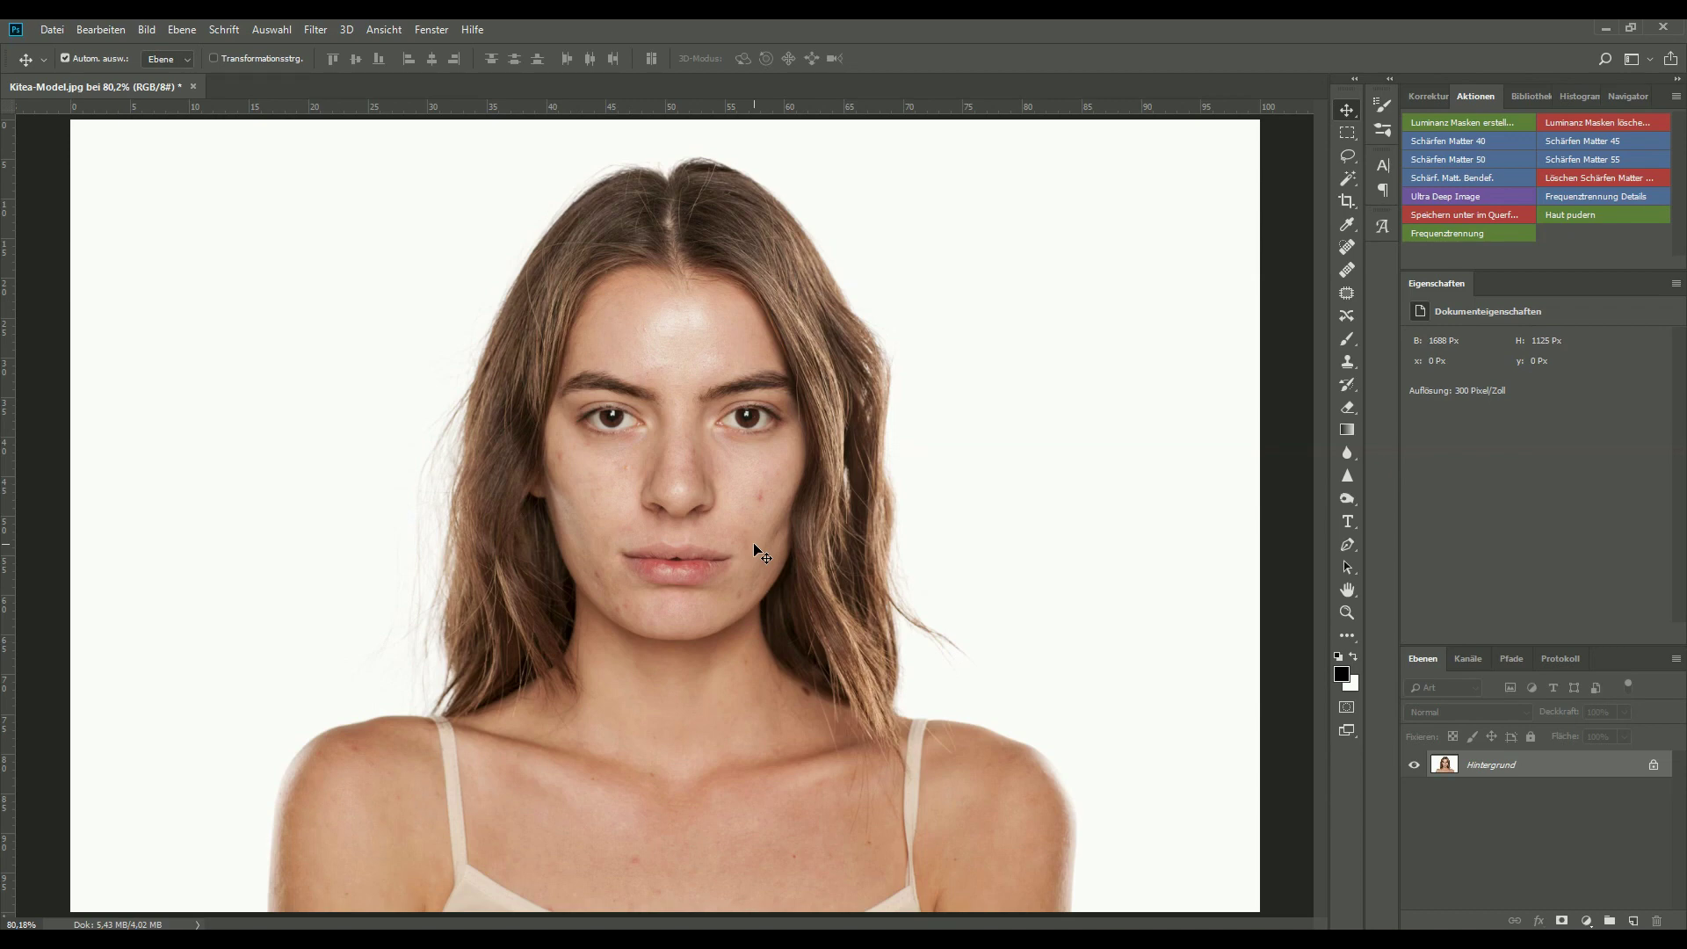
# Duplicate the background layer twice, naming the lower copy "Farben und Lichter" and the upper copy "Details"
pyautogui.hotkey('ctrl', 'j')
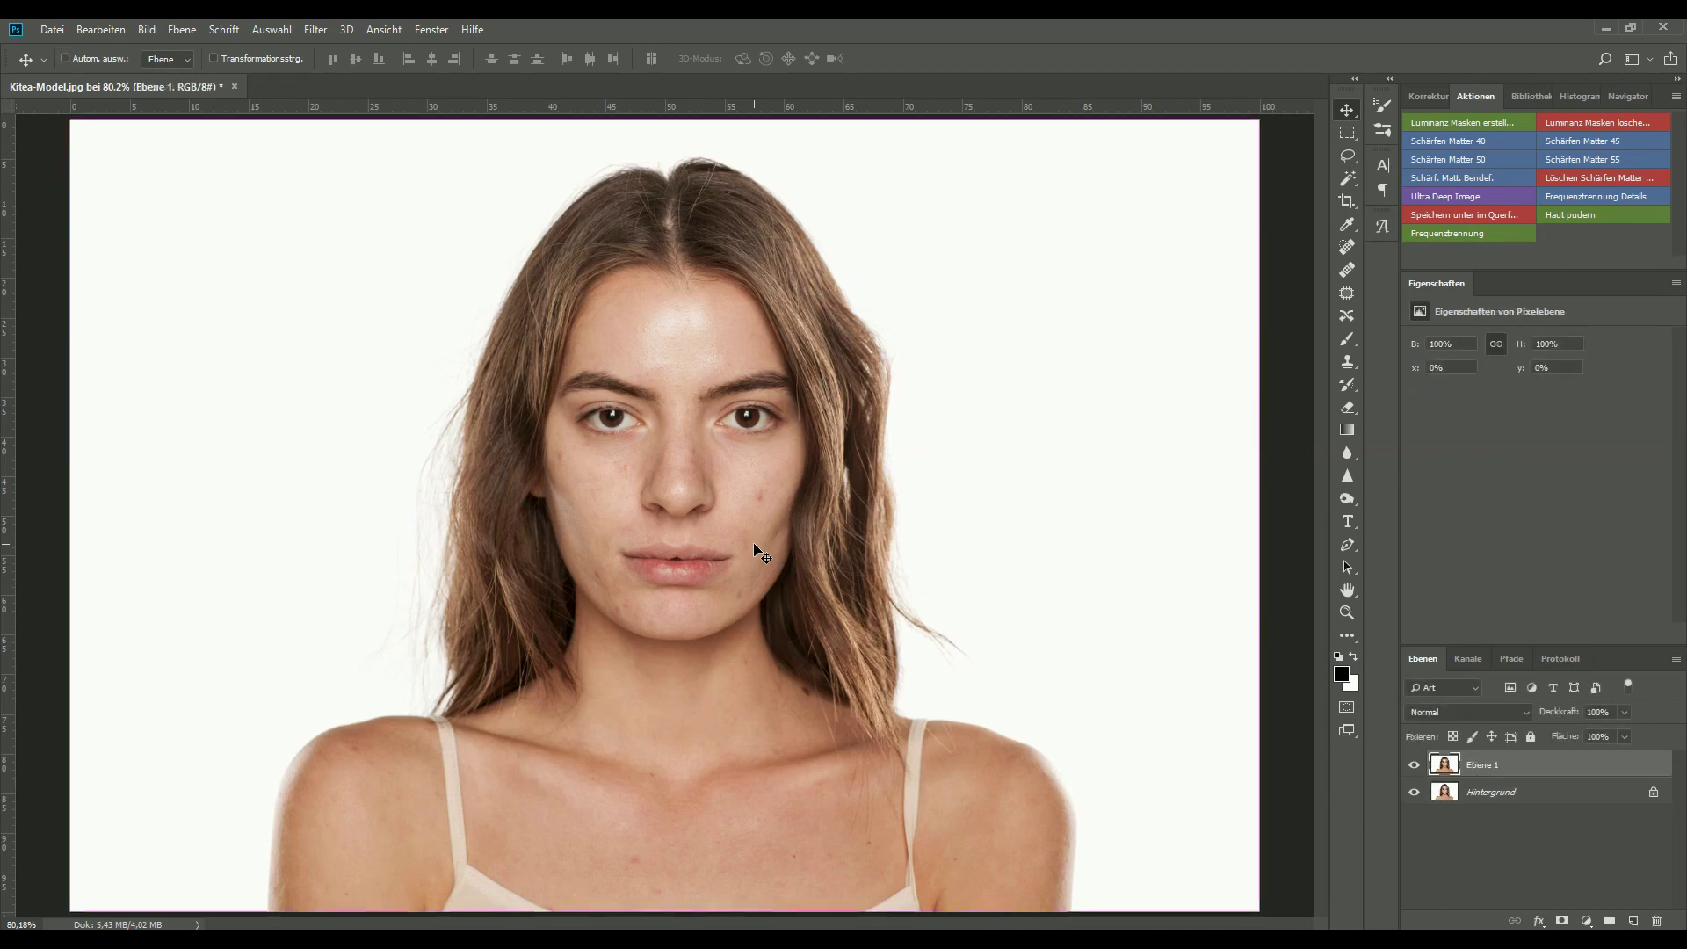
pyautogui.hotkey('ctrl', 'j')
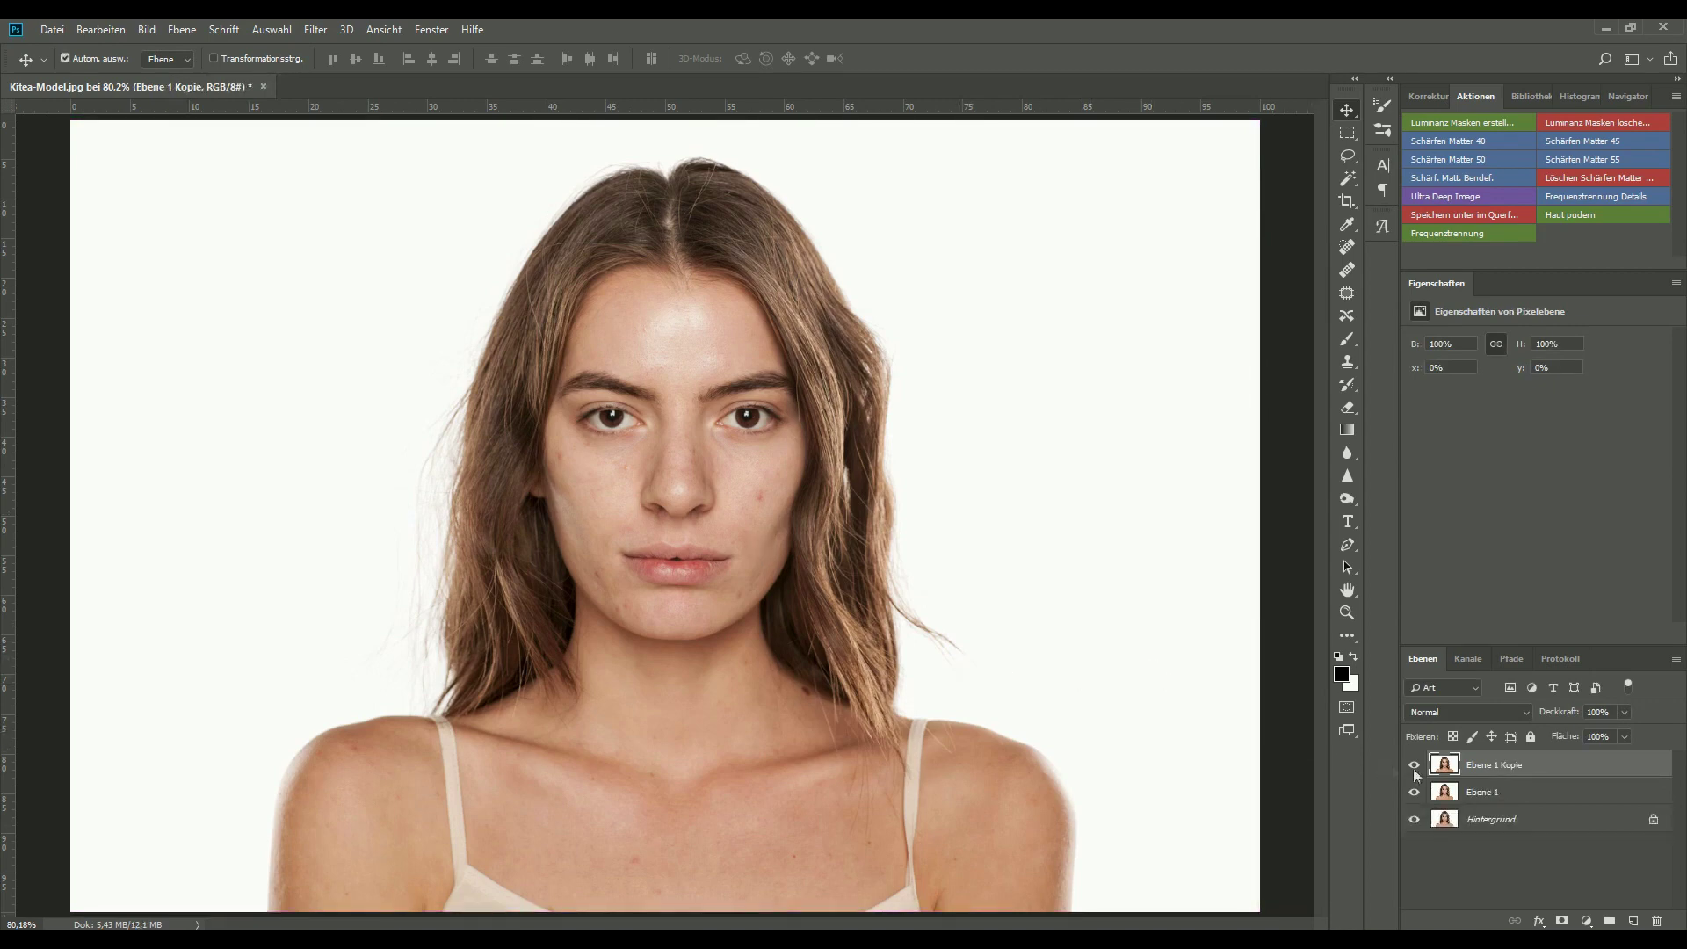
pyautogui.doubleClick(1482, 792)
pyautogui.write('Farben')
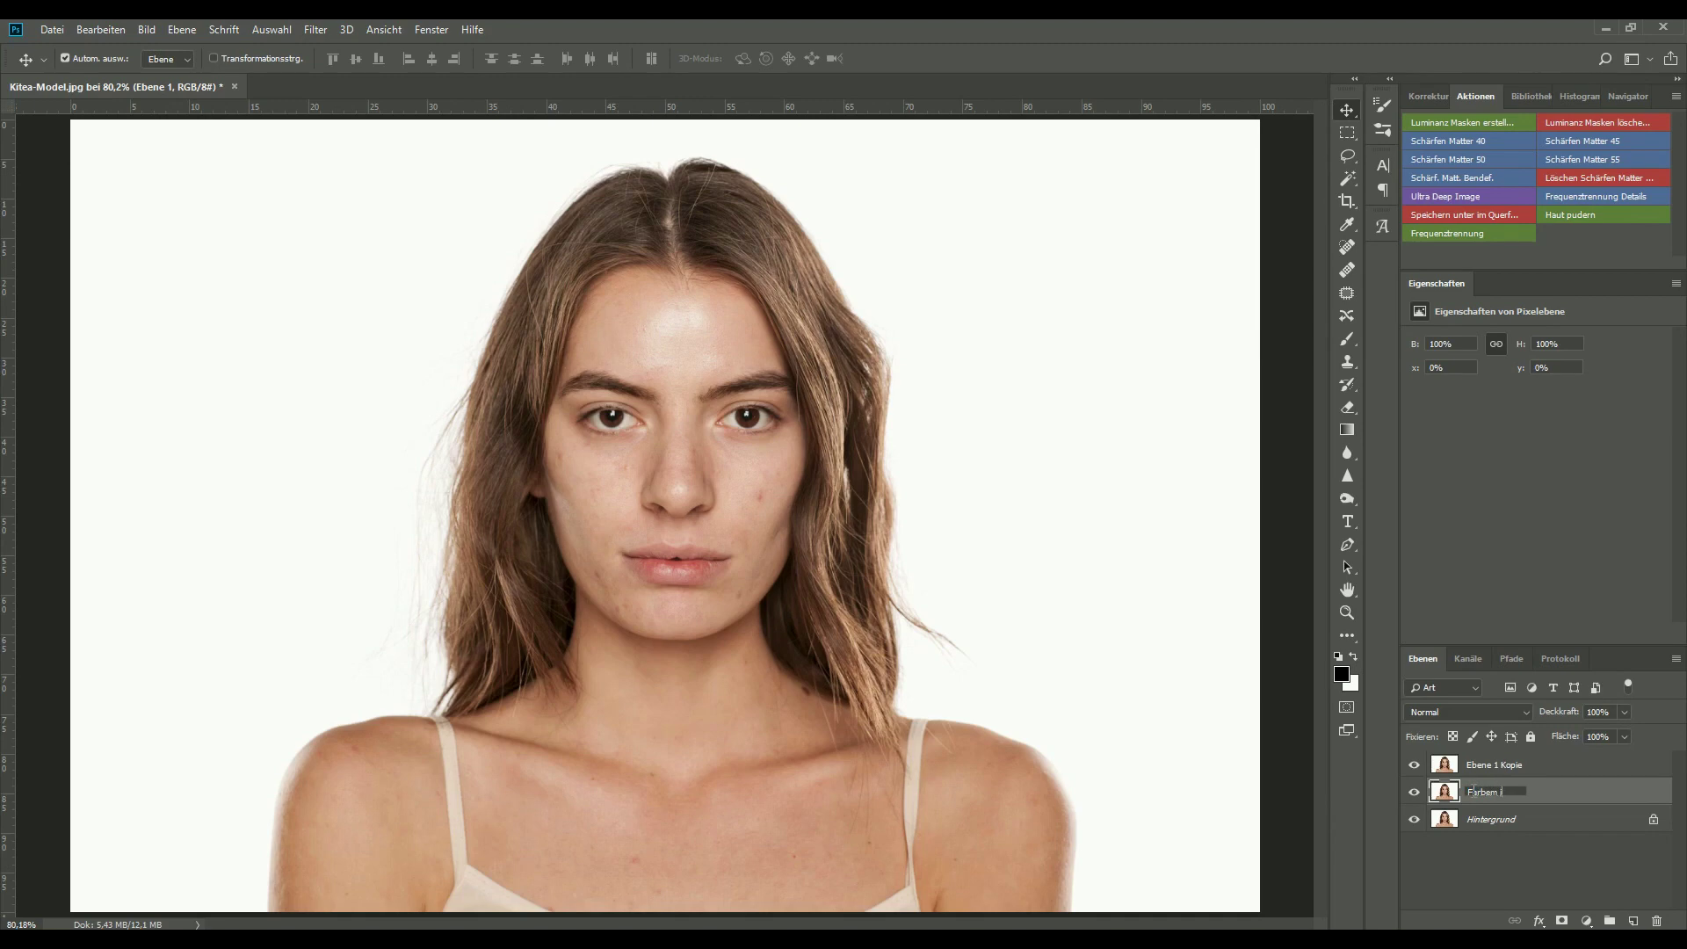
pyautogui.write(' und Lichter')
pyautogui.press('Return')
pyautogui.doubleClick(1485, 765)
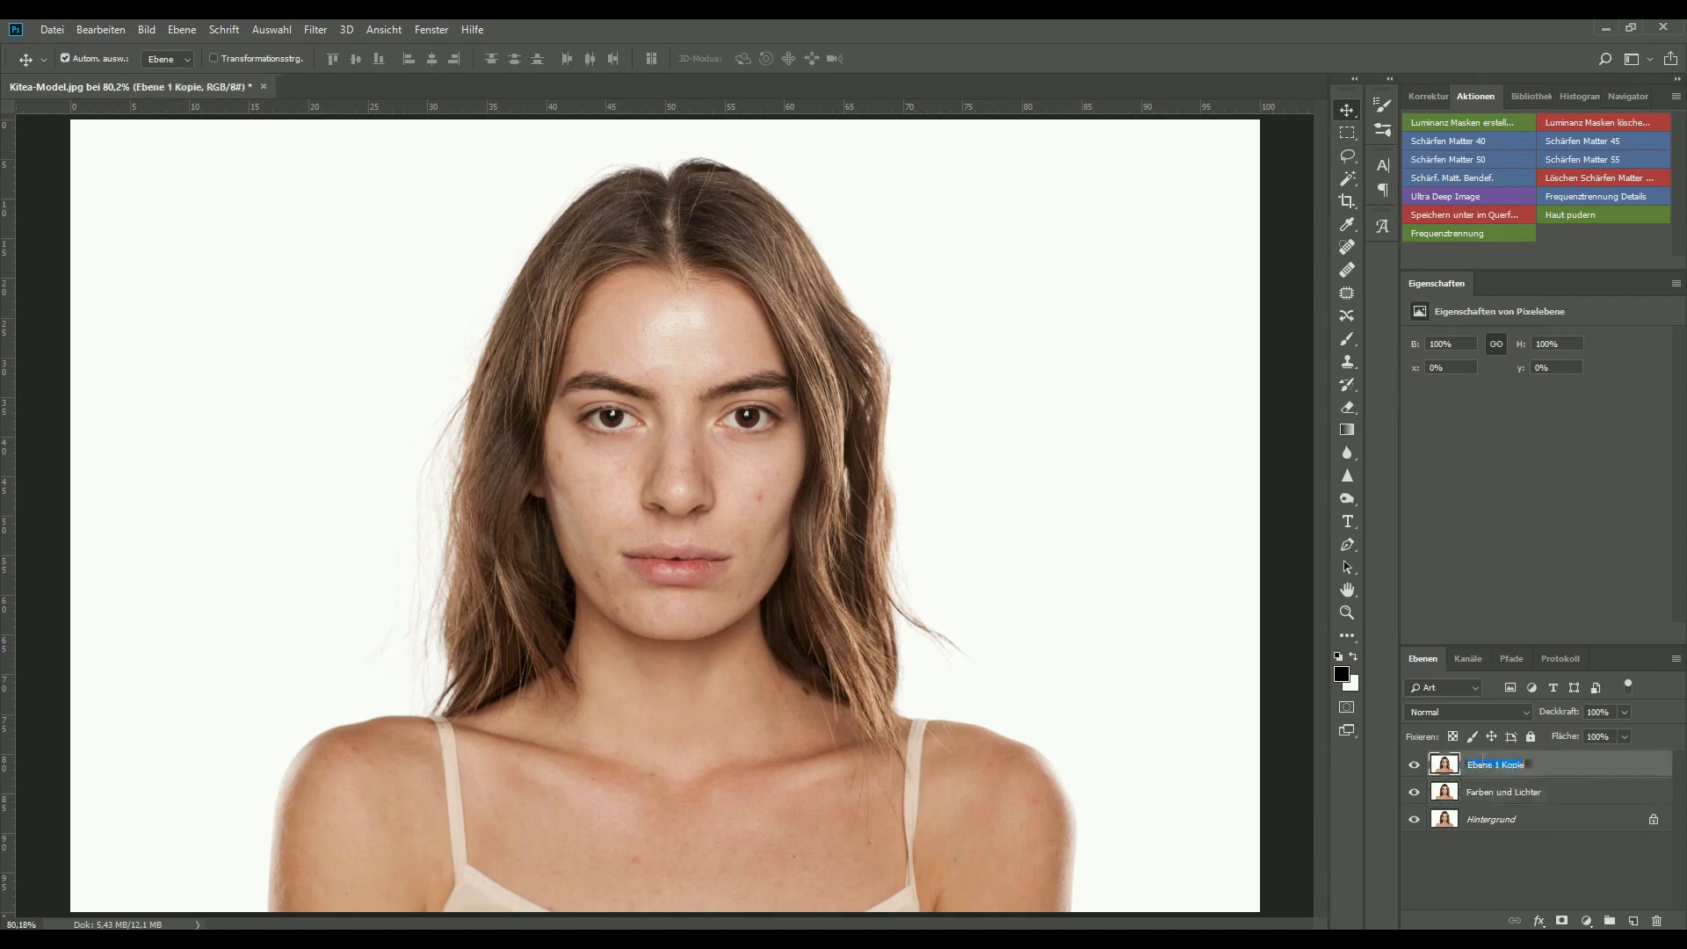
pyautogui.write('Details')
pyautogui.press('Return')
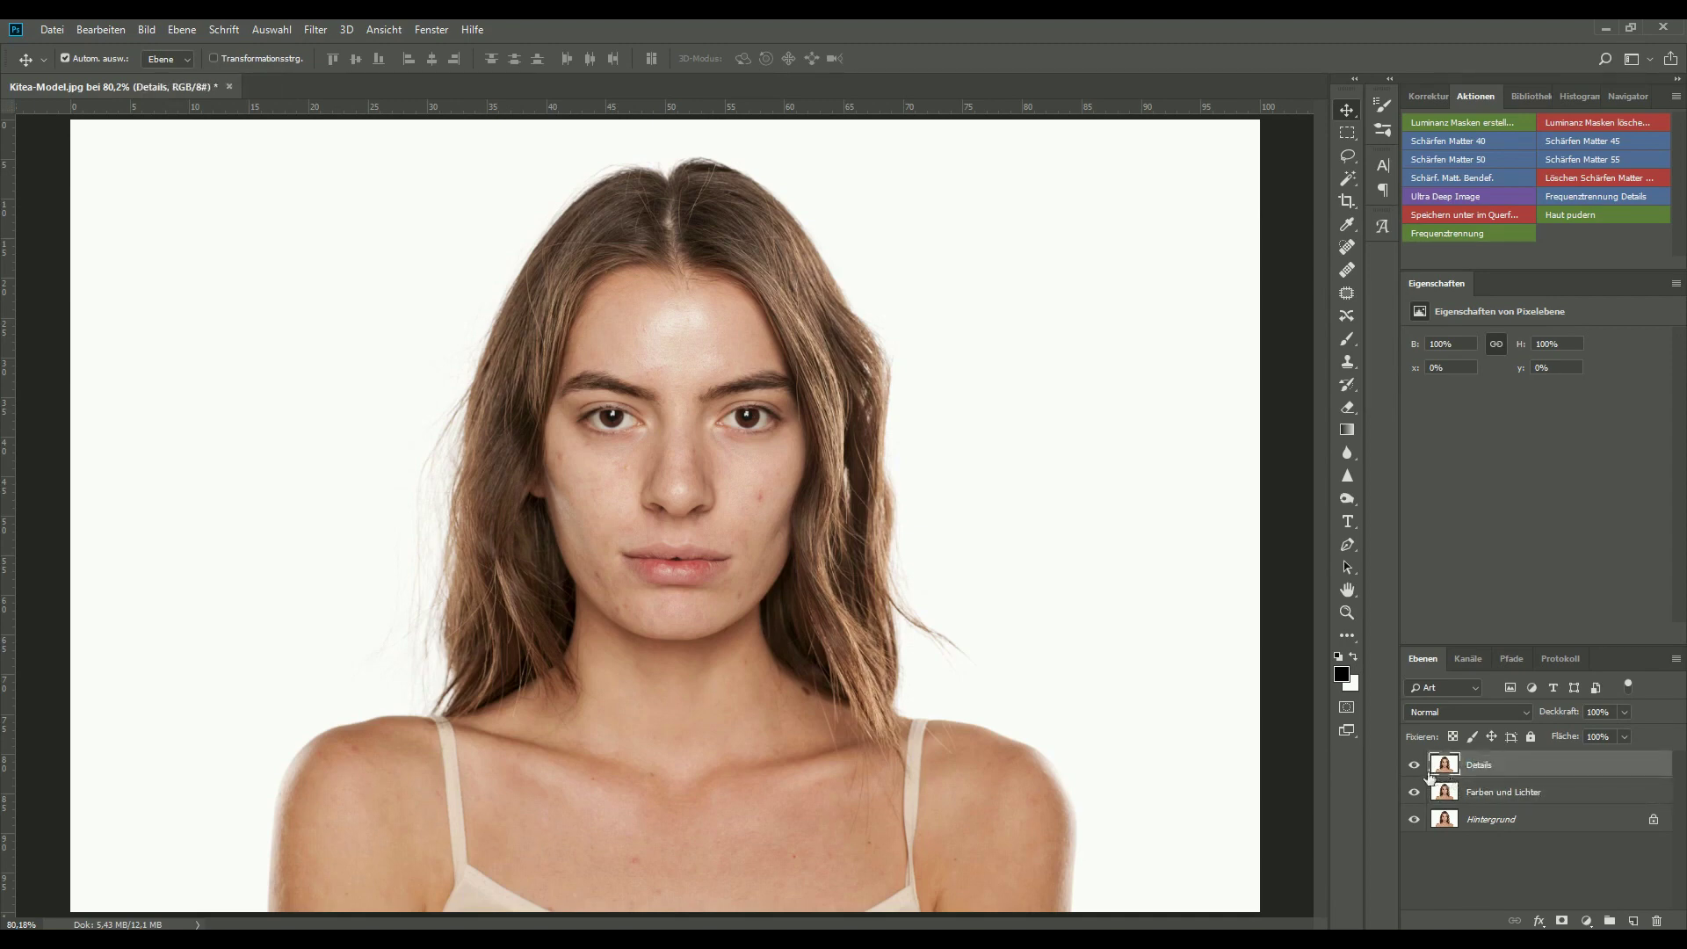
# With the Details layer hidden, apply a 2-pixel Gaussian Blur to the "Farben und Lichter" layer and toggle that layer's visibility to compare
pyautogui.click(1413, 766)
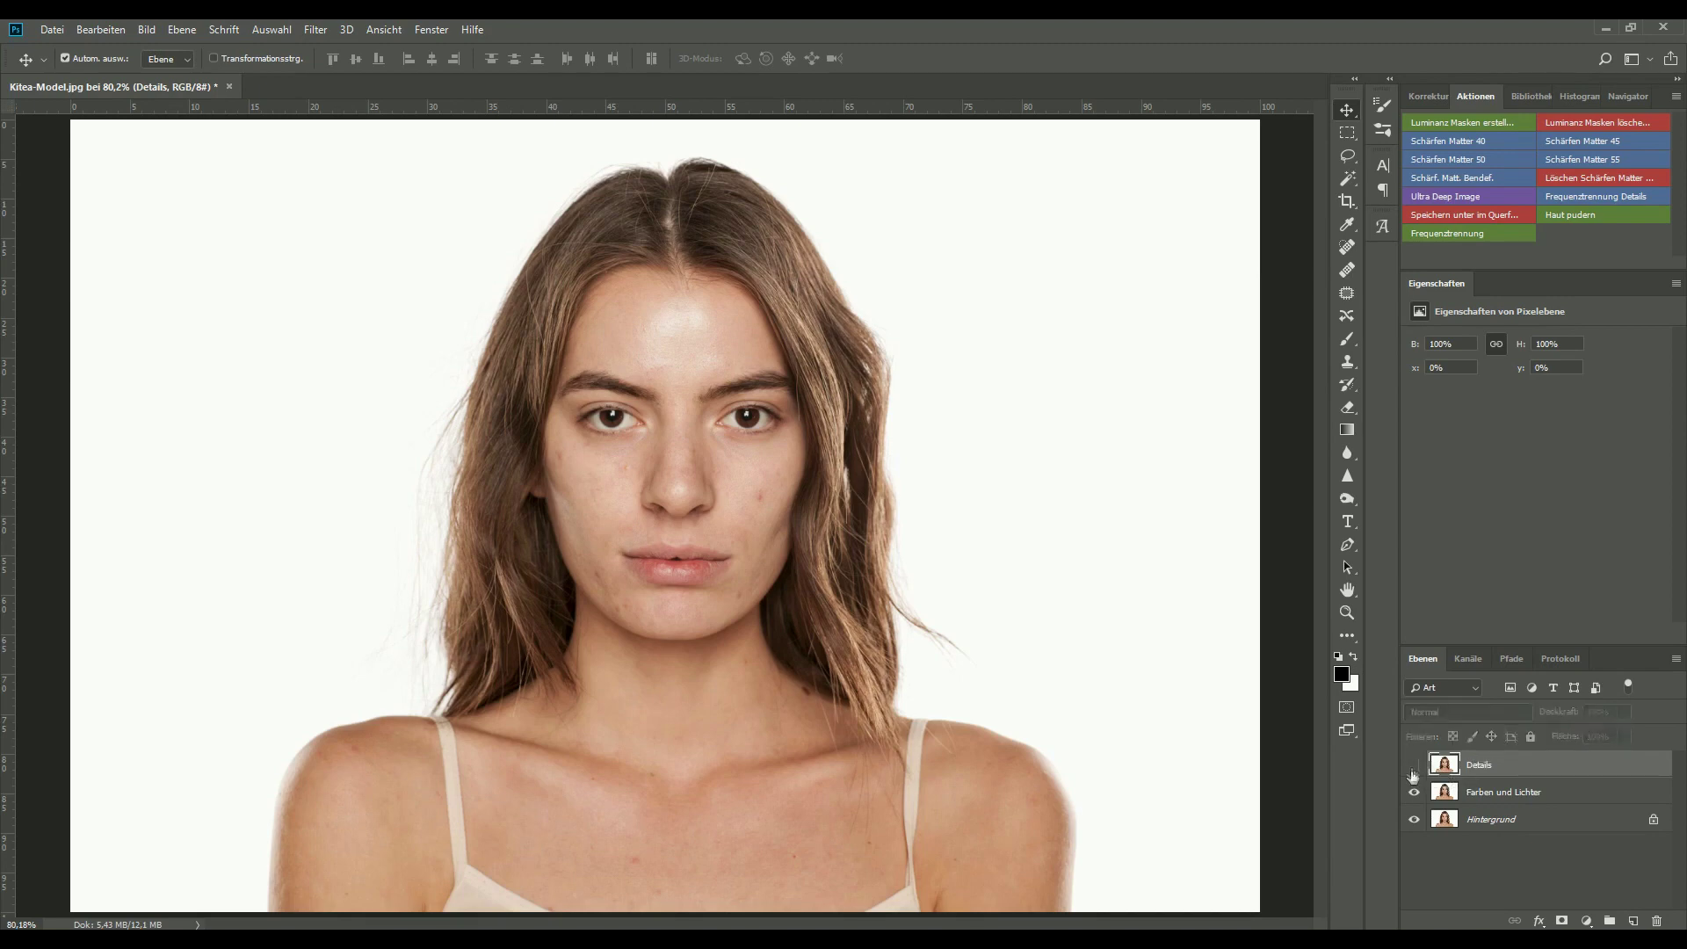
pyautogui.click(1485, 803)
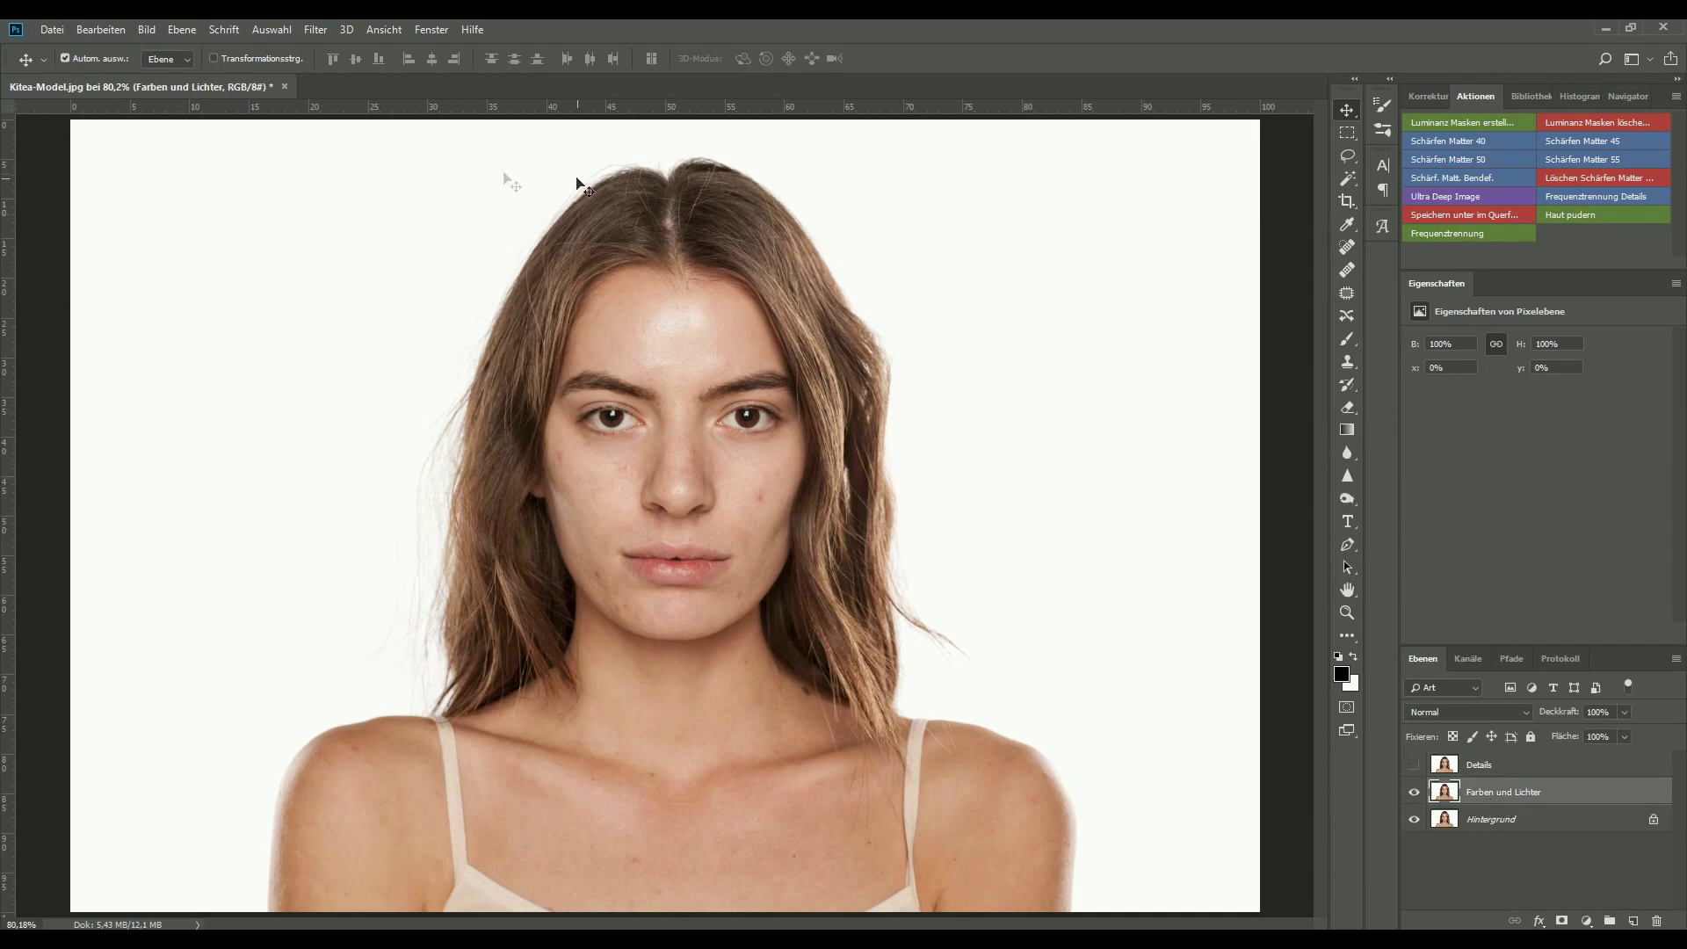
pyautogui.click(315, 29)
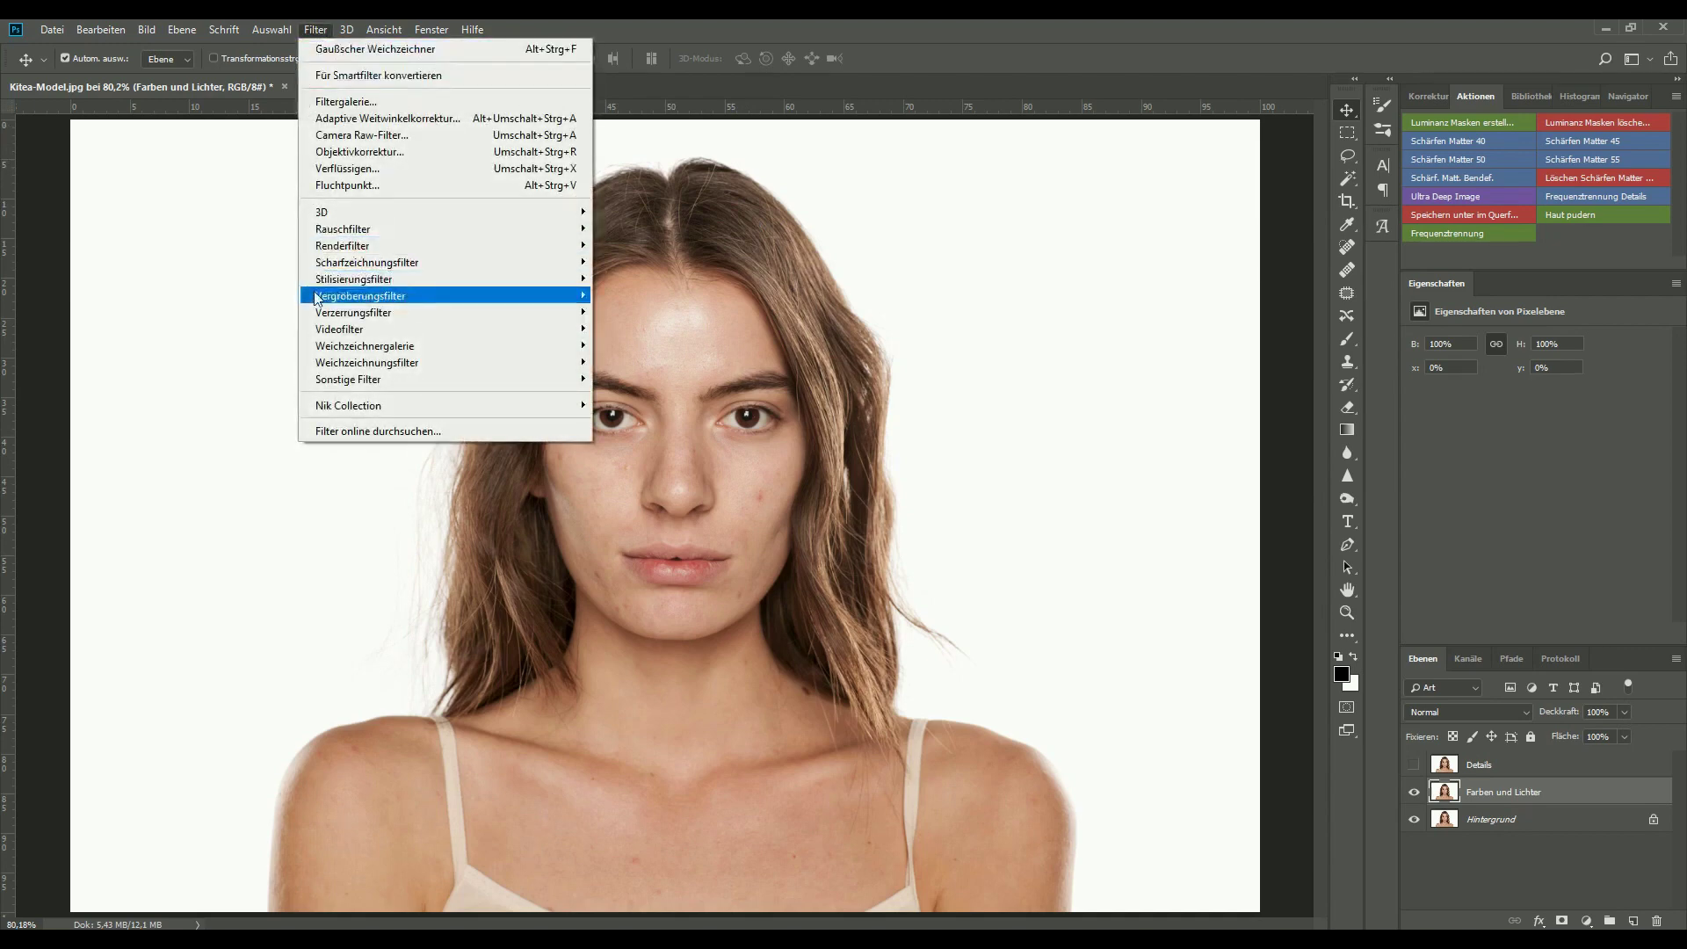
pyautogui.moveTo(351, 361)
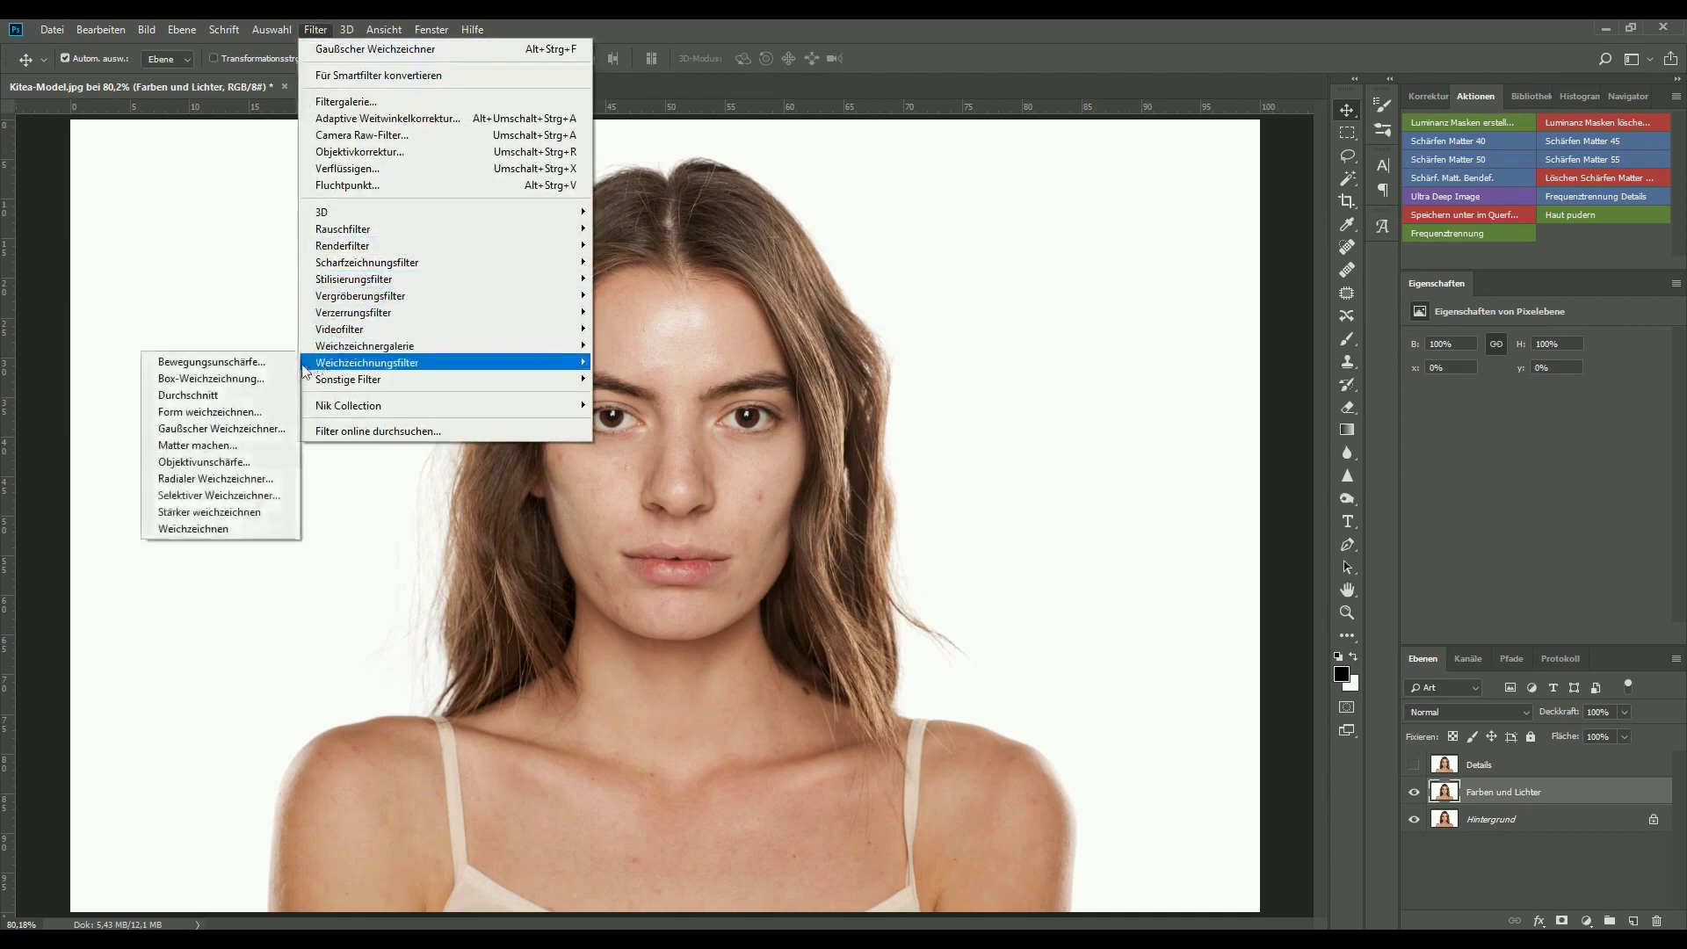
pyautogui.click(230, 425)
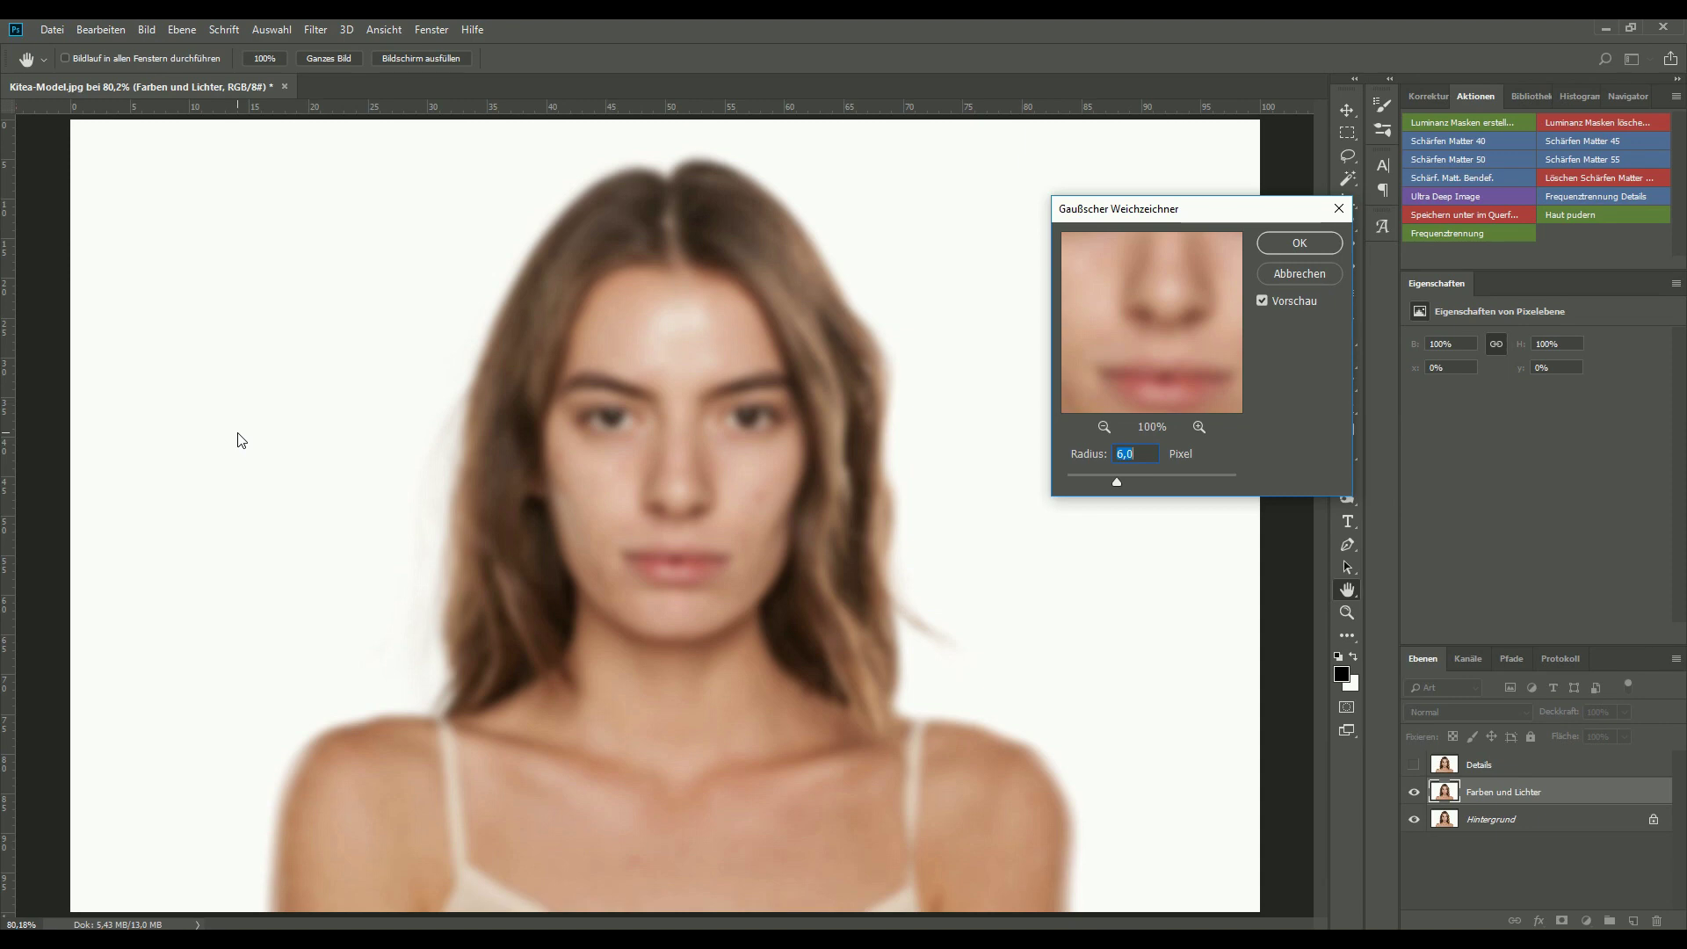
pyautogui.write('2')
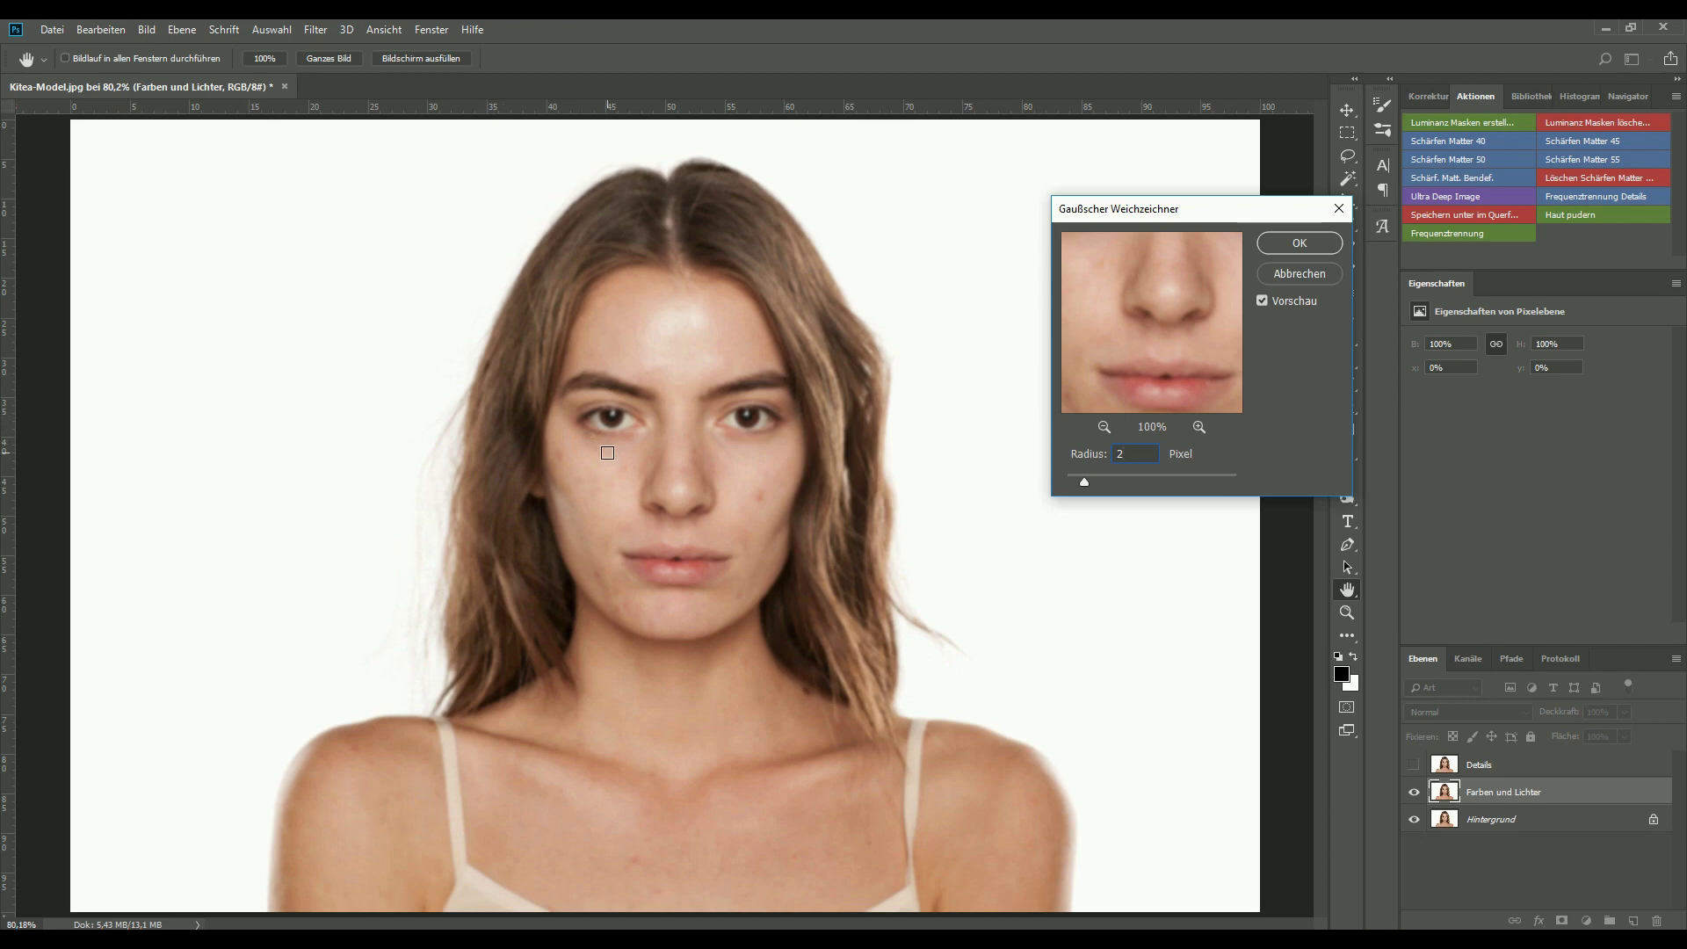
pyautogui.click(1270, 250)
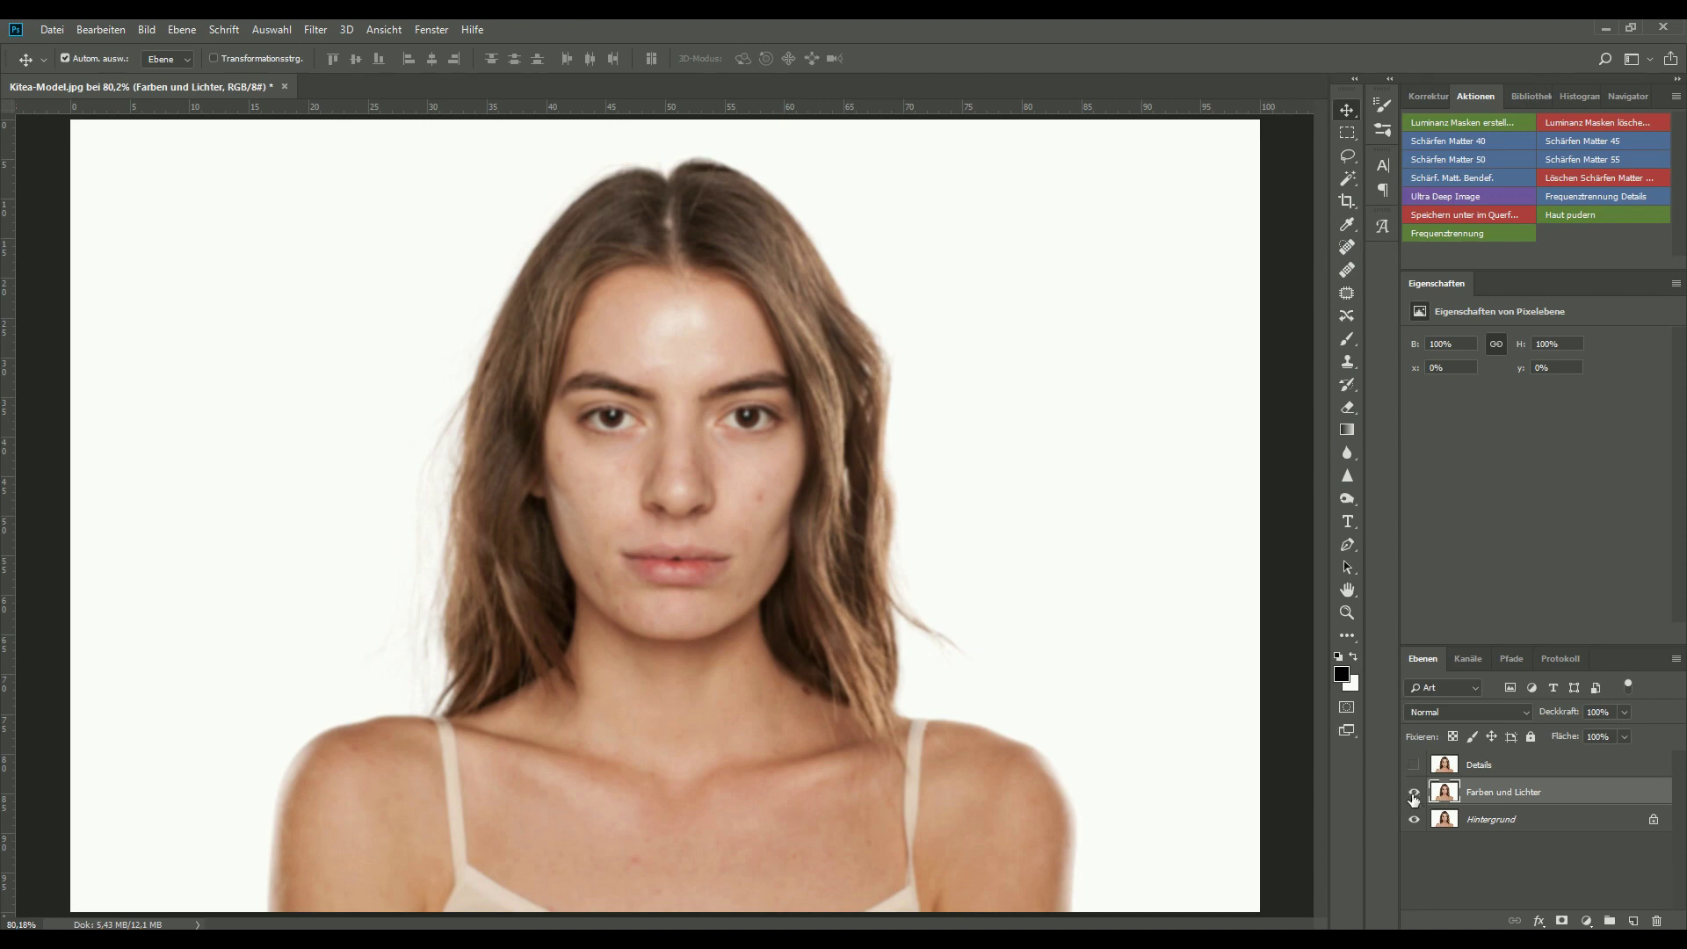
pyautogui.click(1414, 795)
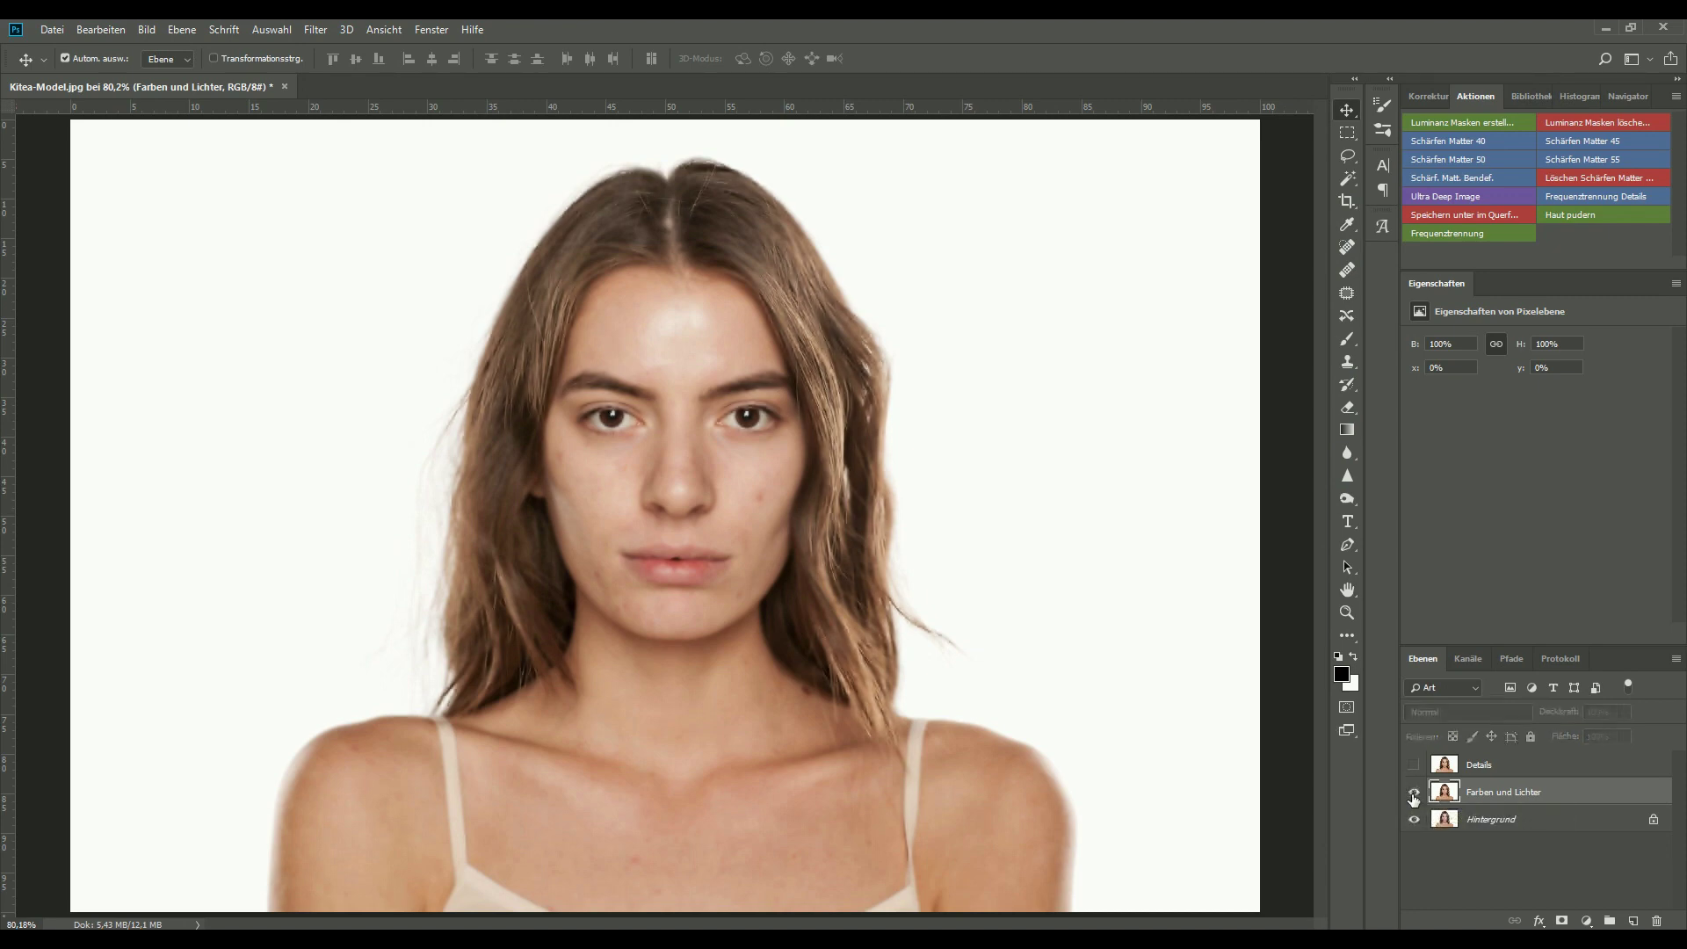
pyautogui.click(1414, 793)
pyautogui.click(1414, 795)
pyautogui.click(1413, 795)
pyautogui.click(1414, 795)
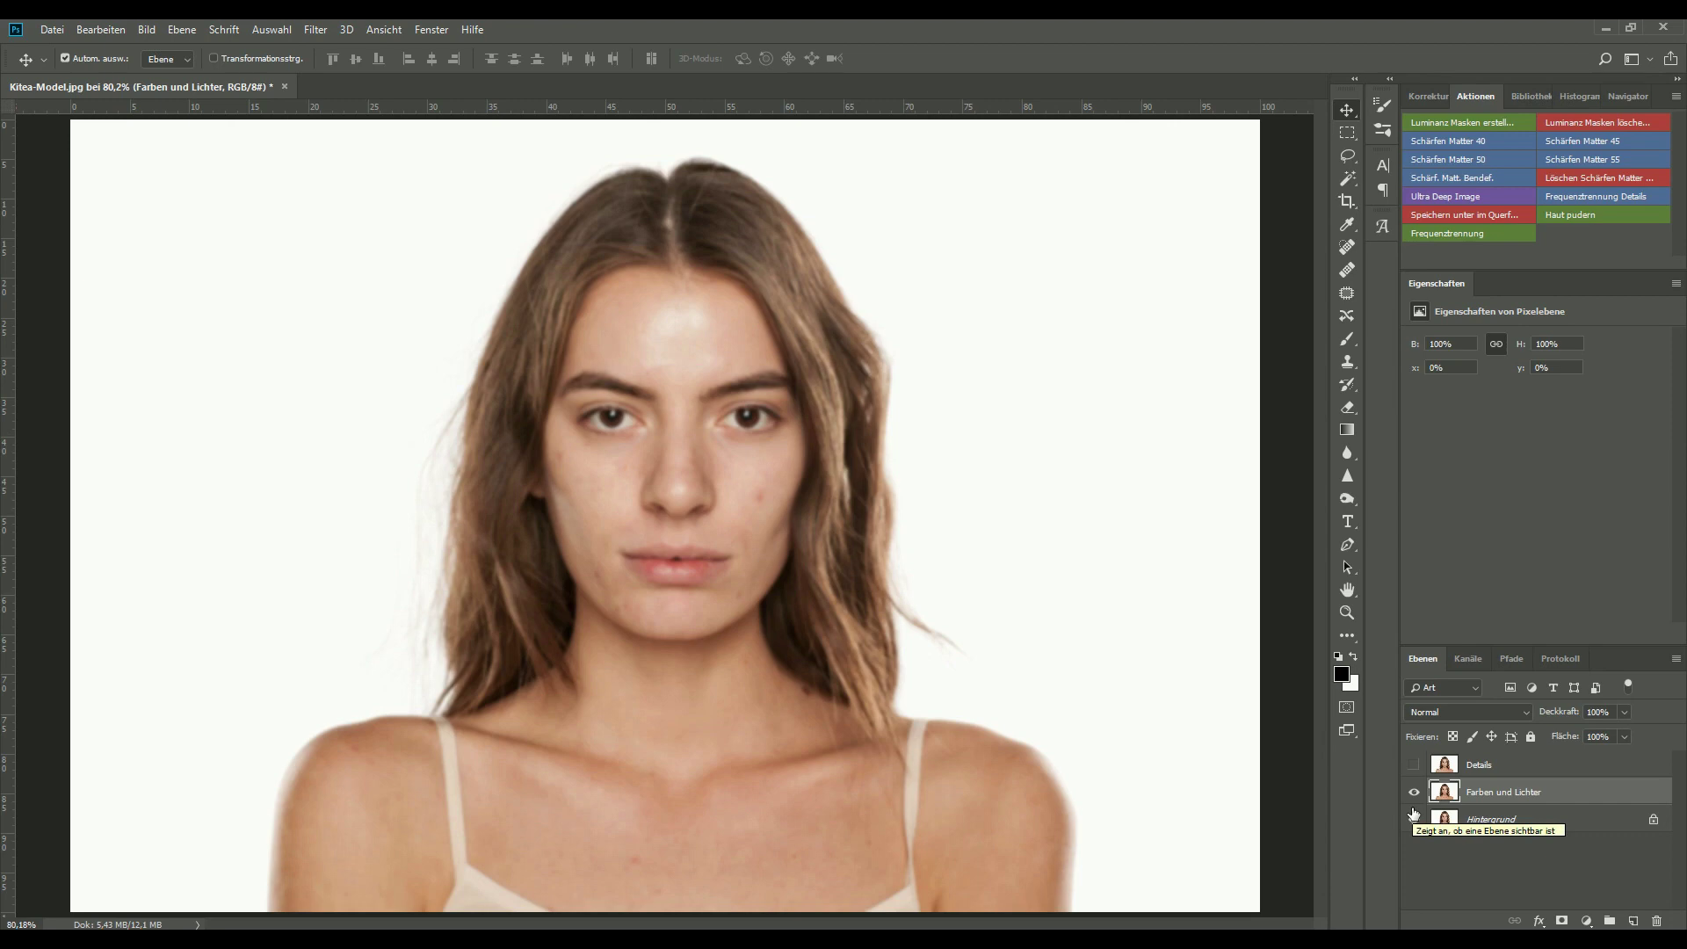
# Show the Details layer and use Apply Image on it with source layer "Farben und Lichter", not inverted, mode Subtrahieren, scale 2, offset 128
pyautogui.click(1485, 768)
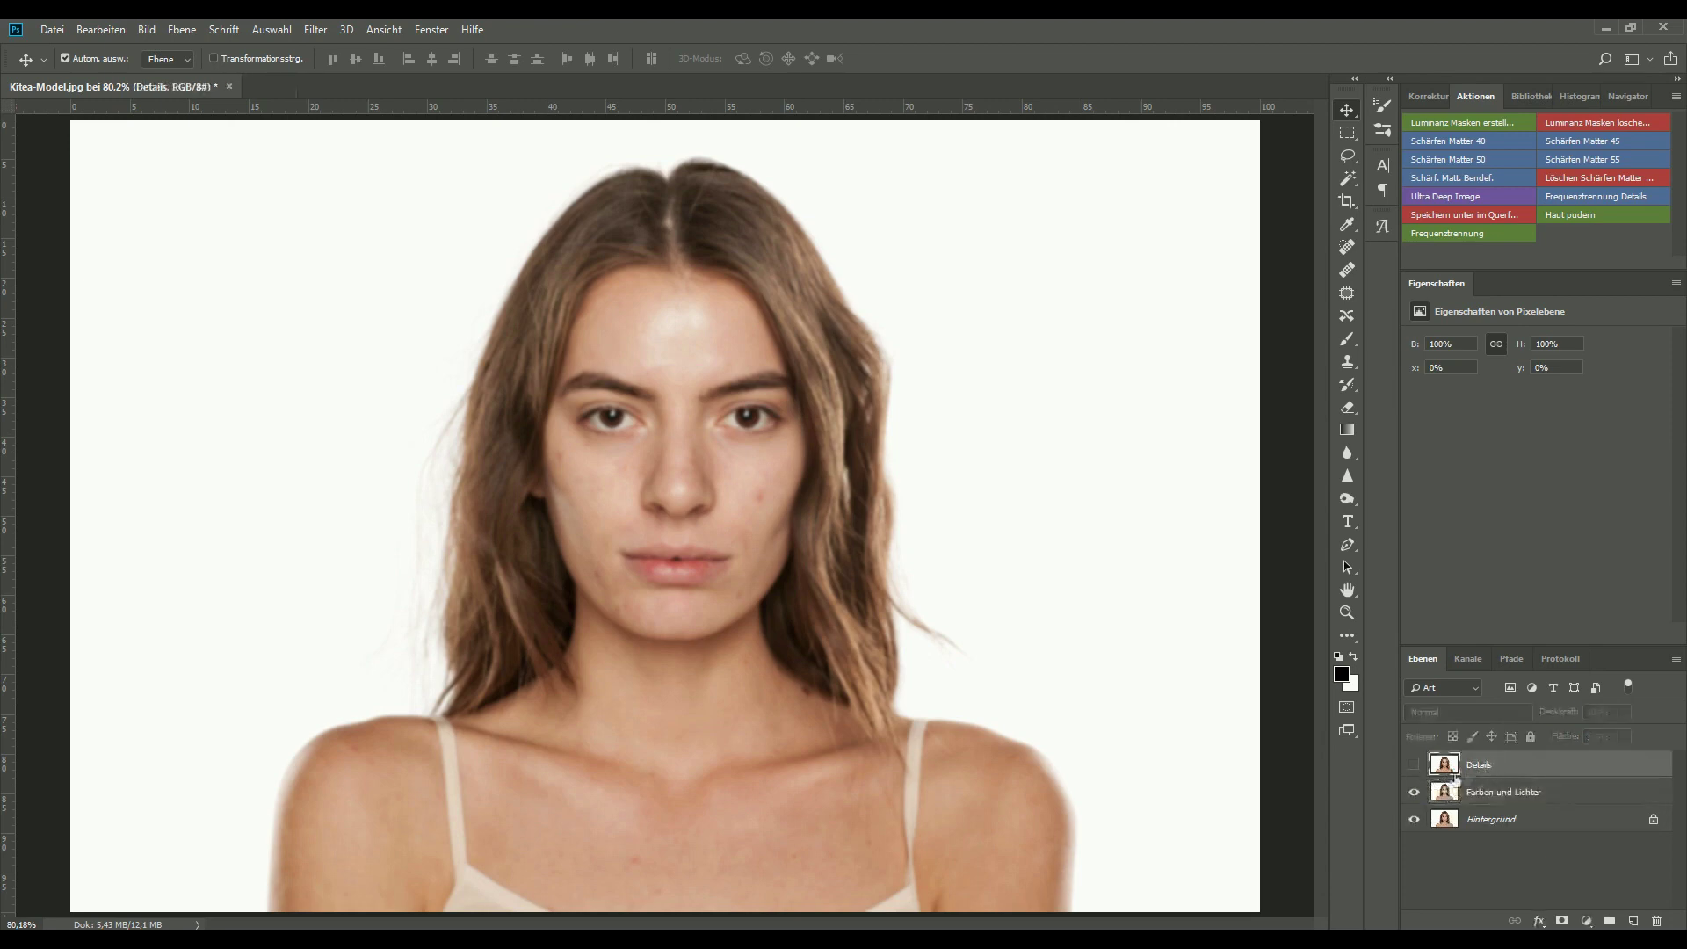
pyautogui.click(1412, 766)
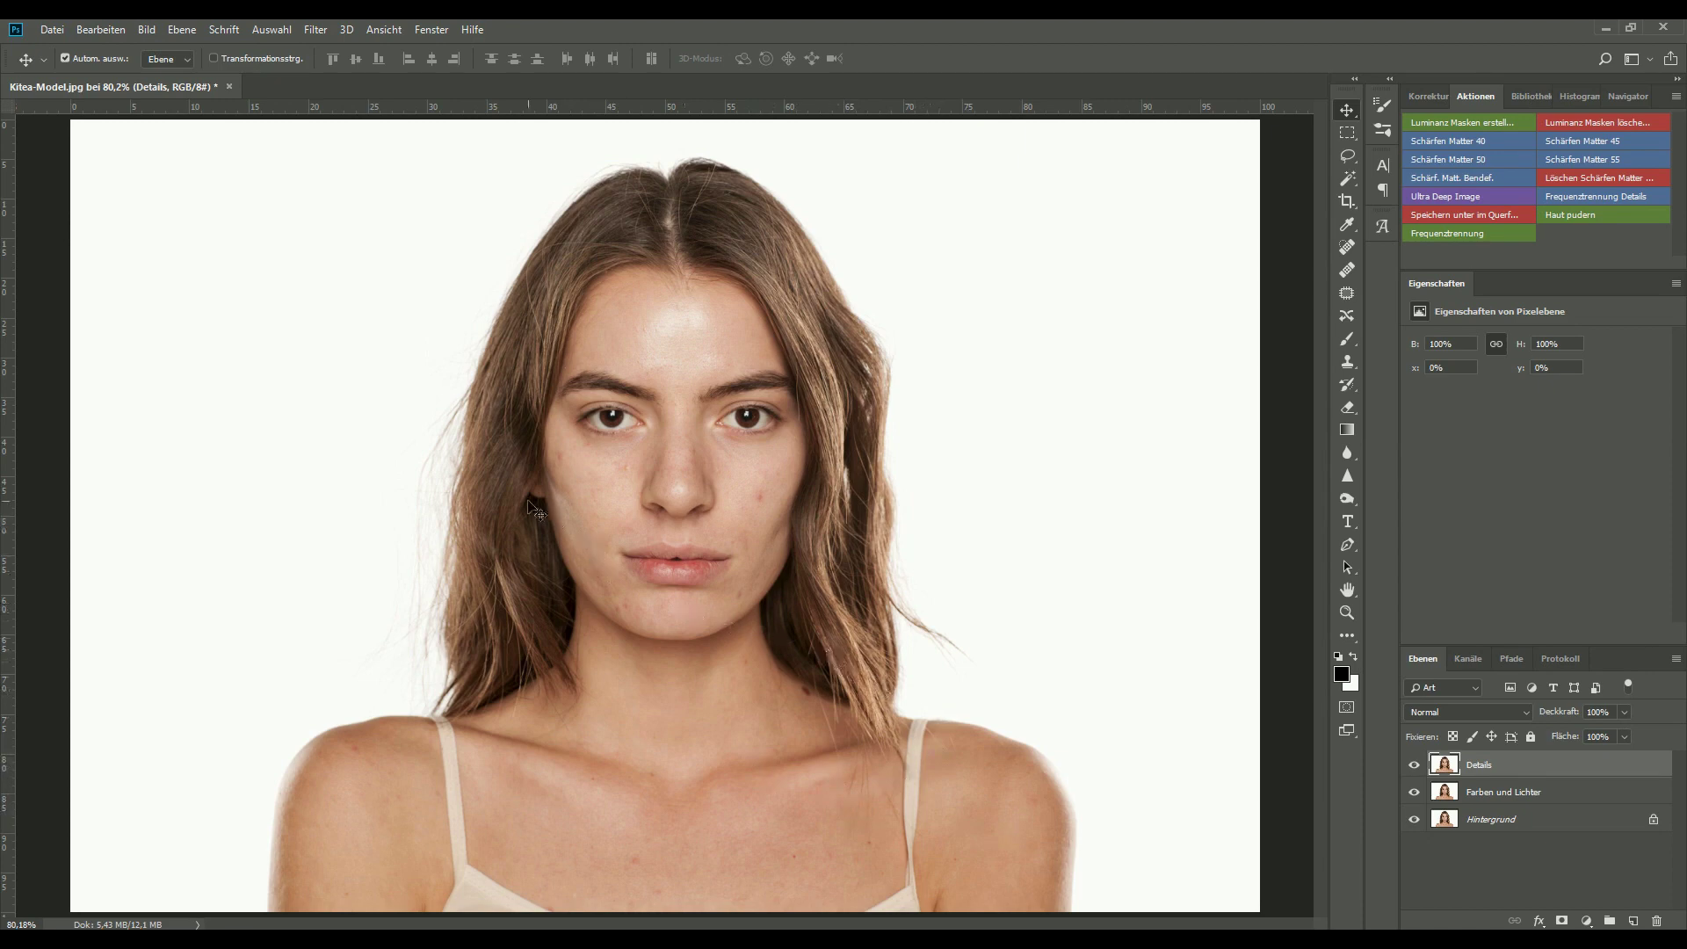
pyautogui.click(146, 29)
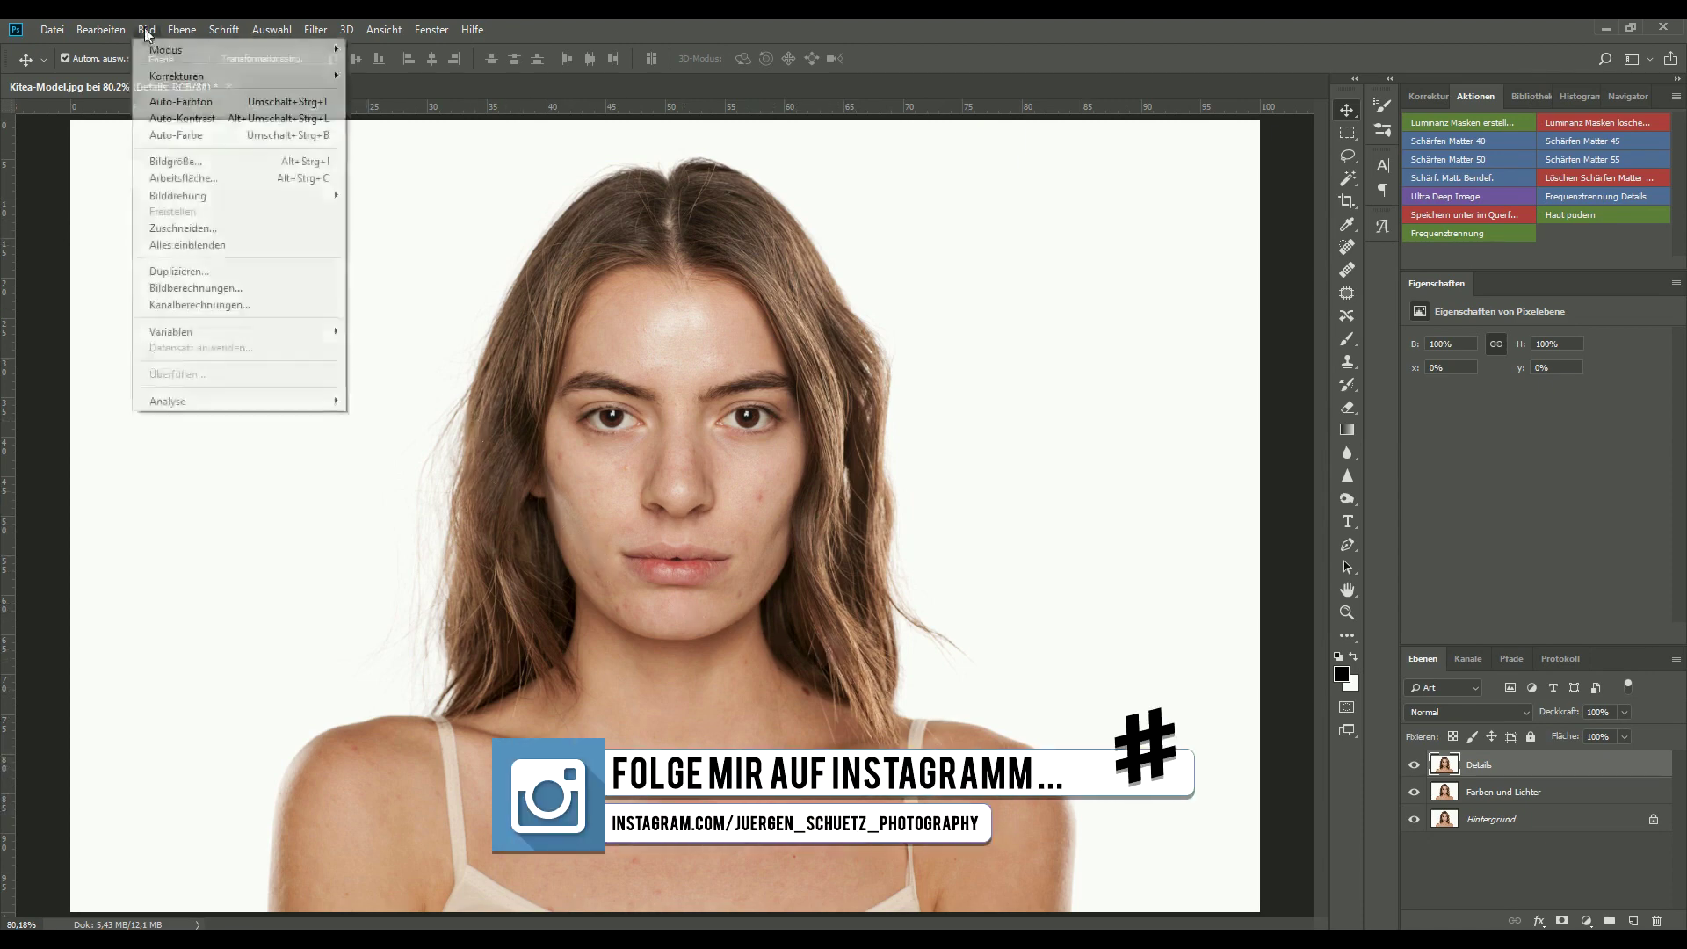
pyautogui.moveTo(192, 194)
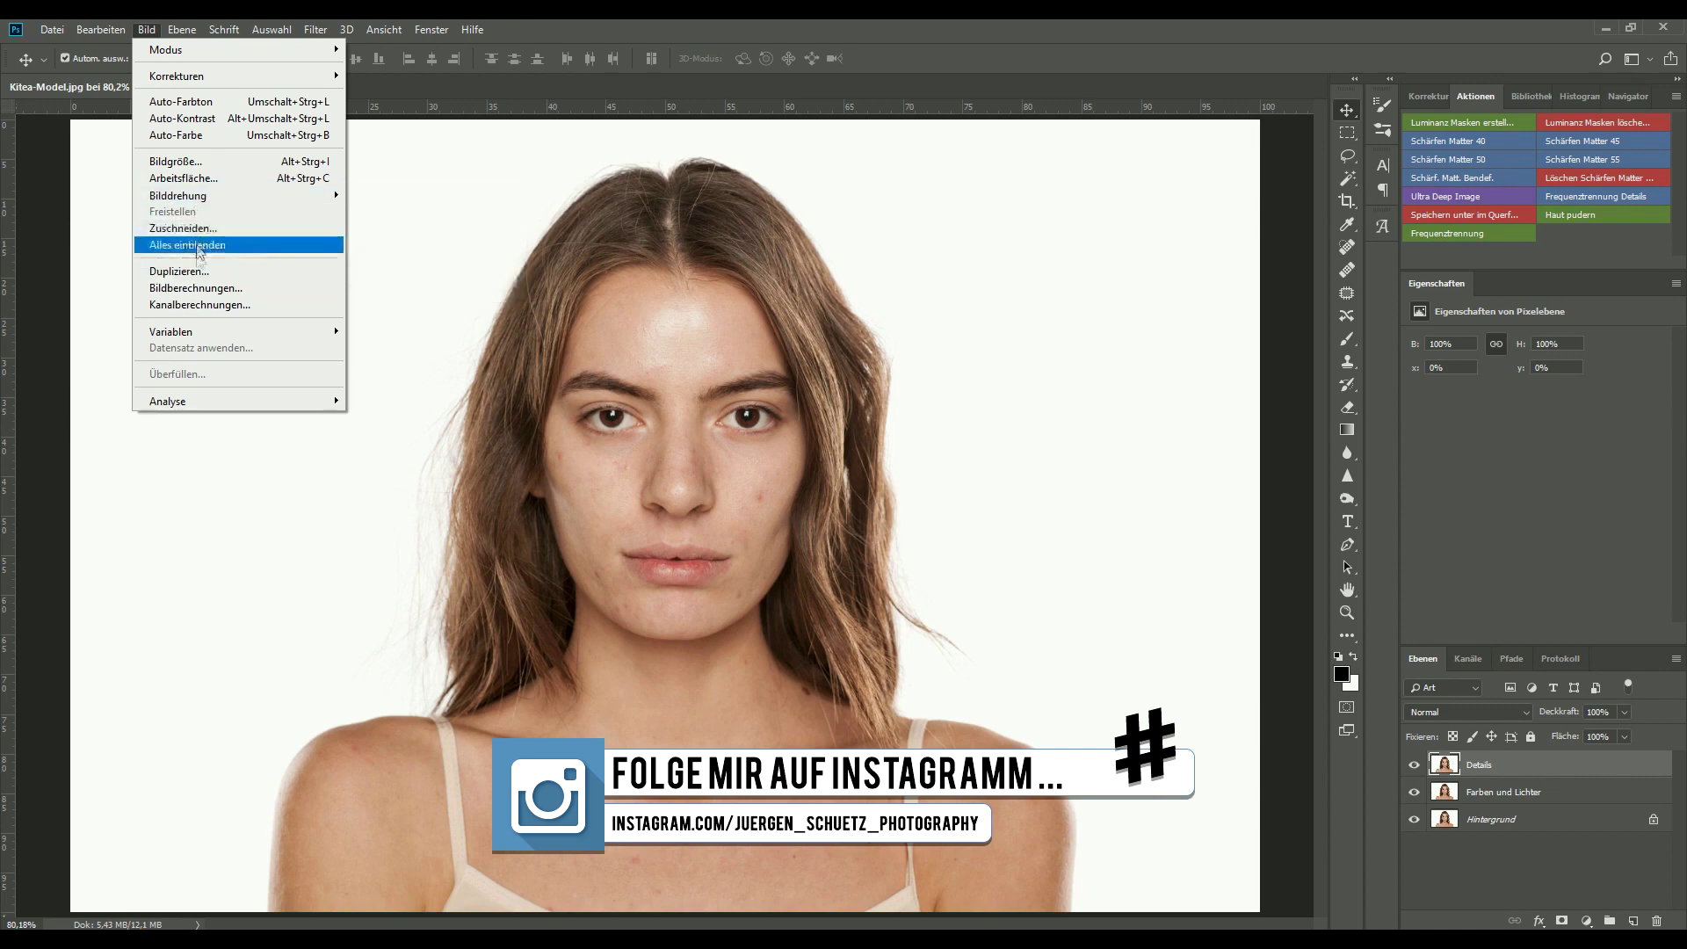
pyautogui.click(201, 290)
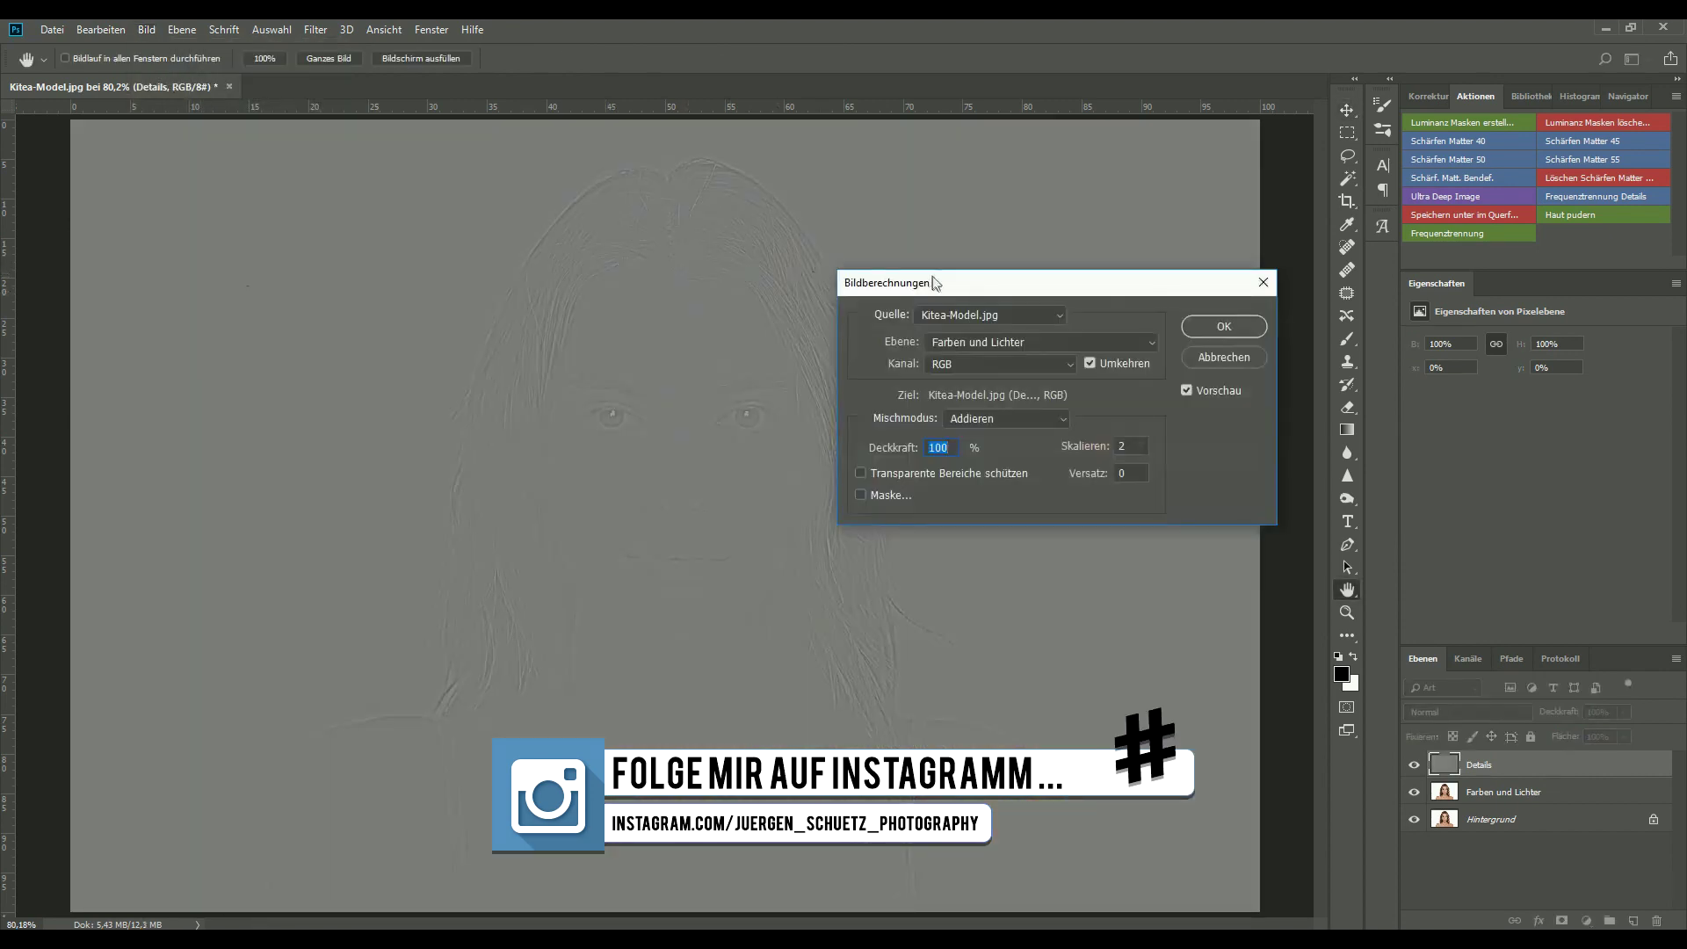
pyautogui.moveTo(937, 288); pyautogui.dragTo(783, 290)
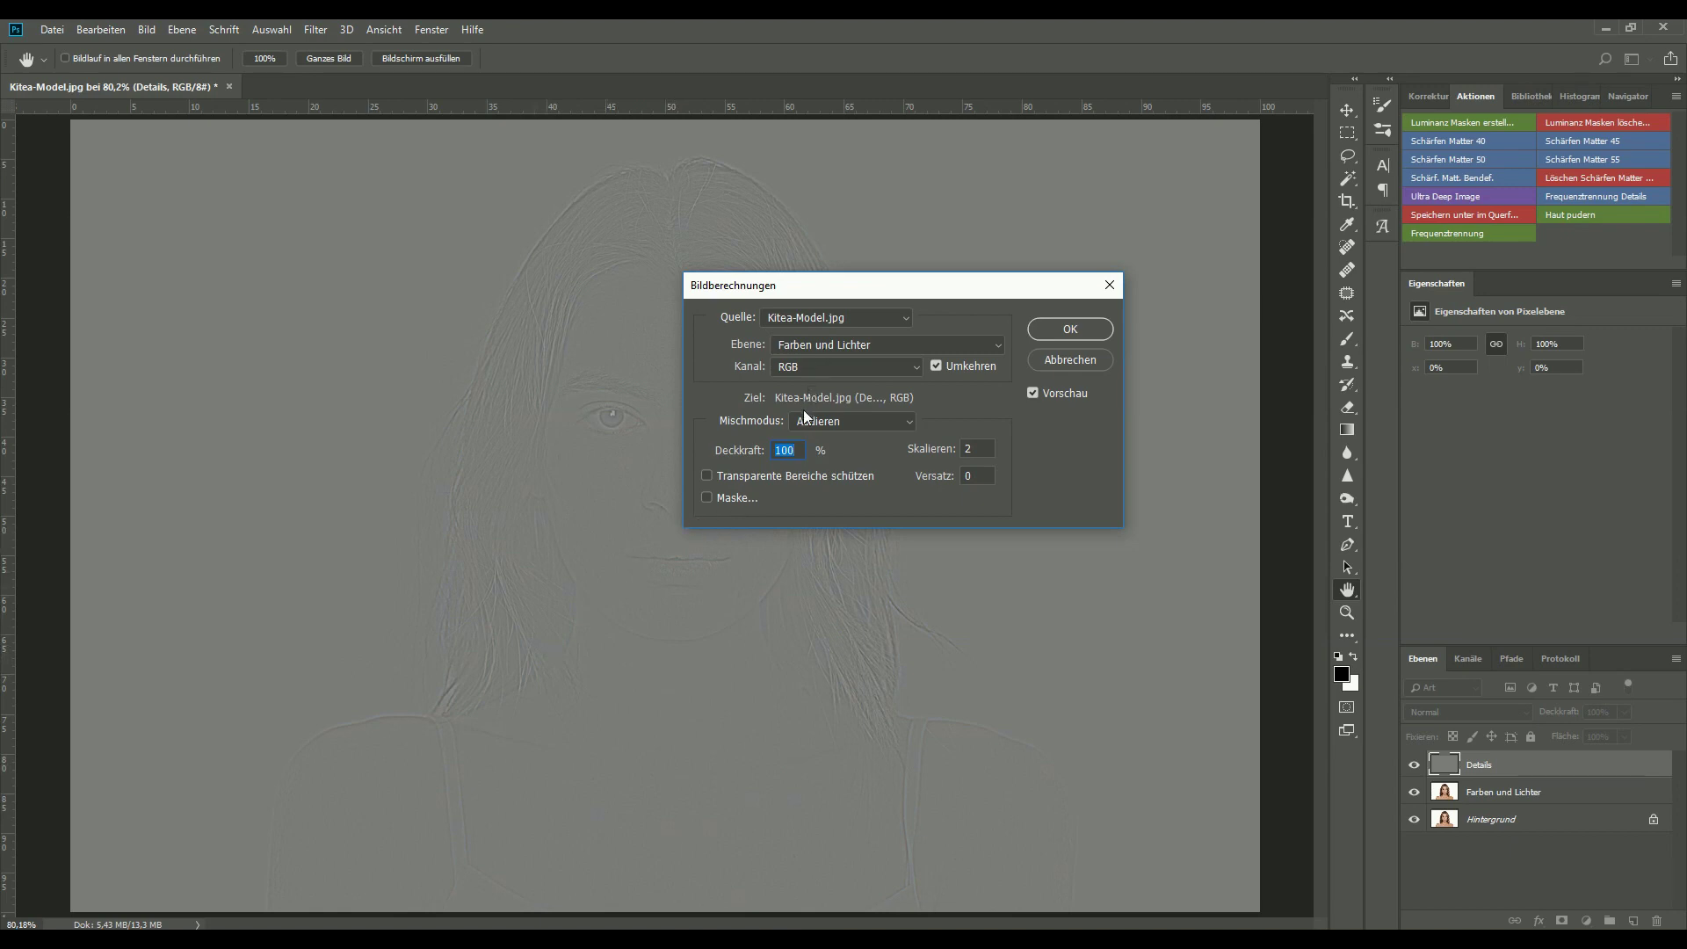
pyautogui.click(805, 346)
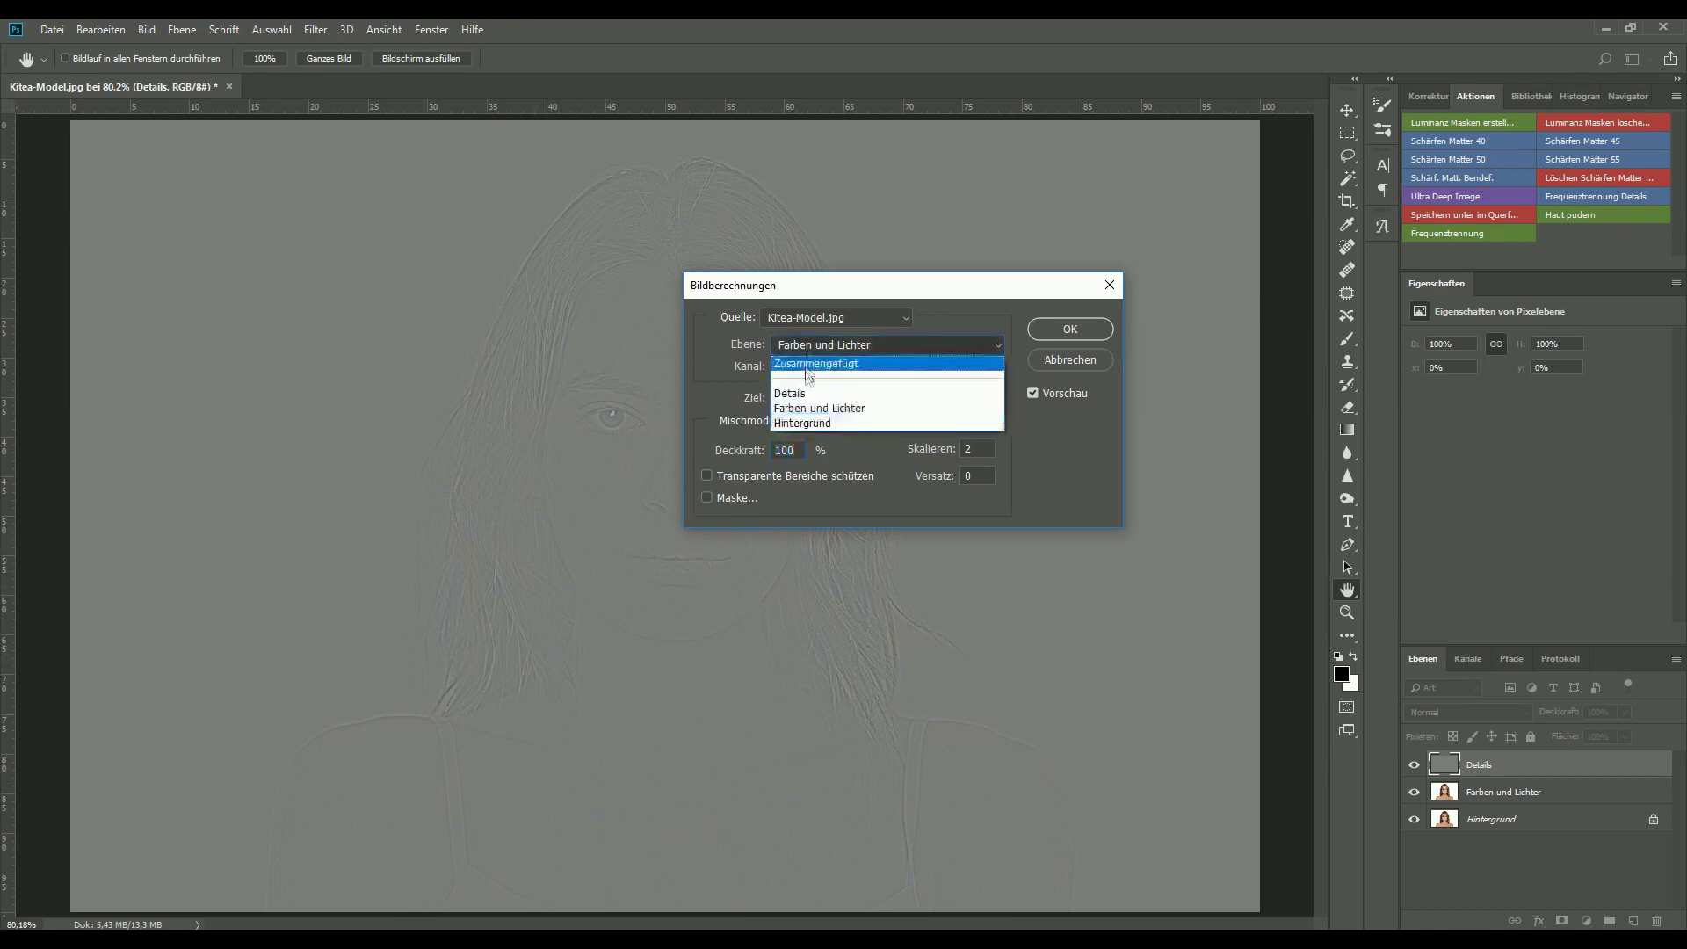
pyautogui.click(808, 410)
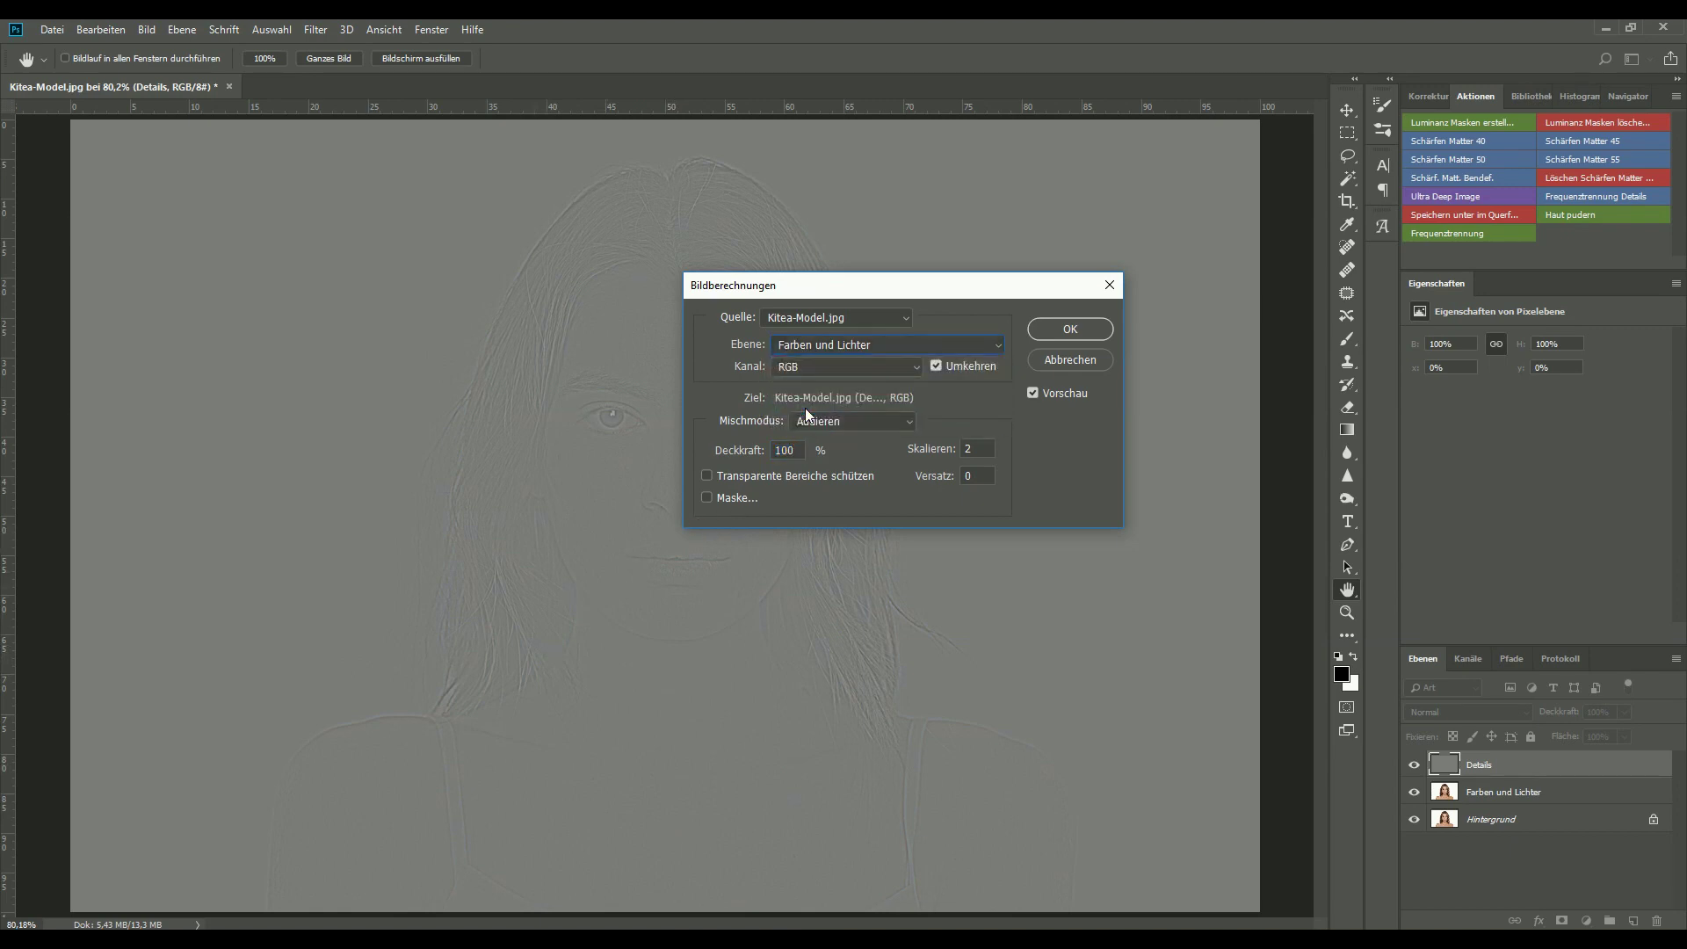
pyautogui.click(936, 365)
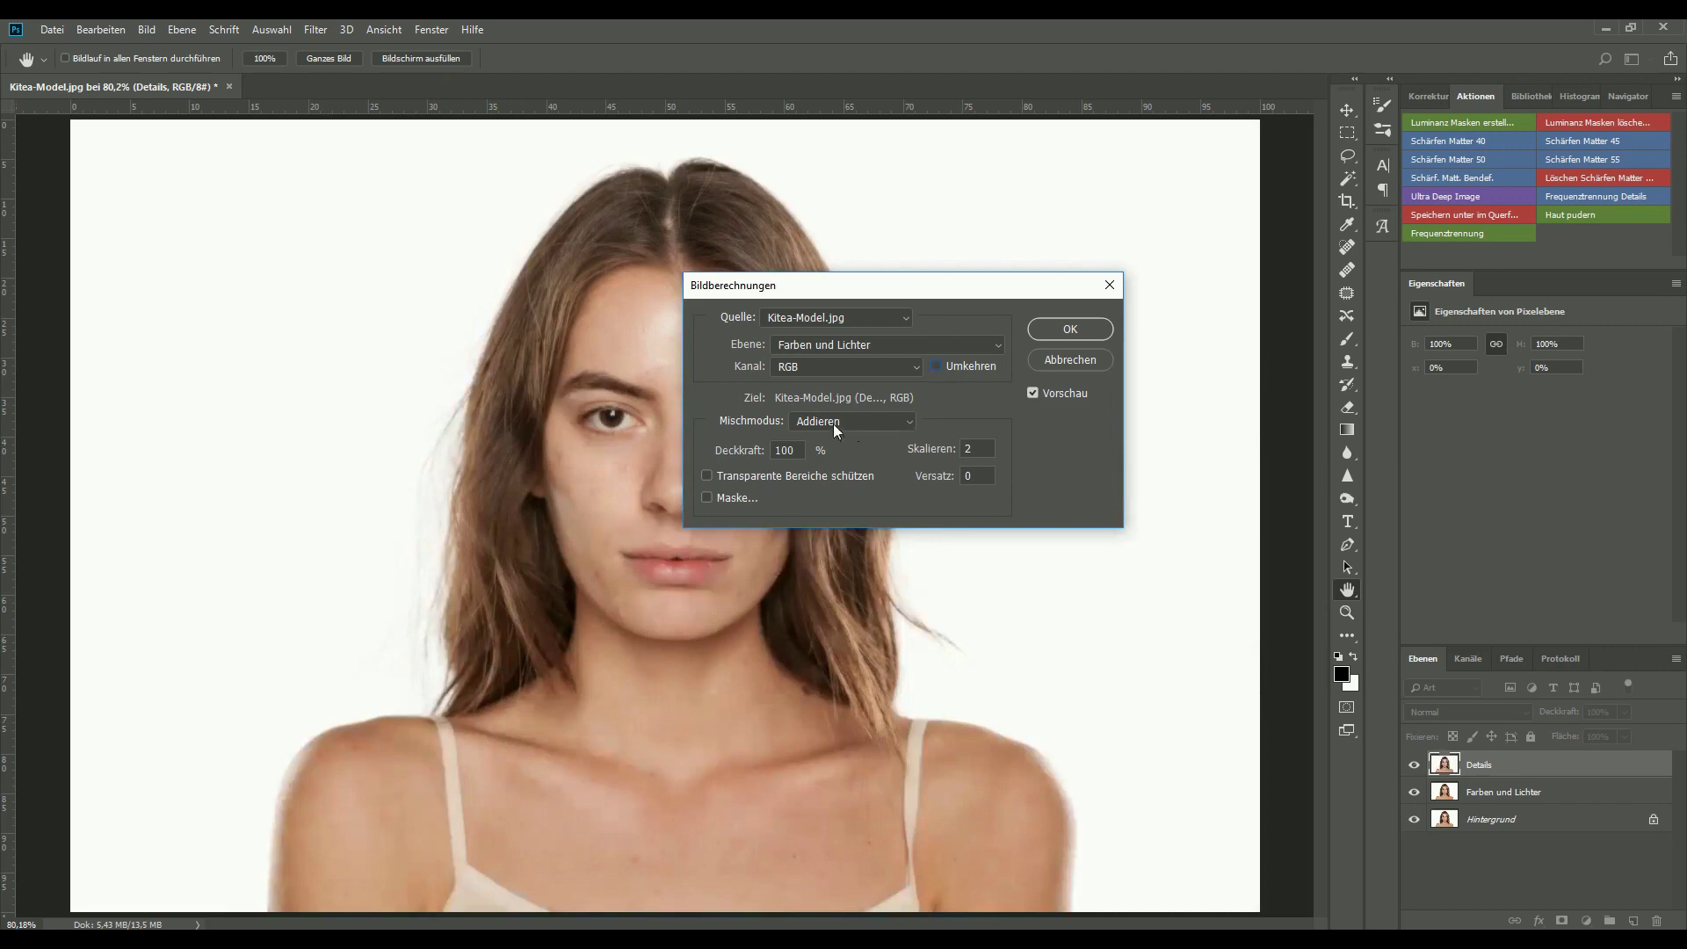
pyautogui.click(838, 426)
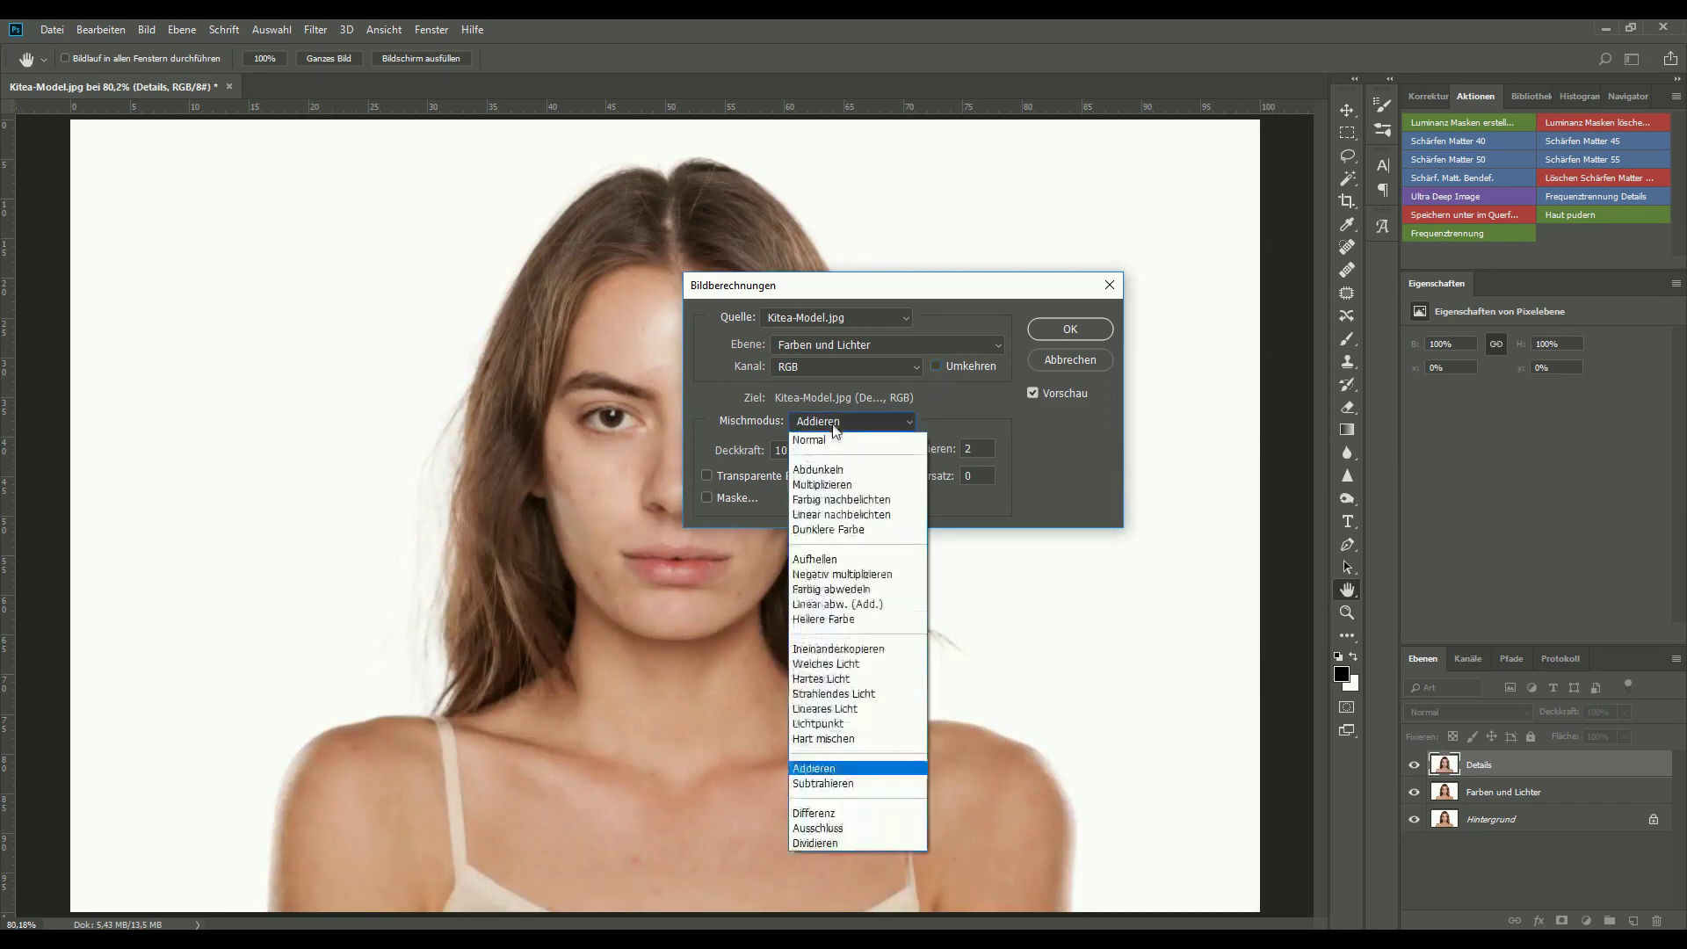
pyautogui.click(822, 783)
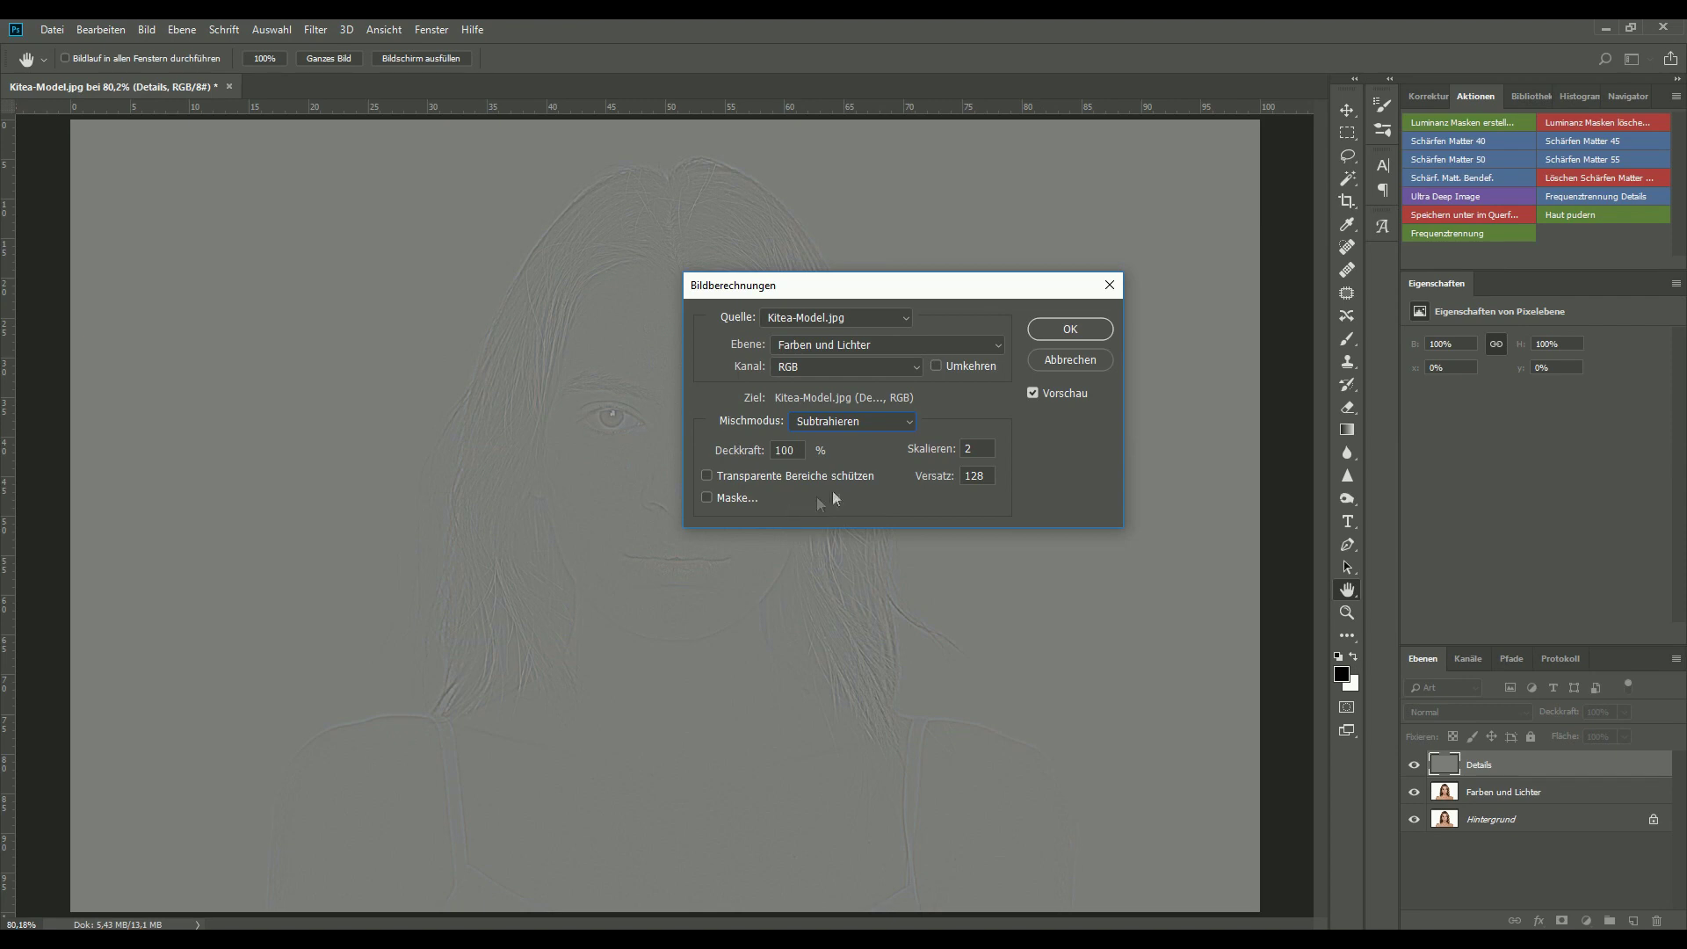
pyautogui.click(1073, 339)
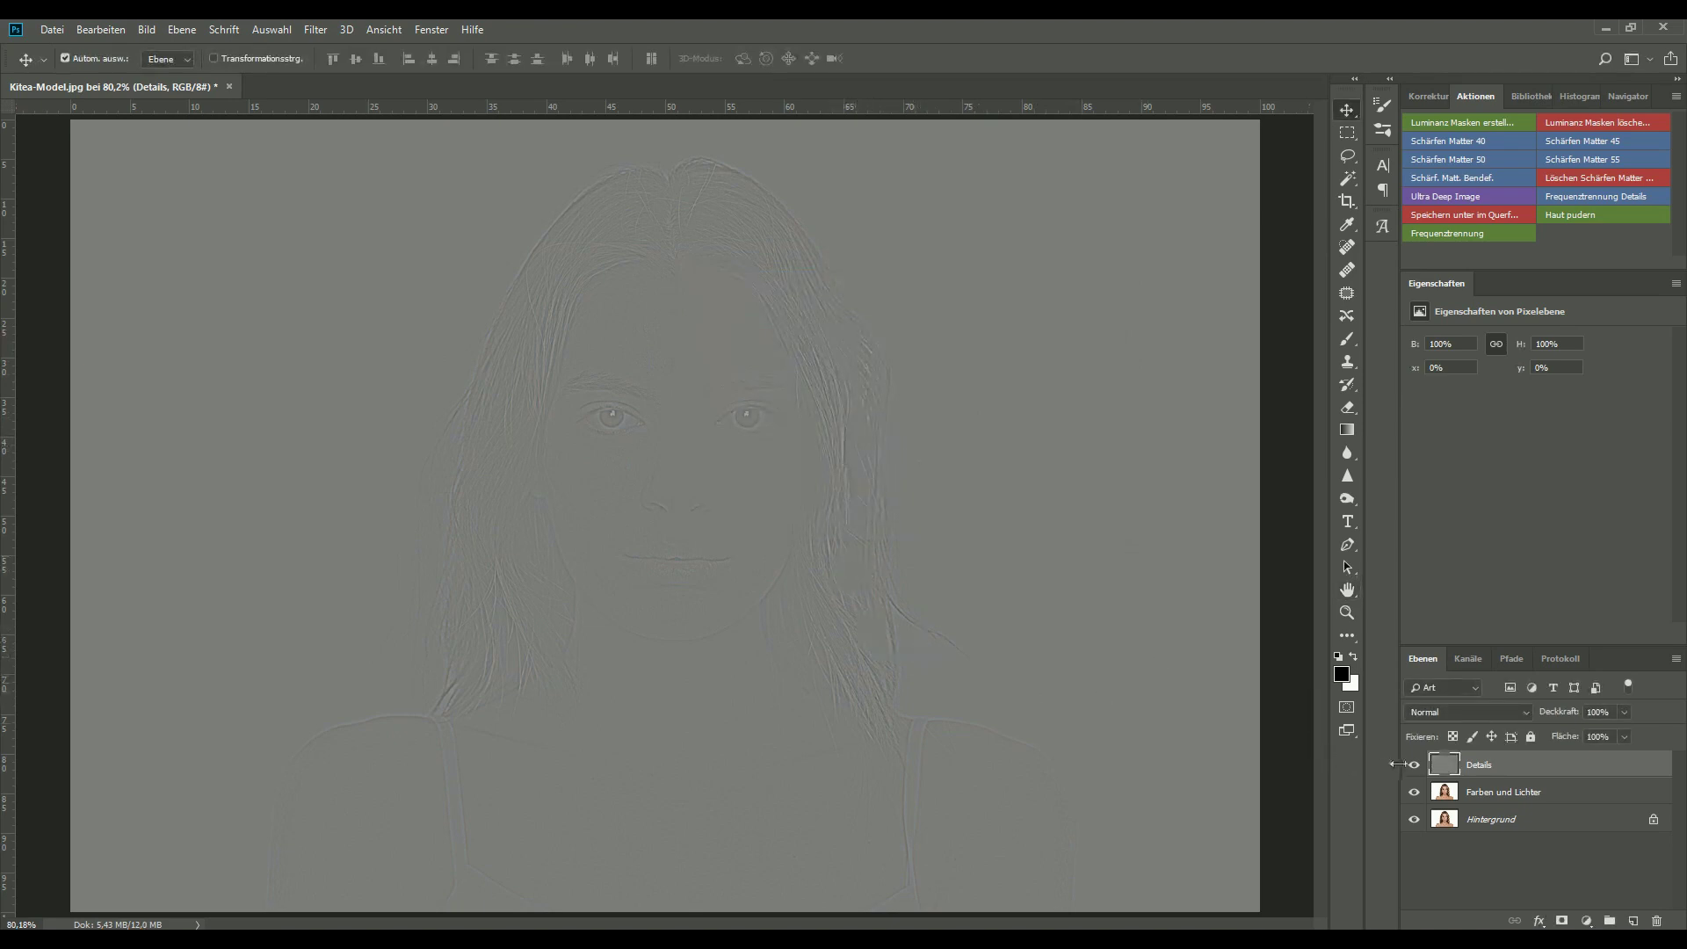
# Check the image with and without the Details layer, set its blend mode to Lineares Licht, and compare against the Hintergrund layer alone
pyautogui.click(1413, 766)
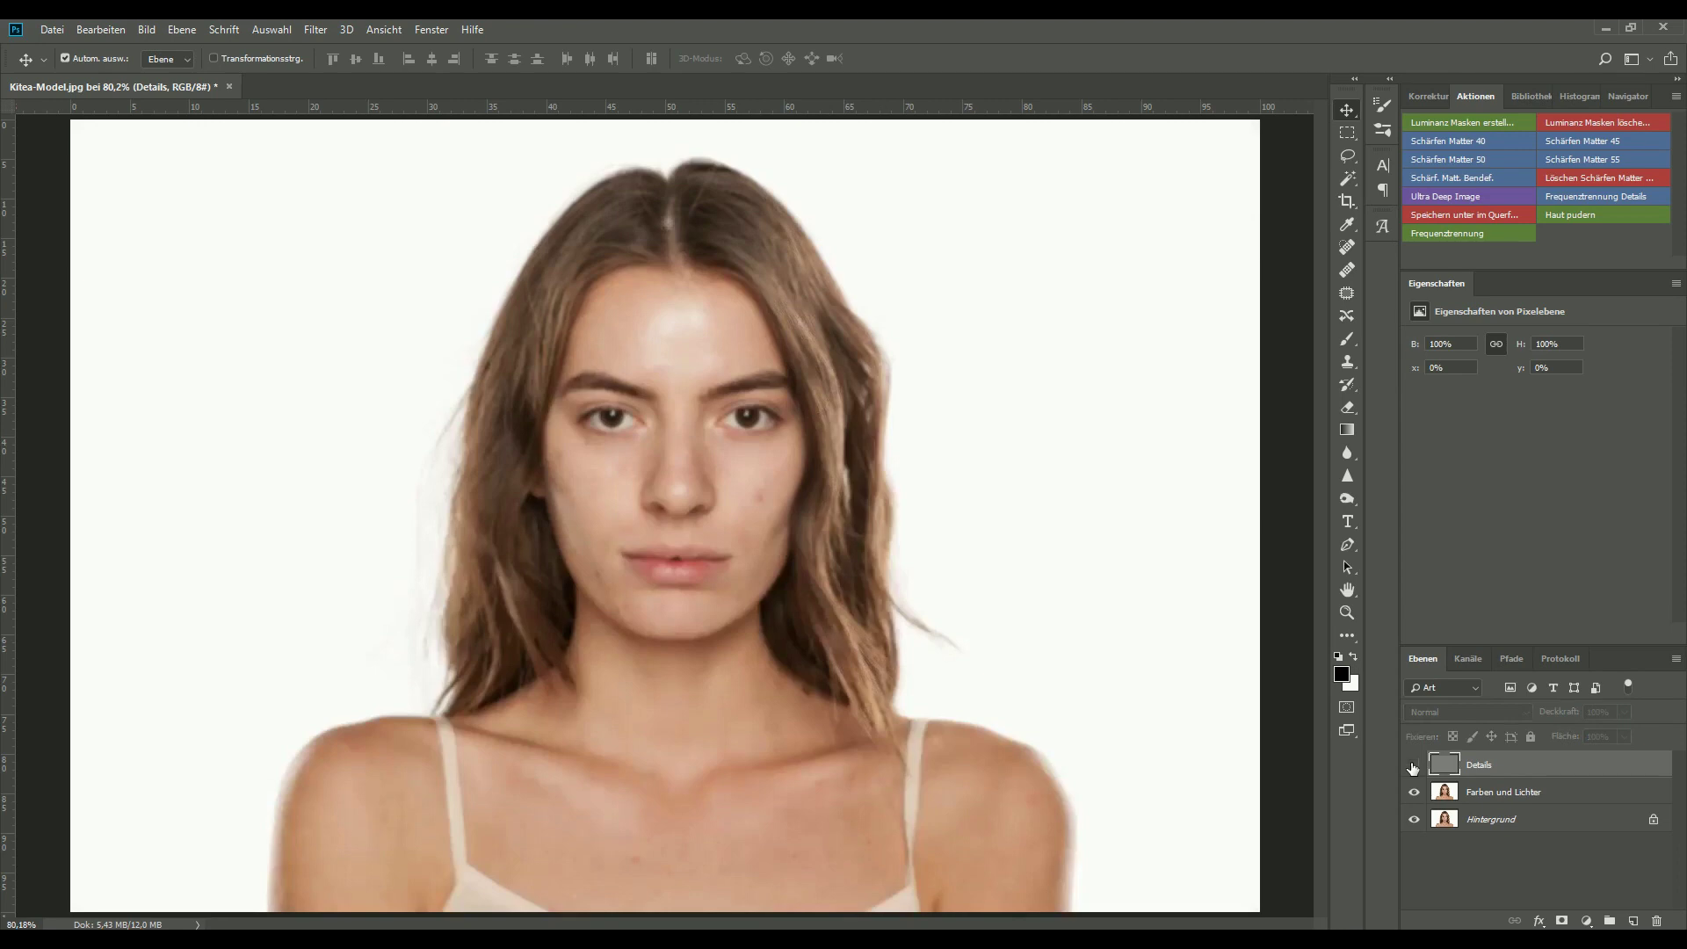
pyautogui.click(1413, 766)
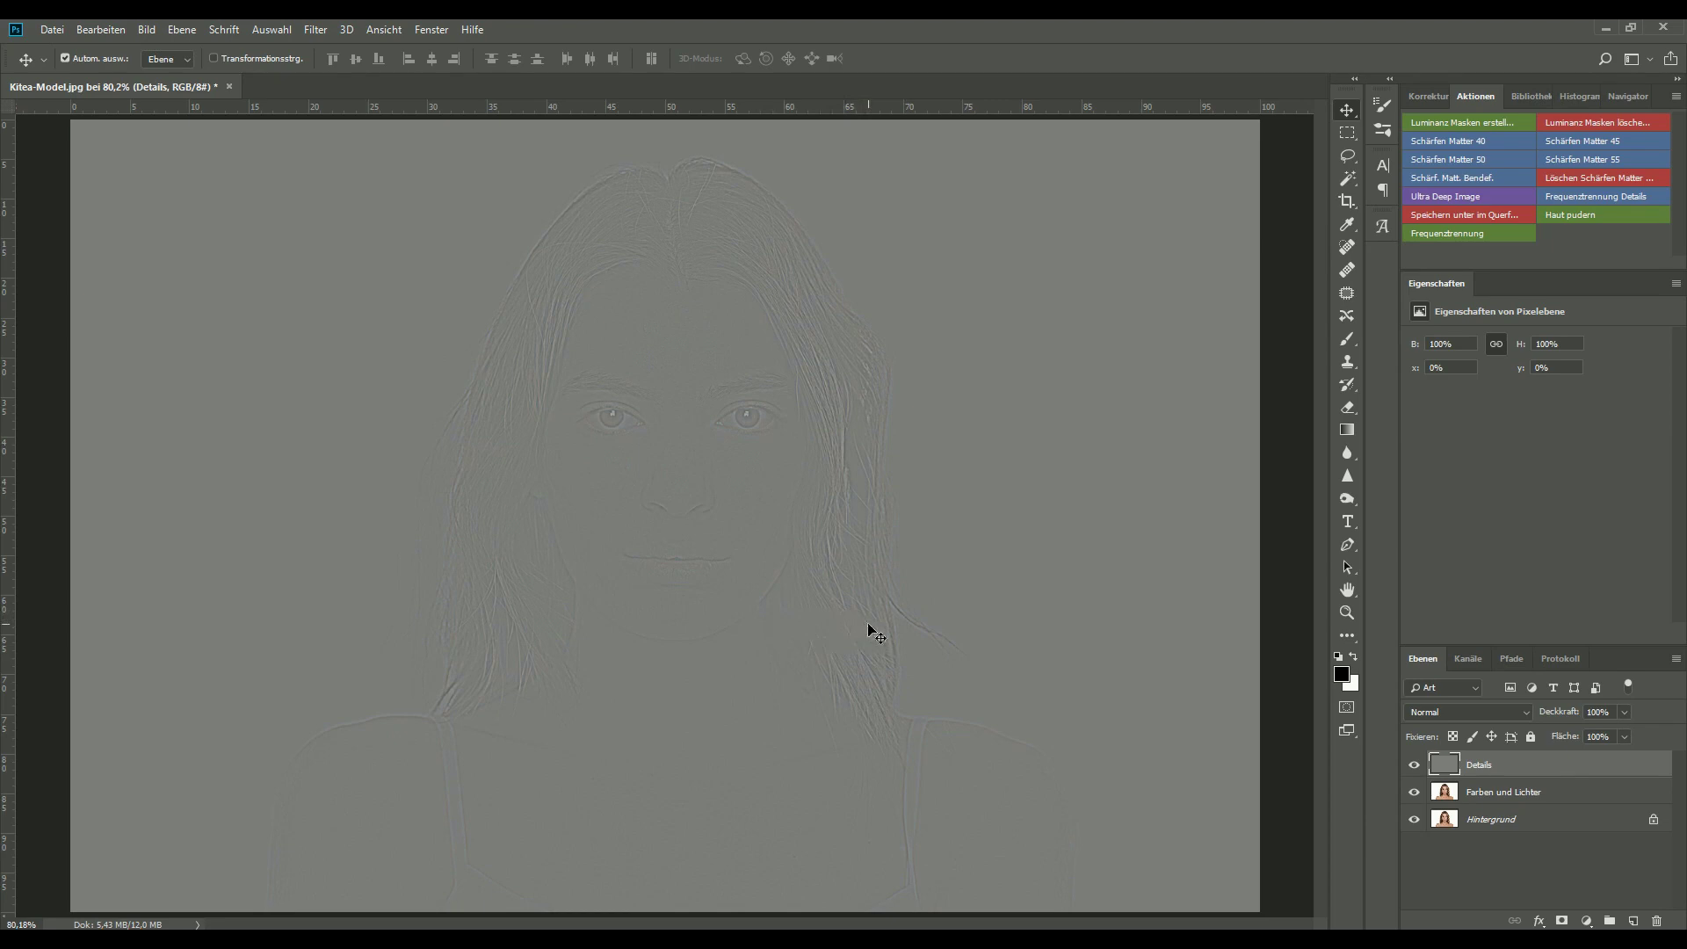
pyautogui.click(1414, 766)
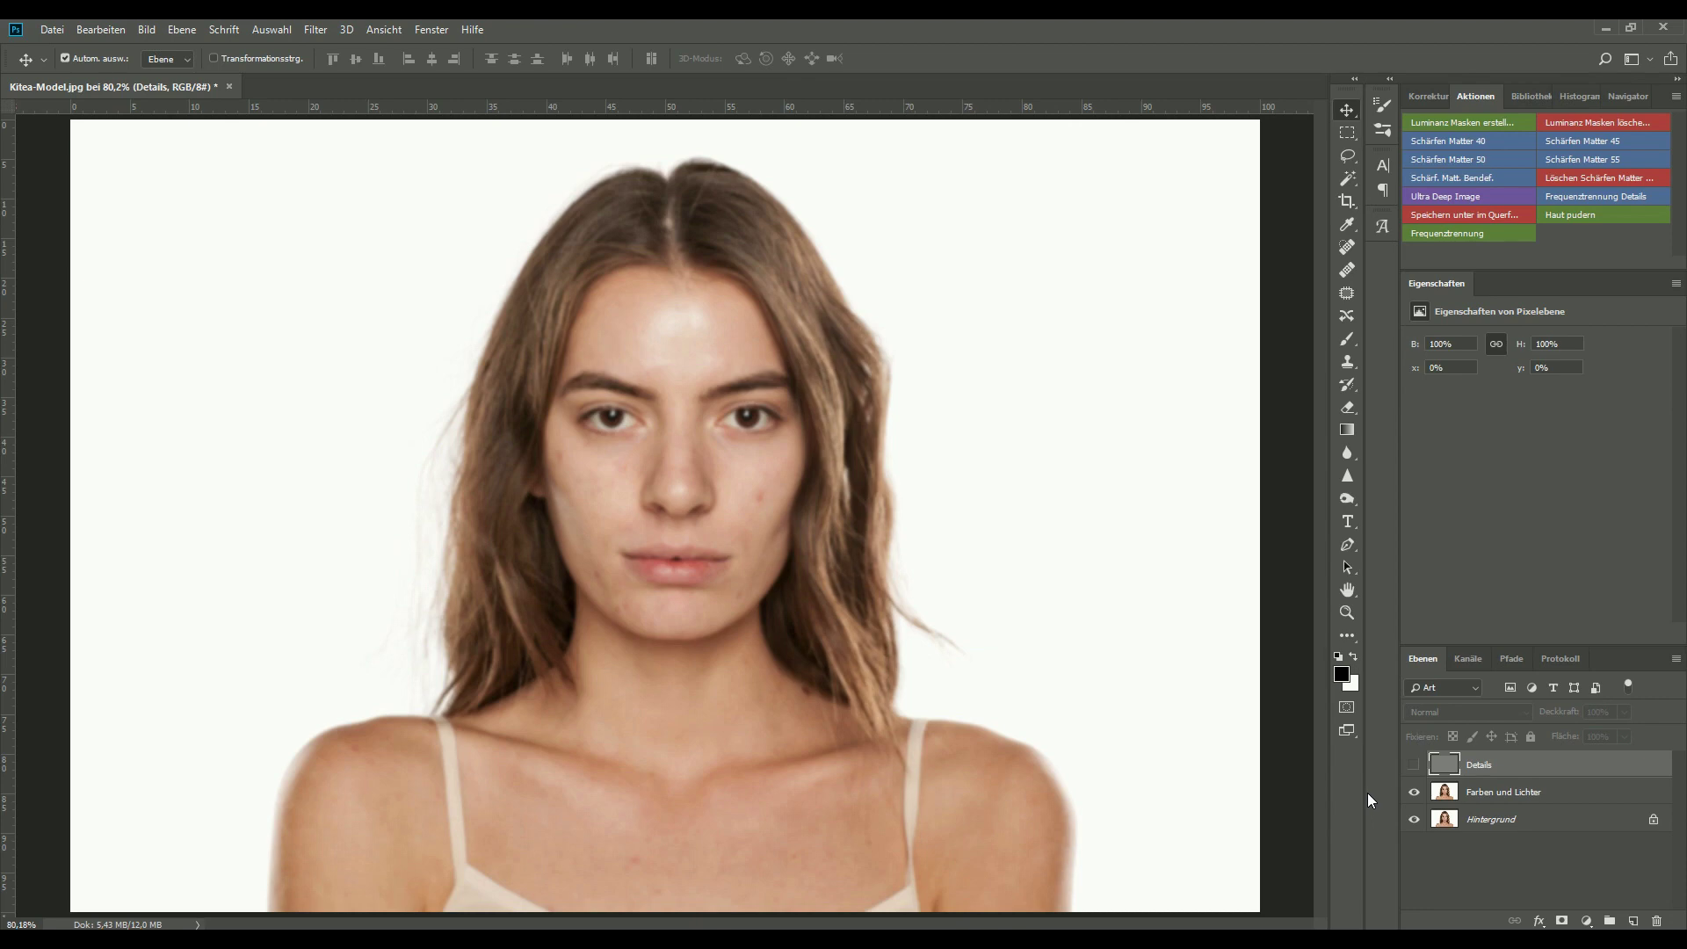
pyautogui.click(1408, 768)
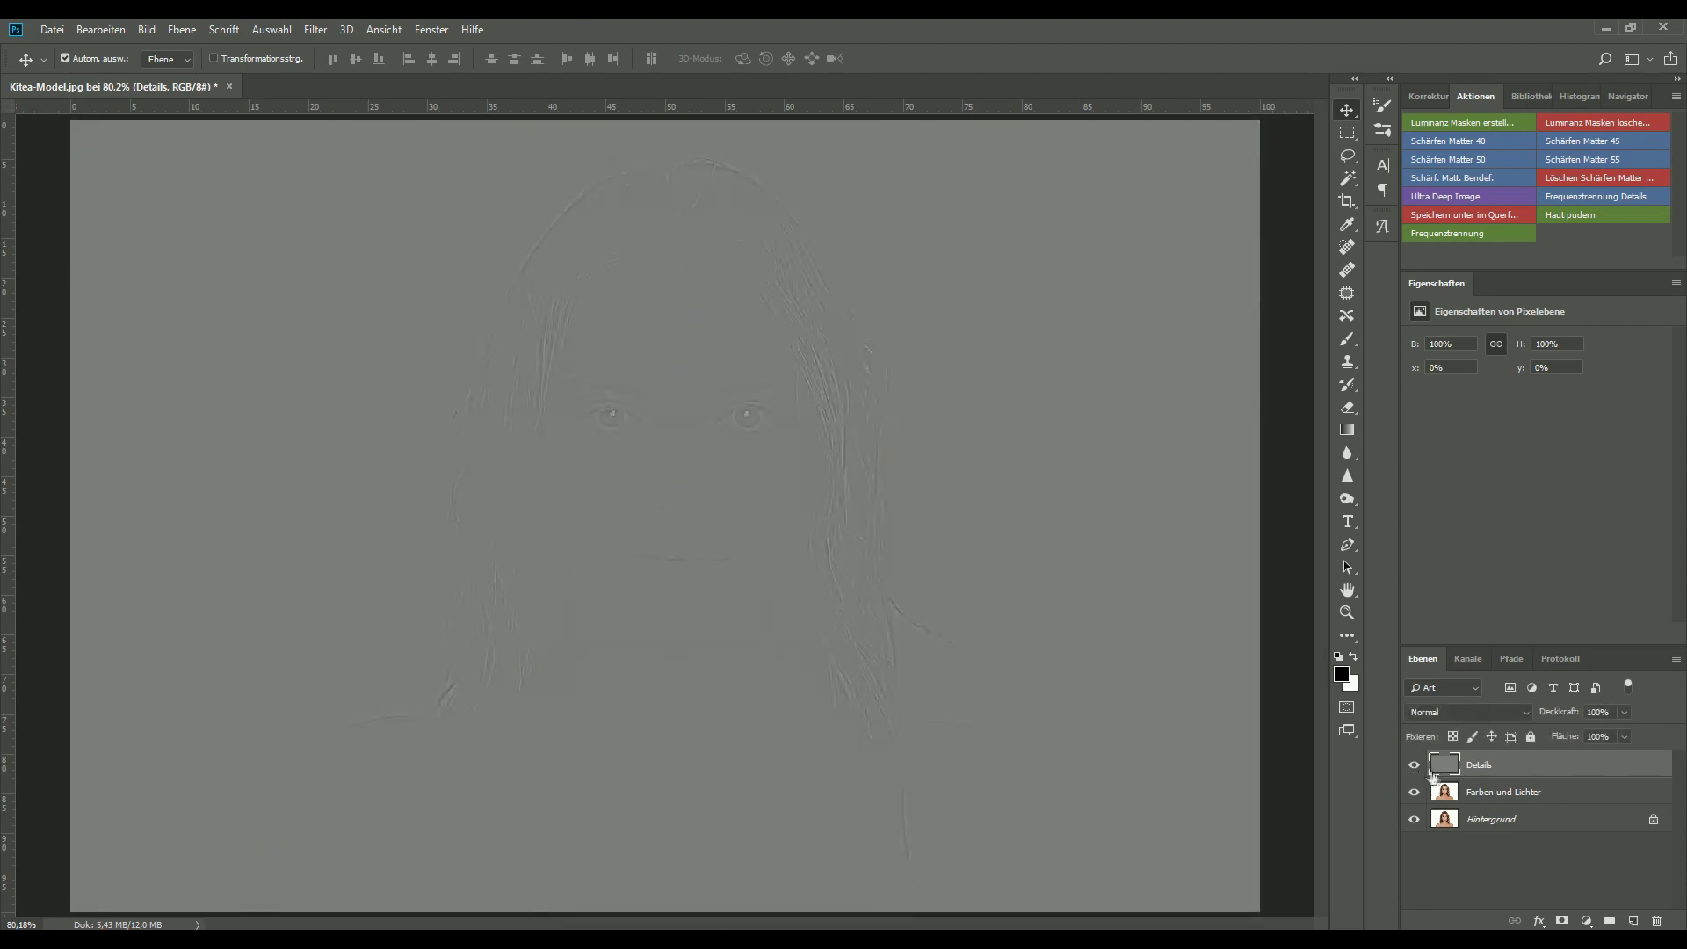
pyautogui.moveTo(1456, 777); pyautogui.dragTo(1481, 723)
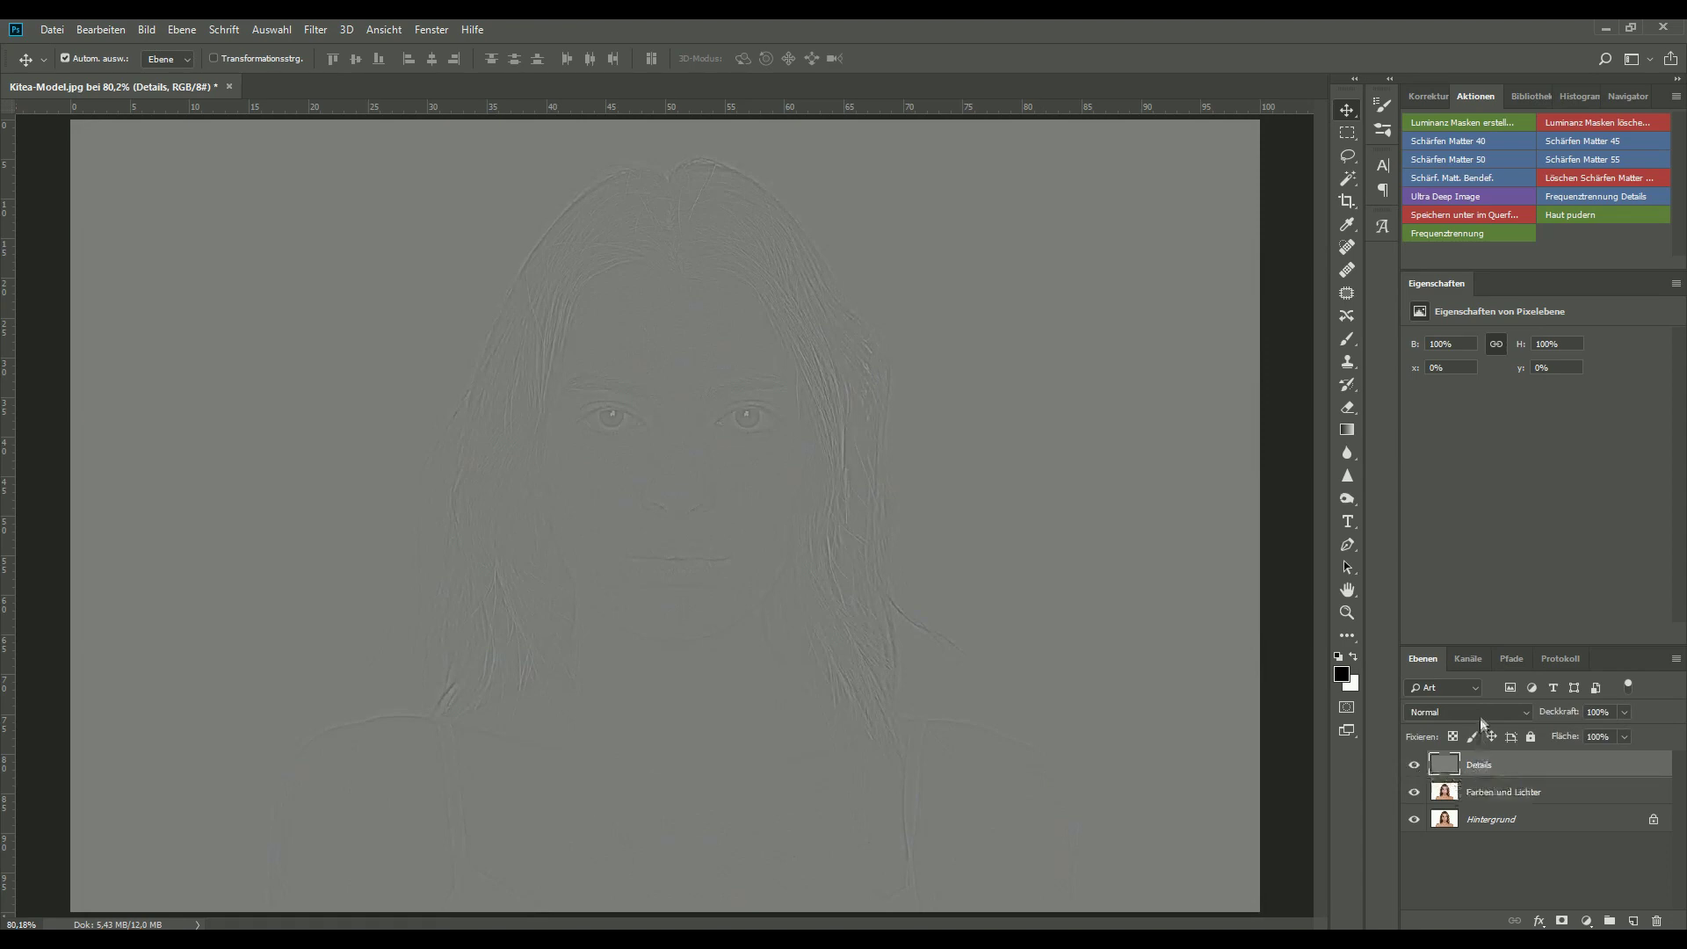
pyautogui.click(1421, 710)
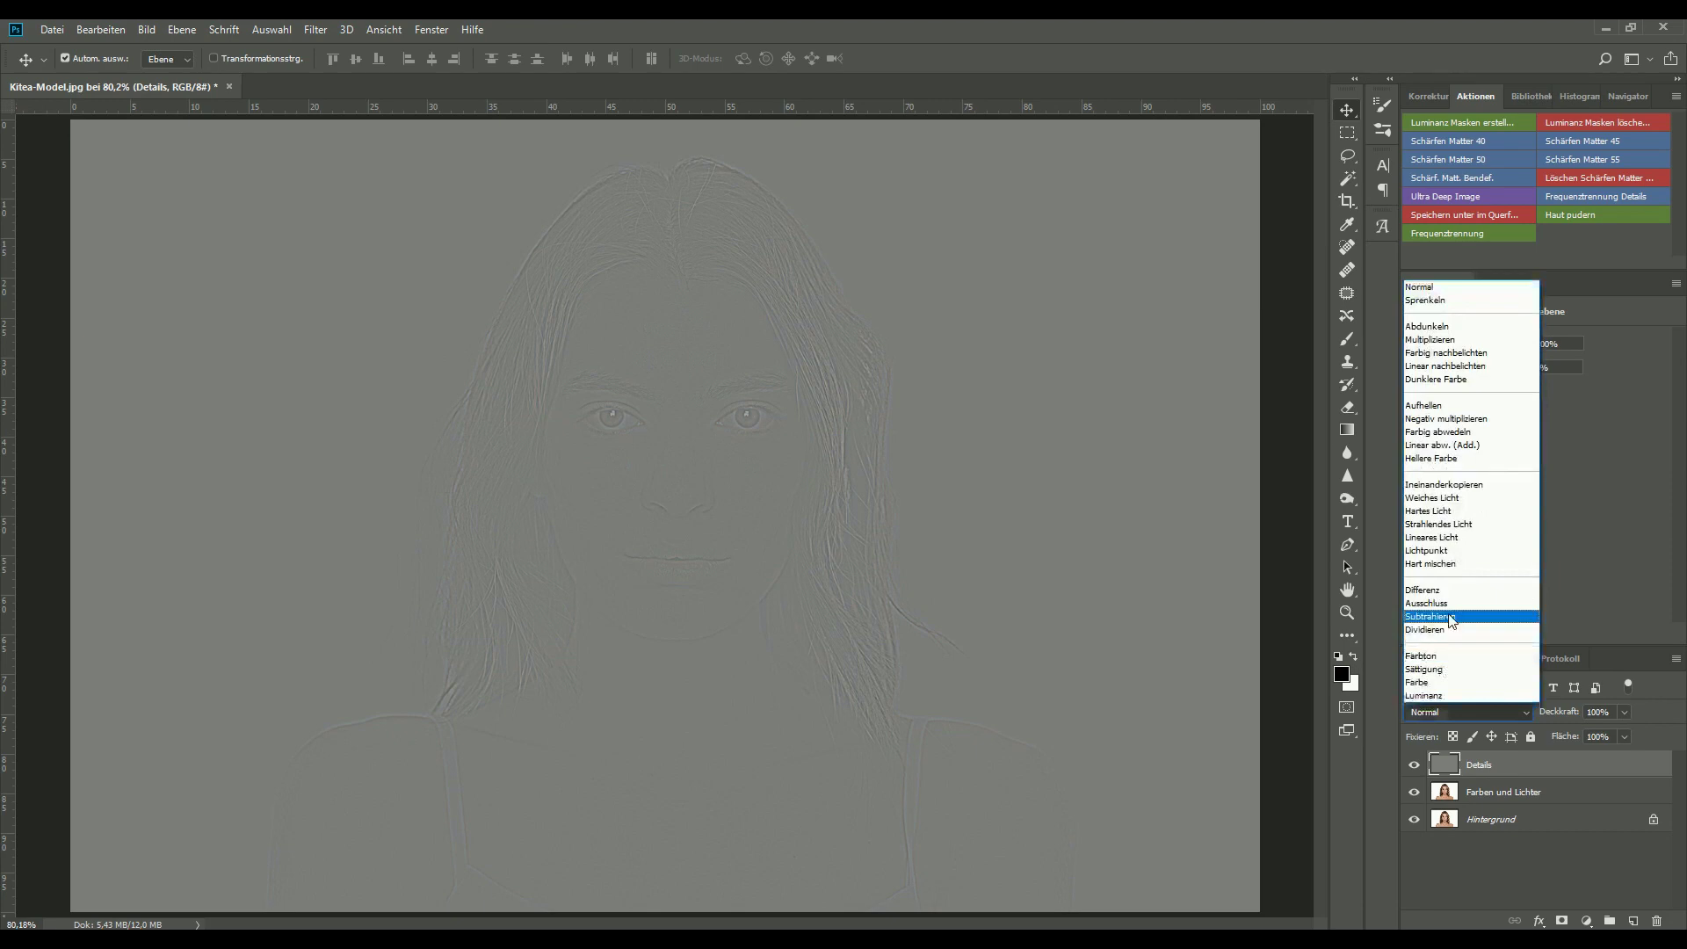
pyautogui.click(1464, 538)
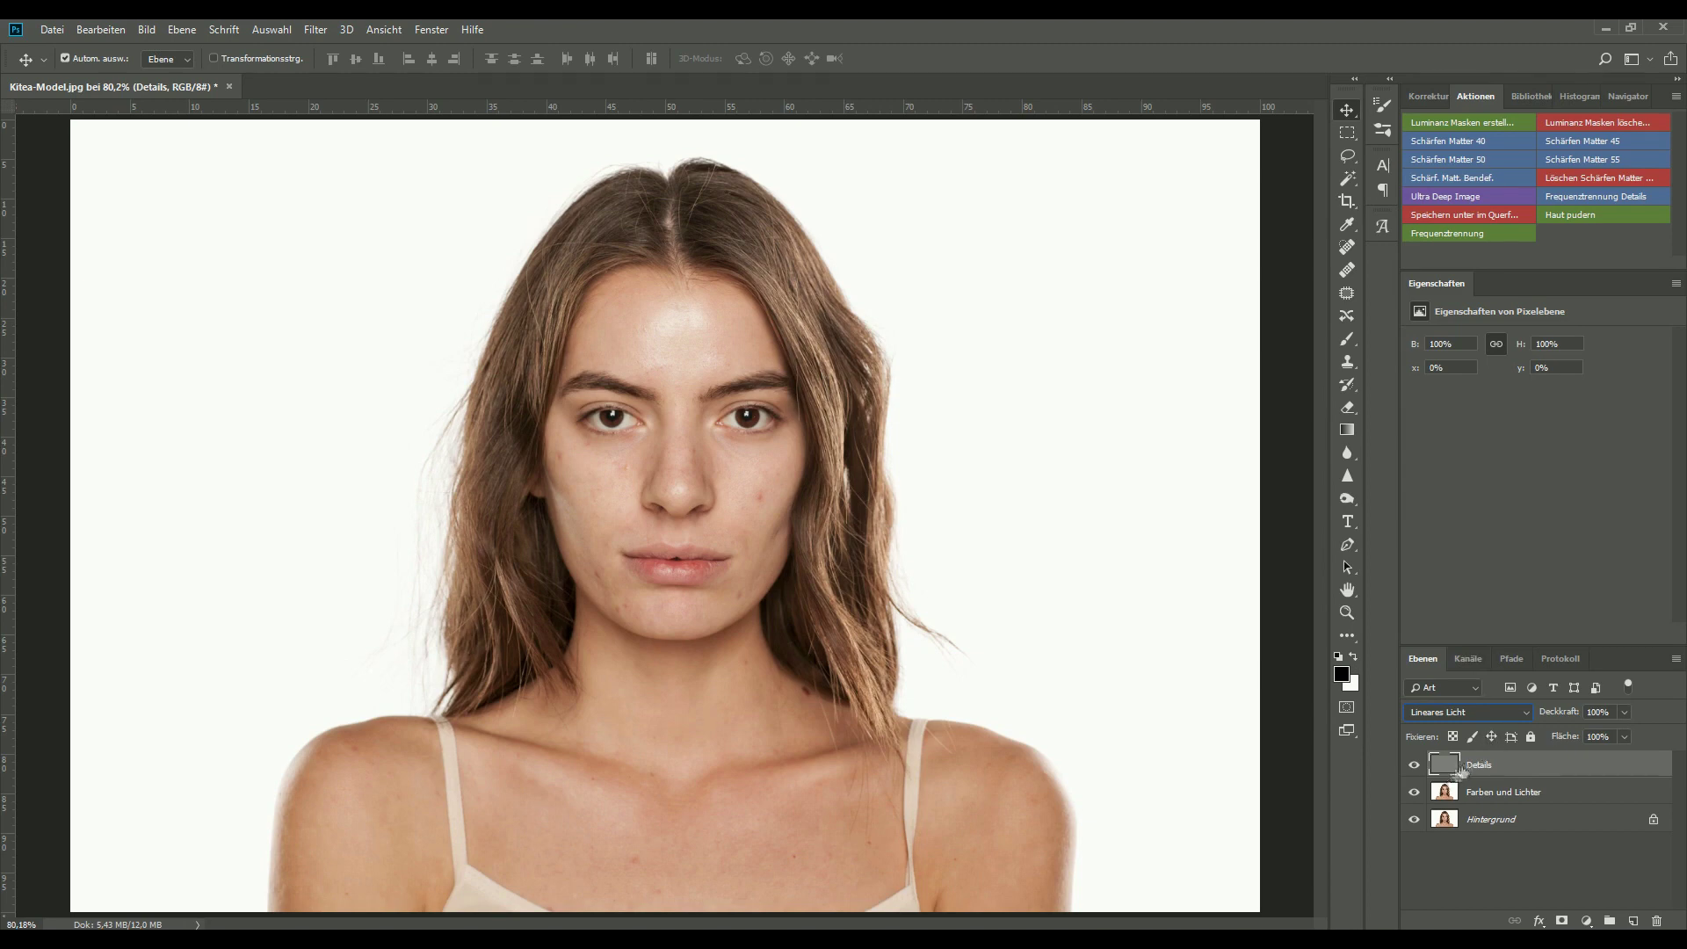
pyautogui.press('alt')
pyautogui.keyDown('alt'); pyautogui.click(1414, 824); pyautogui.keyUp('alt')
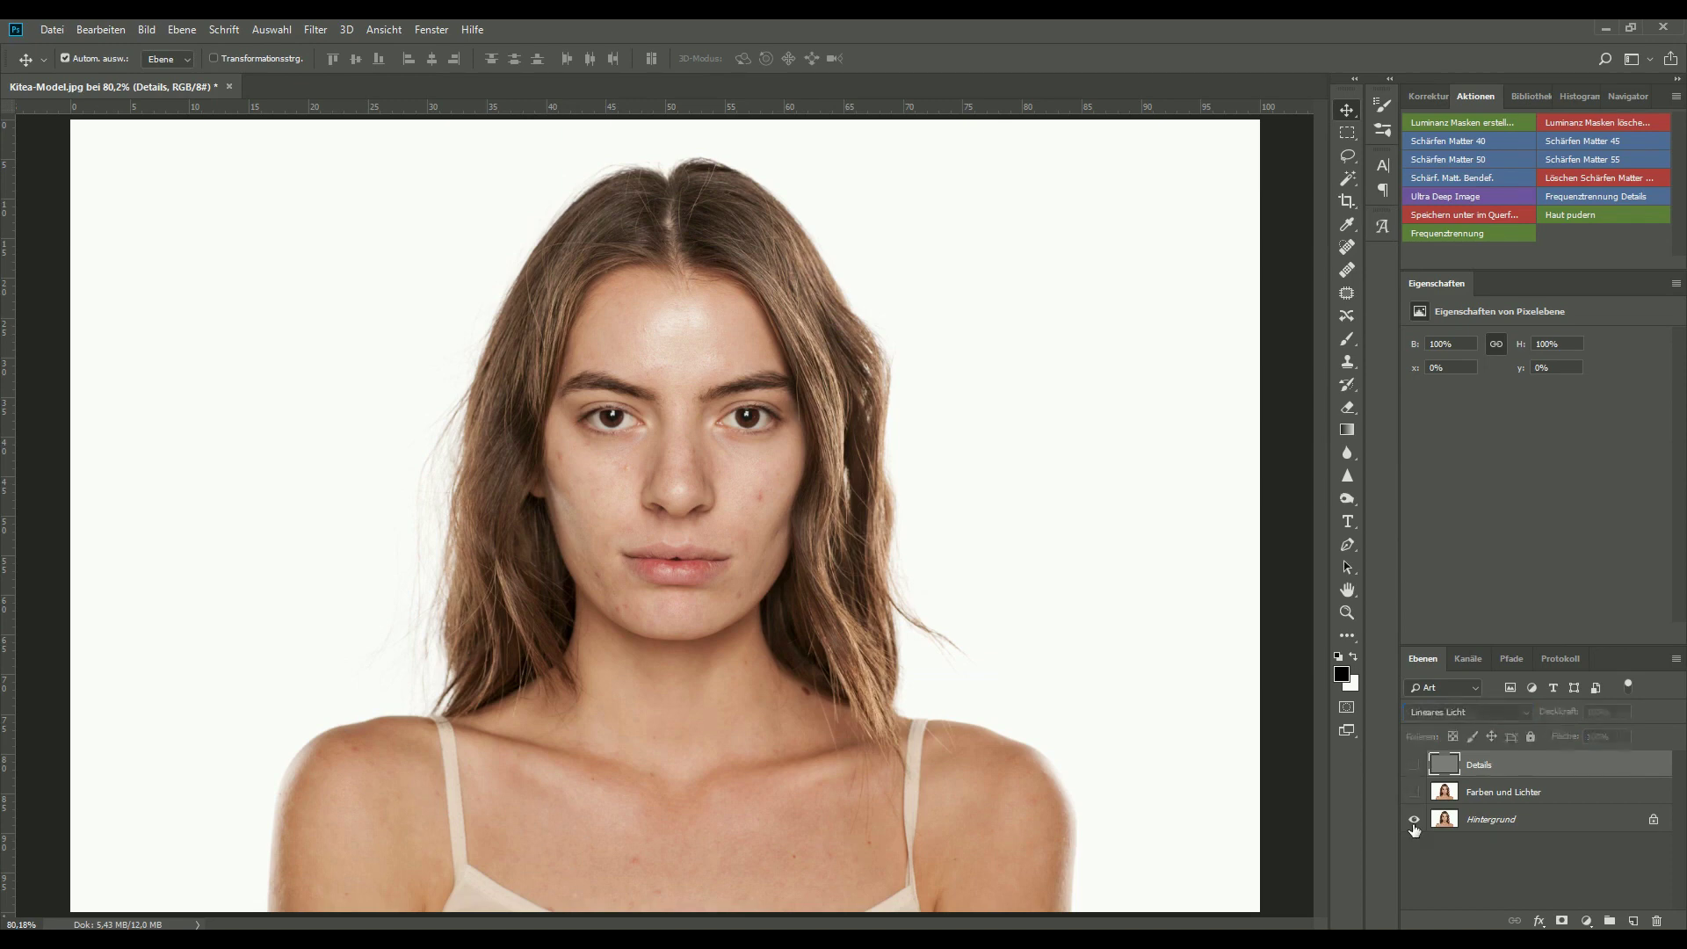
pyautogui.keyDown('alt'); pyautogui.click(1414, 824); pyautogui.keyUp('alt')
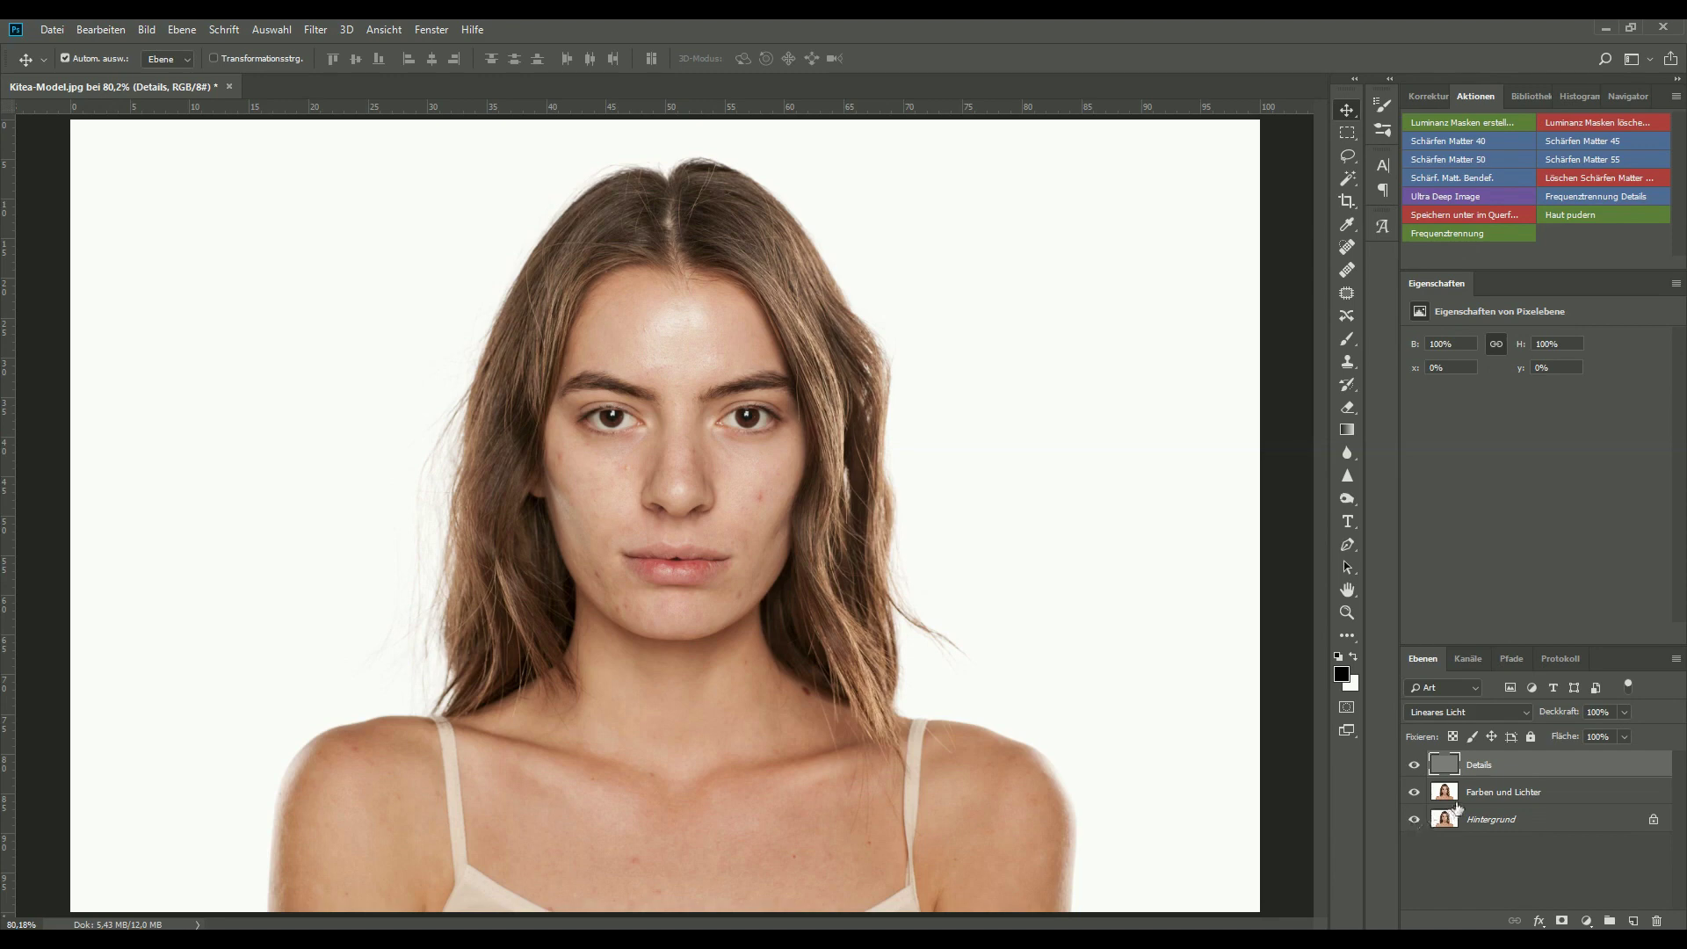
# On the "Farben und Lichter" layer, lasso the right-hand cheek in the portrait from below the eye down to the jaw, excluding the nose and lips
pyautogui.click(1474, 795)
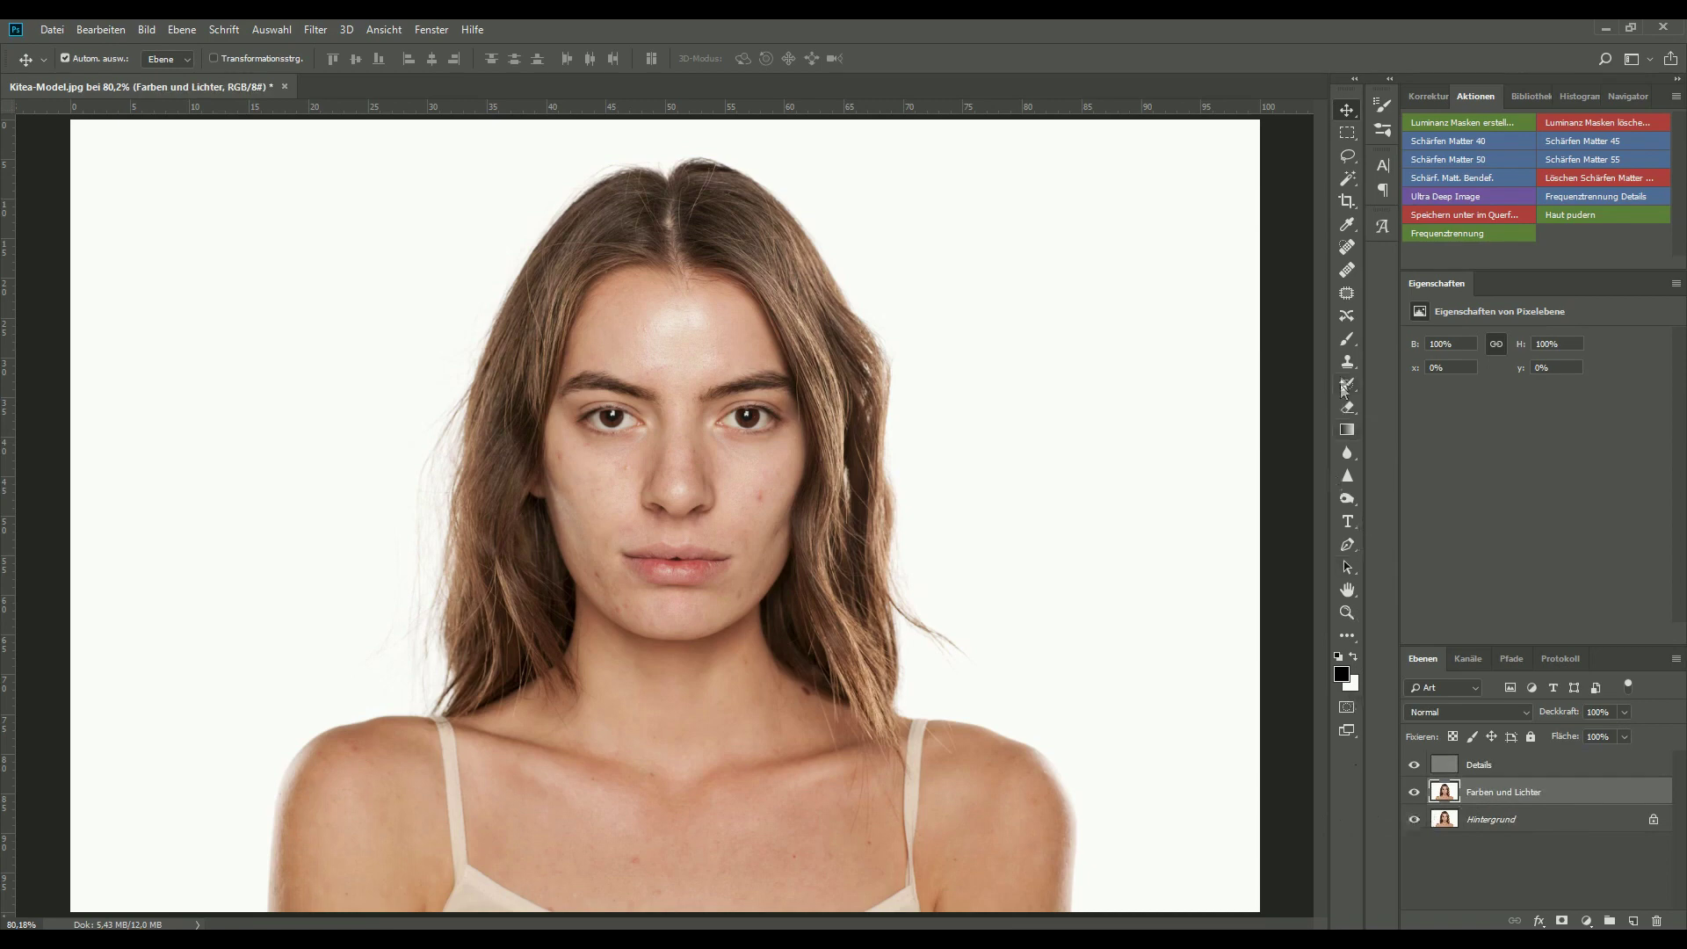
pyautogui.click(1347, 155)
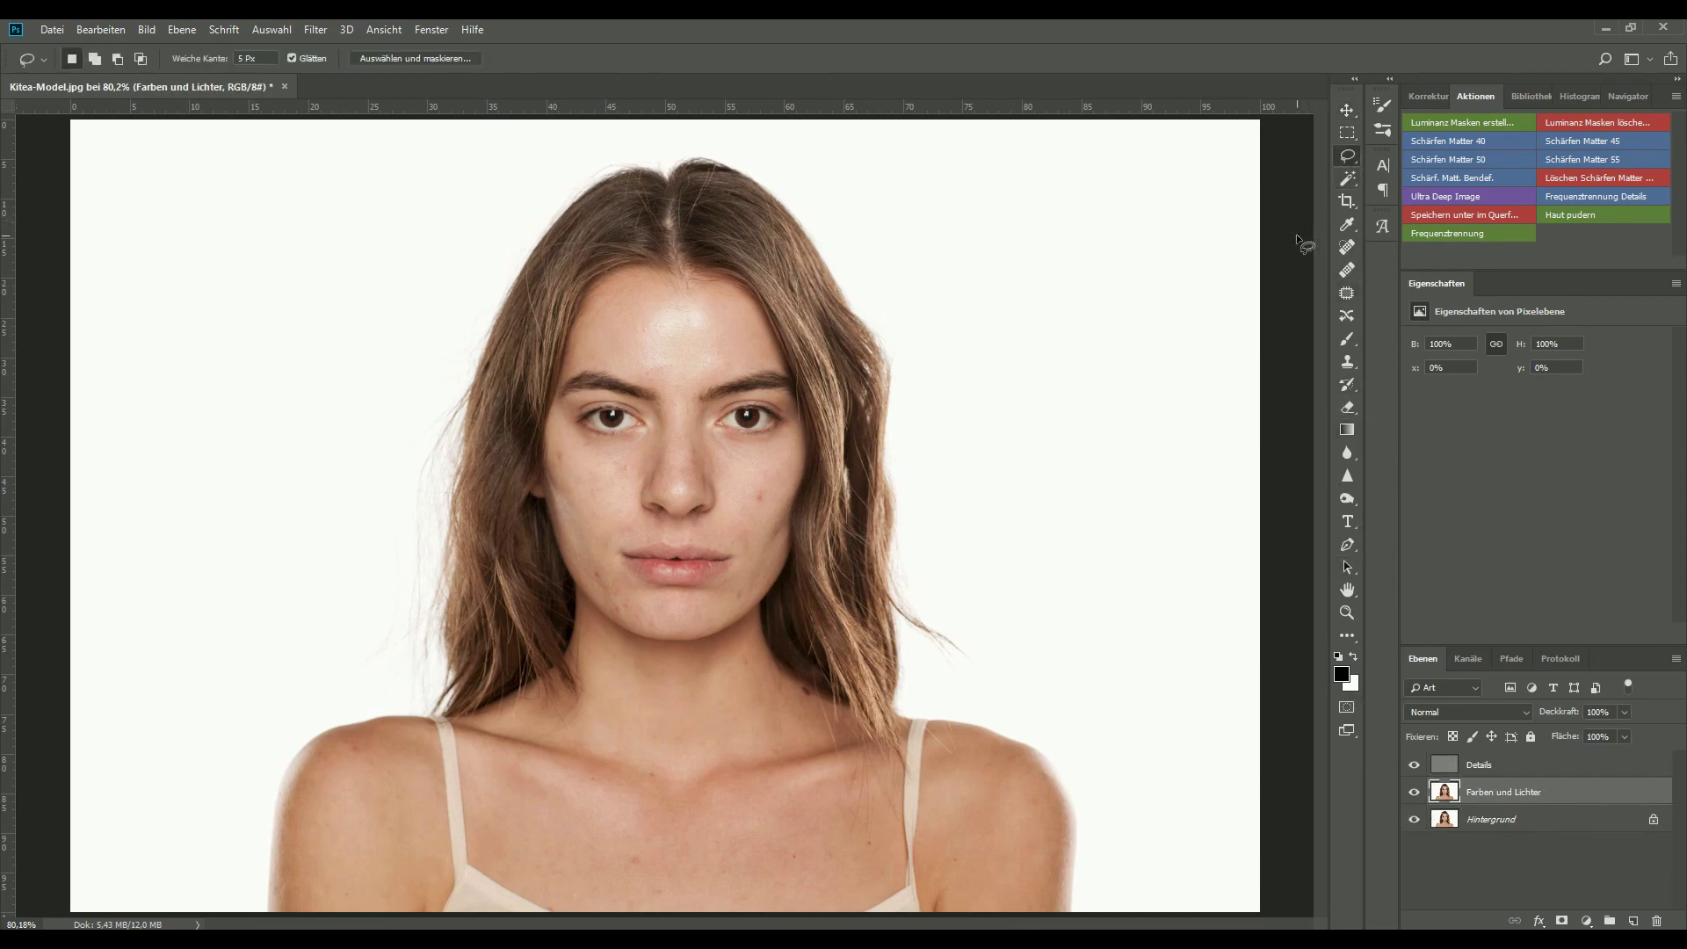
pyautogui.scroll(2, 974, 406)
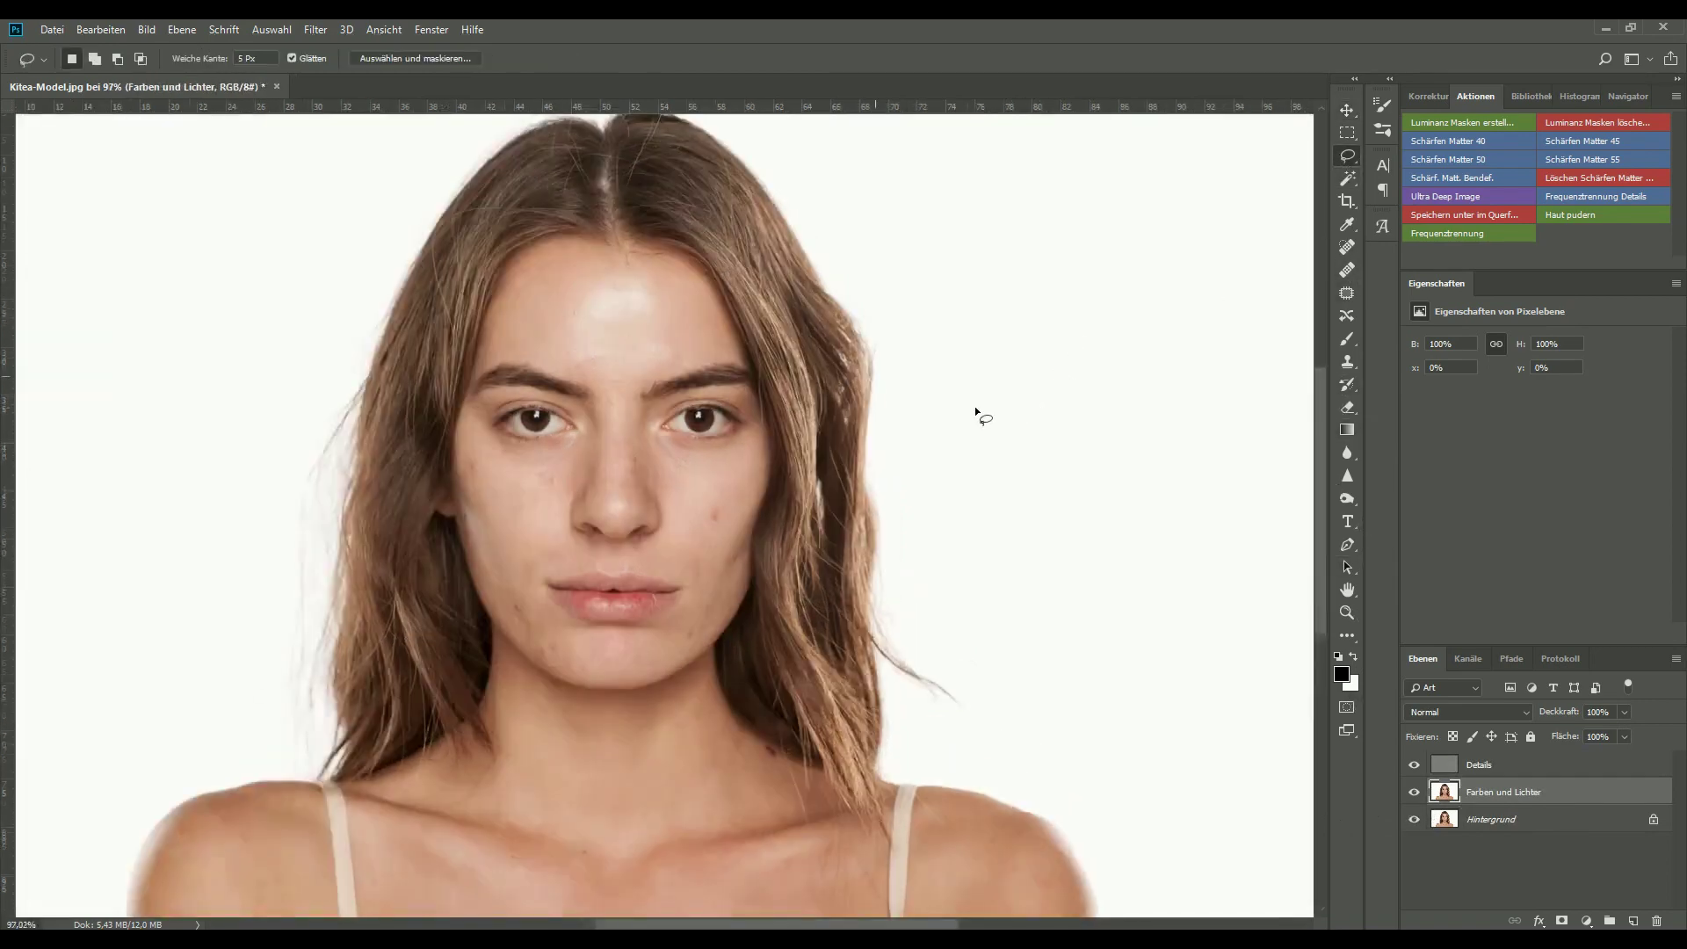
pyautogui.scroll(2, 973, 406)
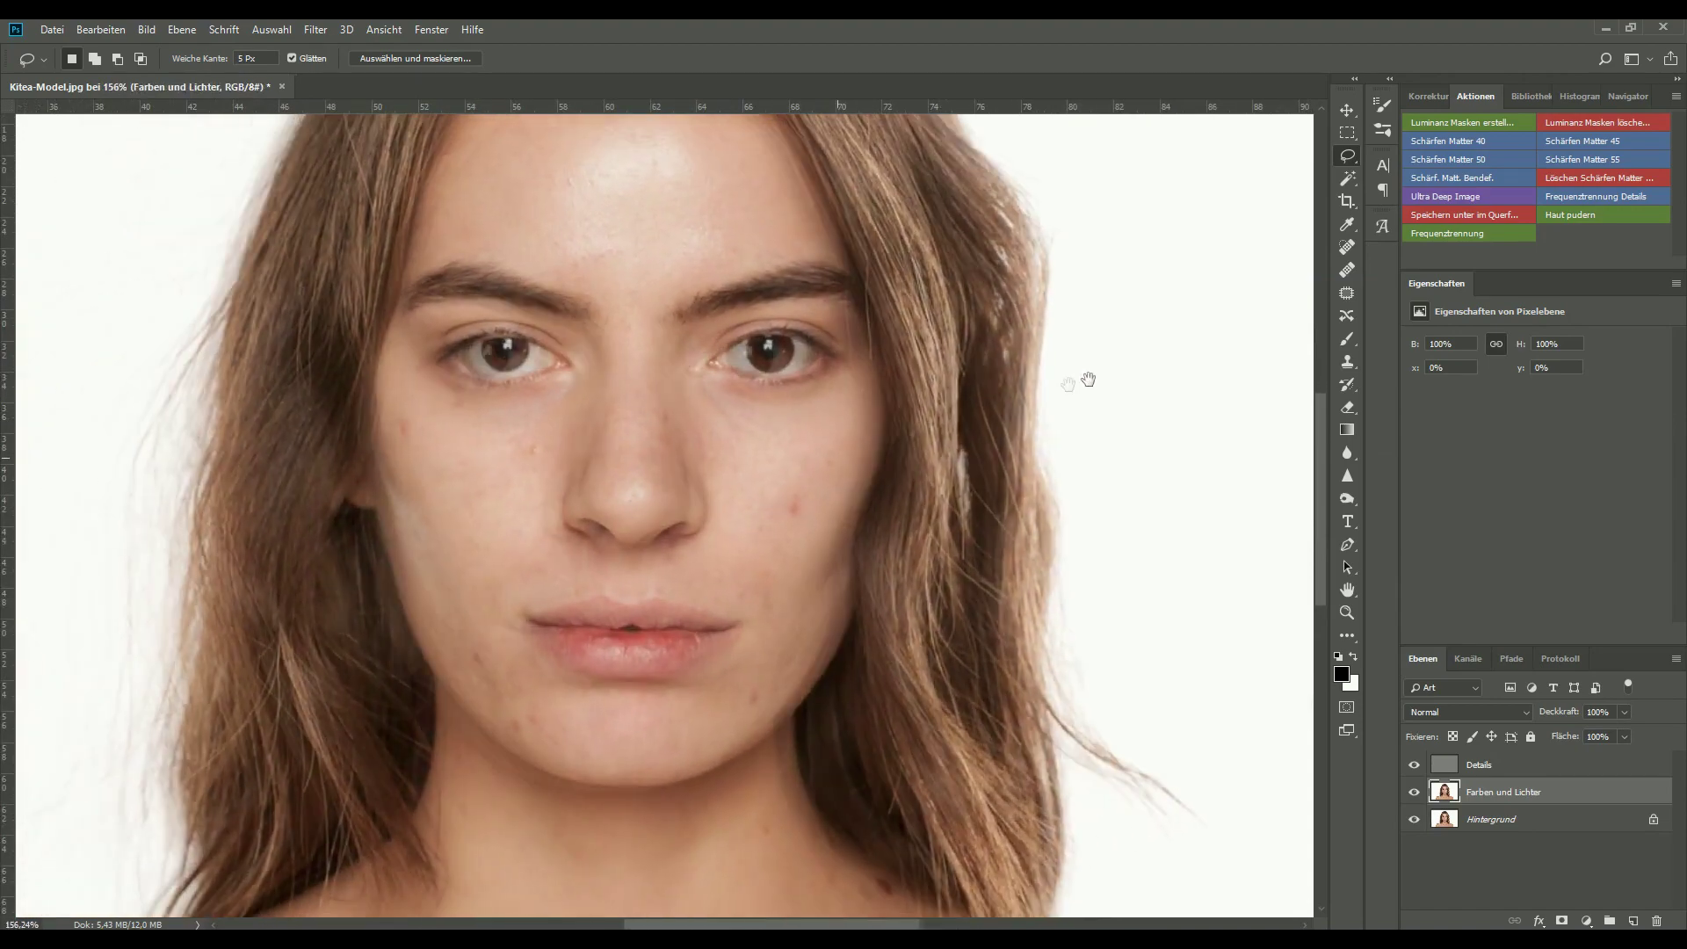
pyautogui.scroll(4, 1060, 392)
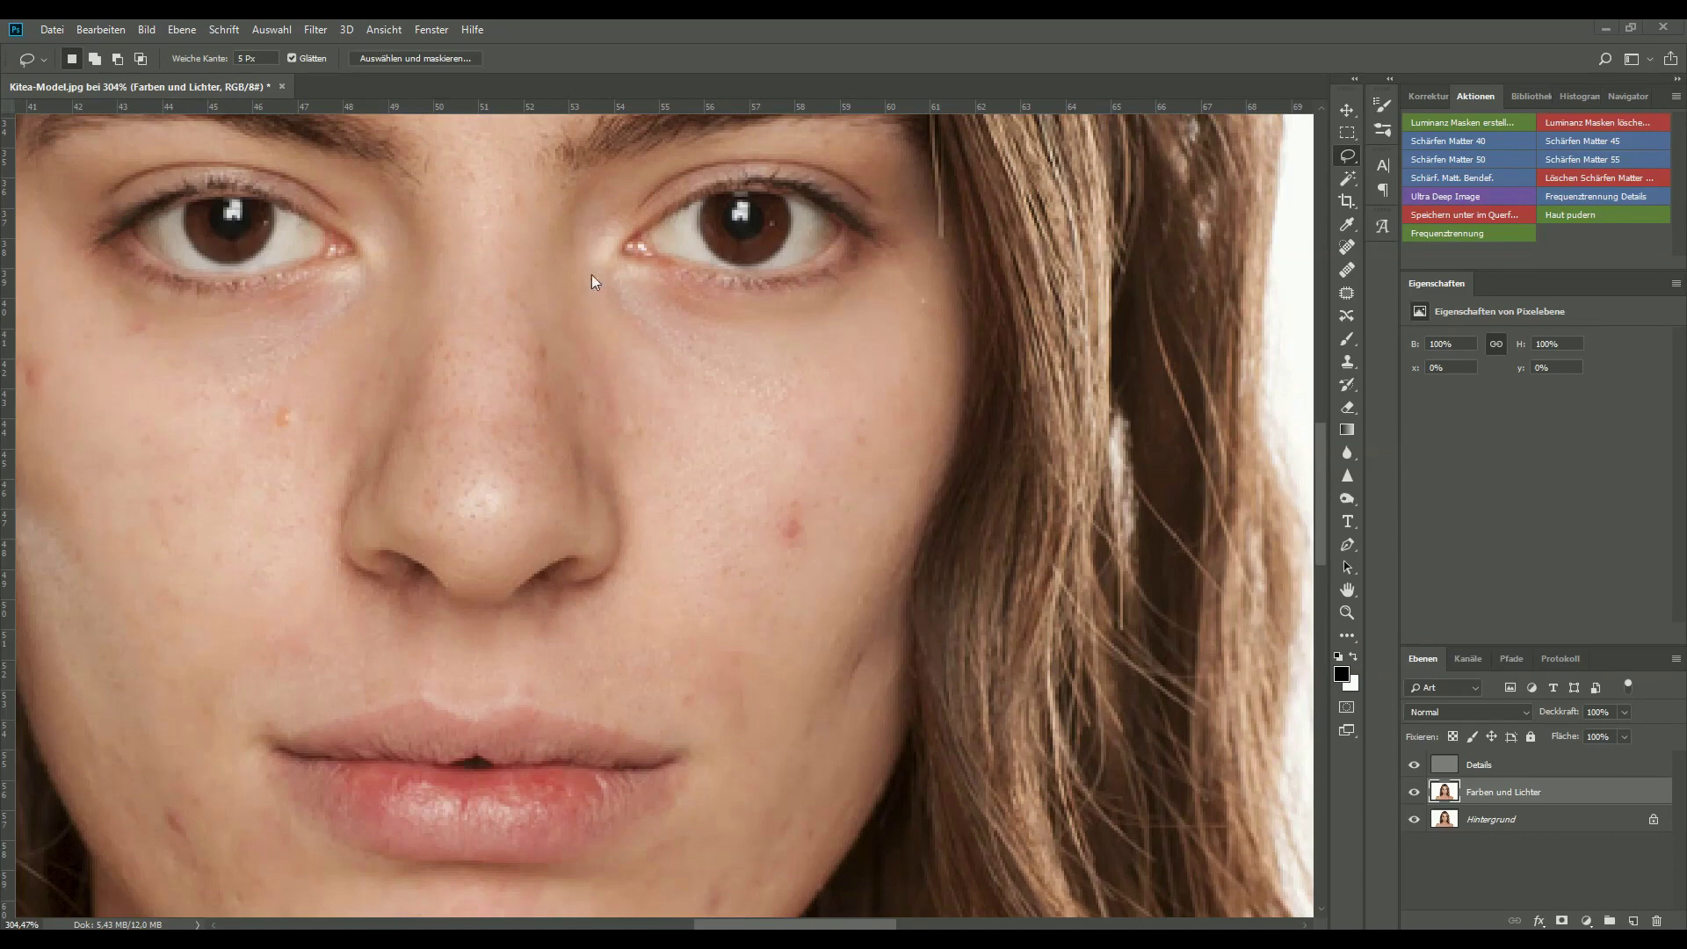
pyautogui.moveTo(596, 277)
pyautogui.mouseDown()
pyautogui.moveTo(907, 360)
pyautogui.moveTo(919, 392)
pyautogui.moveTo(884, 725)
pyautogui.moveTo(834, 836)
pyautogui.moveTo(762, 896)
pyautogui.mouseUp()
pyautogui.moveTo(682, 731)
pyautogui.mouseDown()
pyautogui.moveTo(561, 695)
pyautogui.moveTo(566, 639)
pyautogui.moveTo(629, 569)
pyautogui.moveTo(635, 522)
pyautogui.moveTo(569, 388)
pyautogui.moveTo(555, 273)
pyautogui.mouseUp()
# Apply a Gaussian Blur with a radius of 6 pixels to the selected cheek and hide the selection outline
pyautogui.click(316, 29)
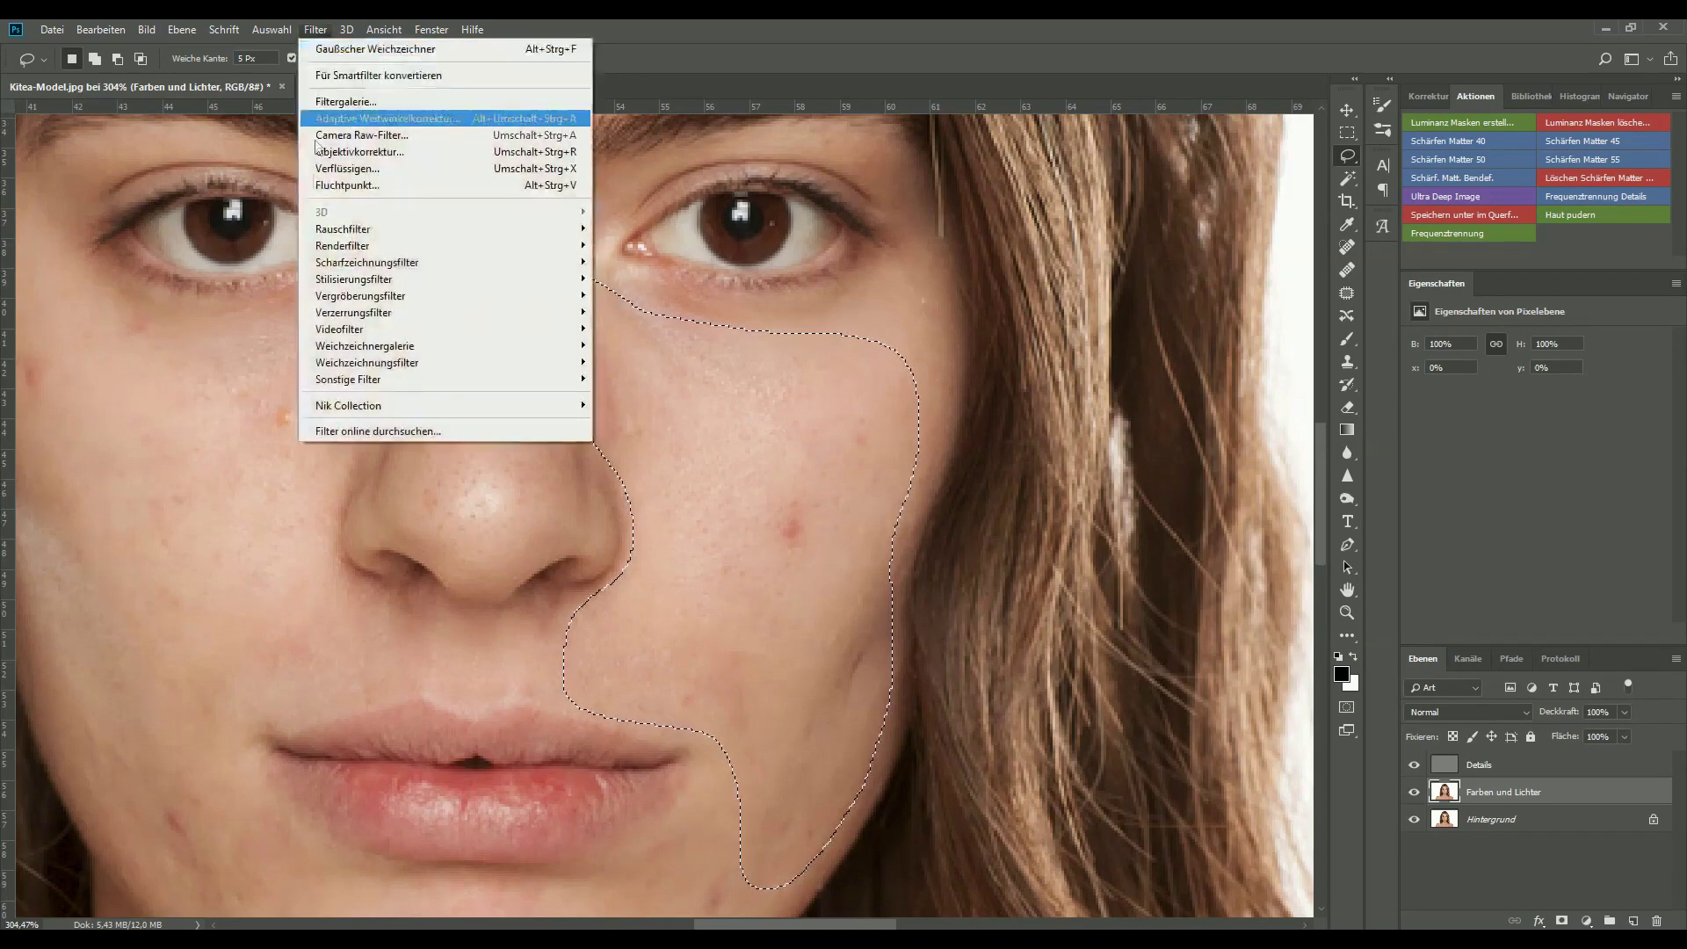
pyautogui.moveTo(321, 363)
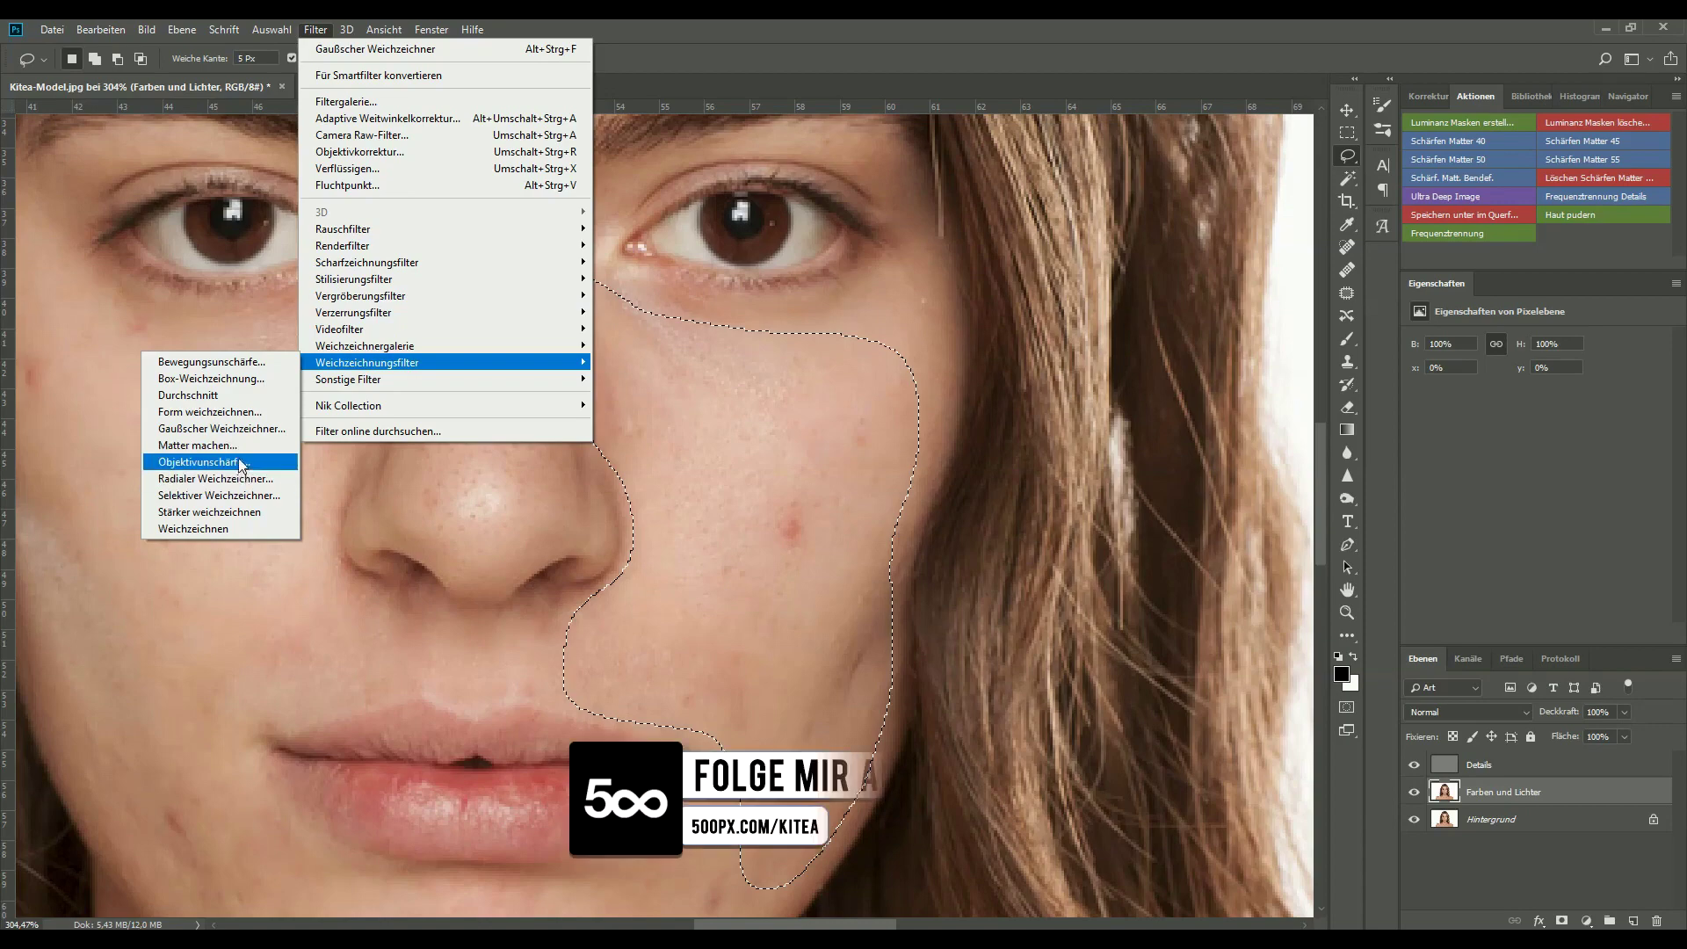
pyautogui.click(224, 429)
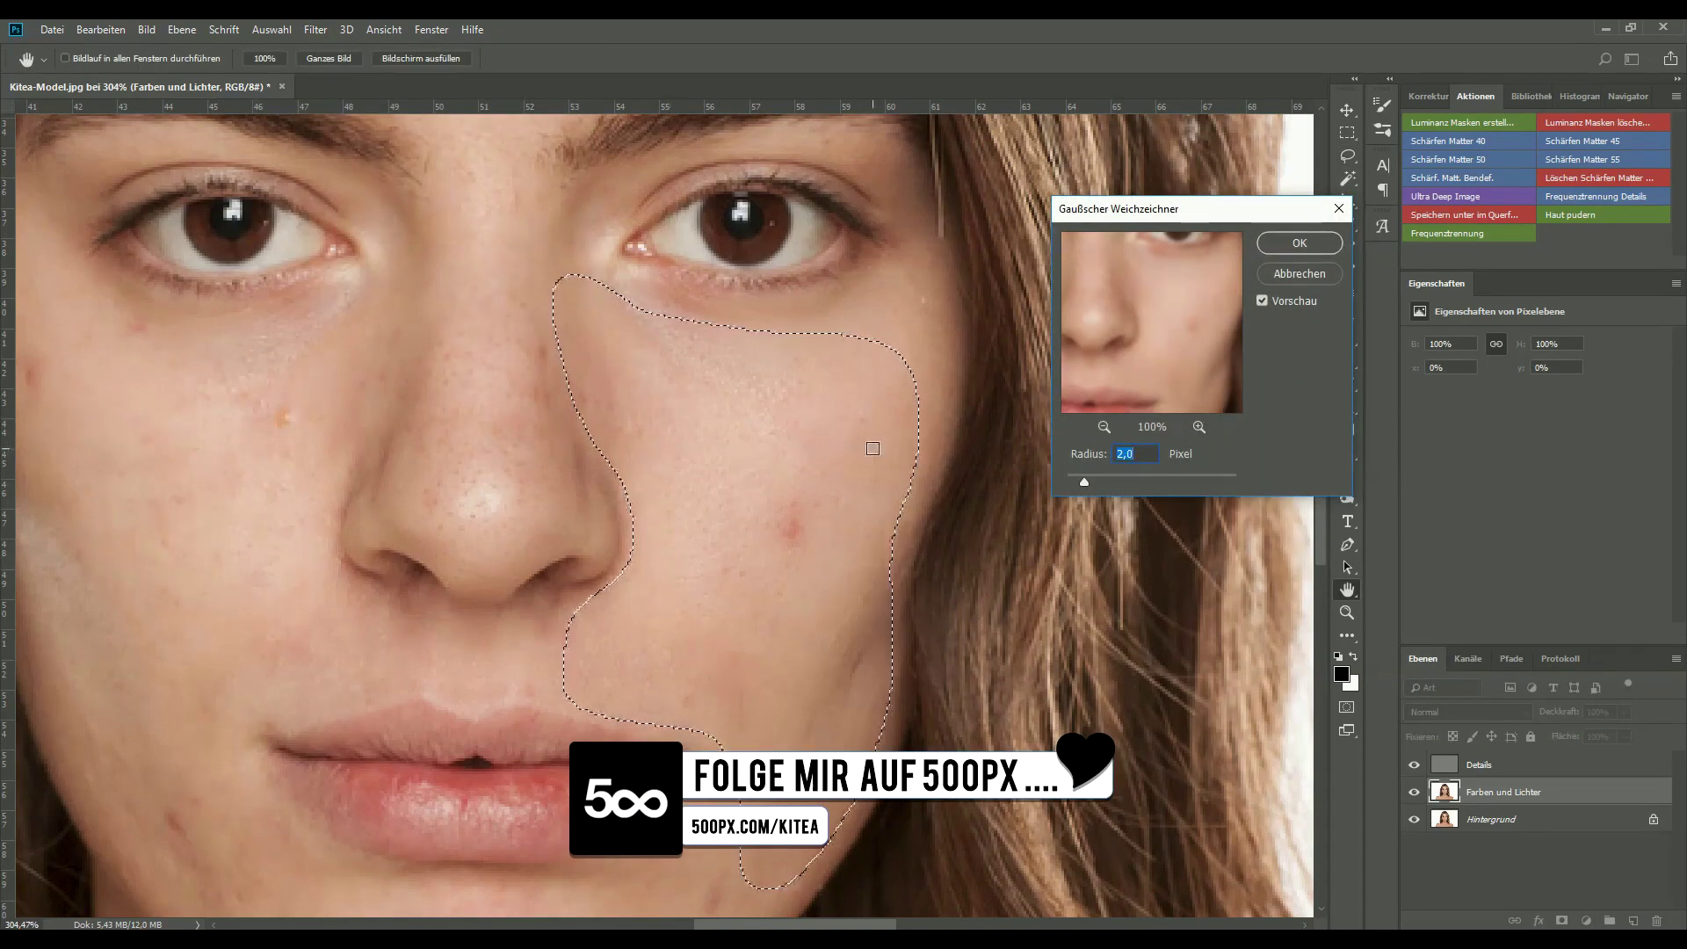
pyautogui.press('BackSpace')
pyautogui.write('4')
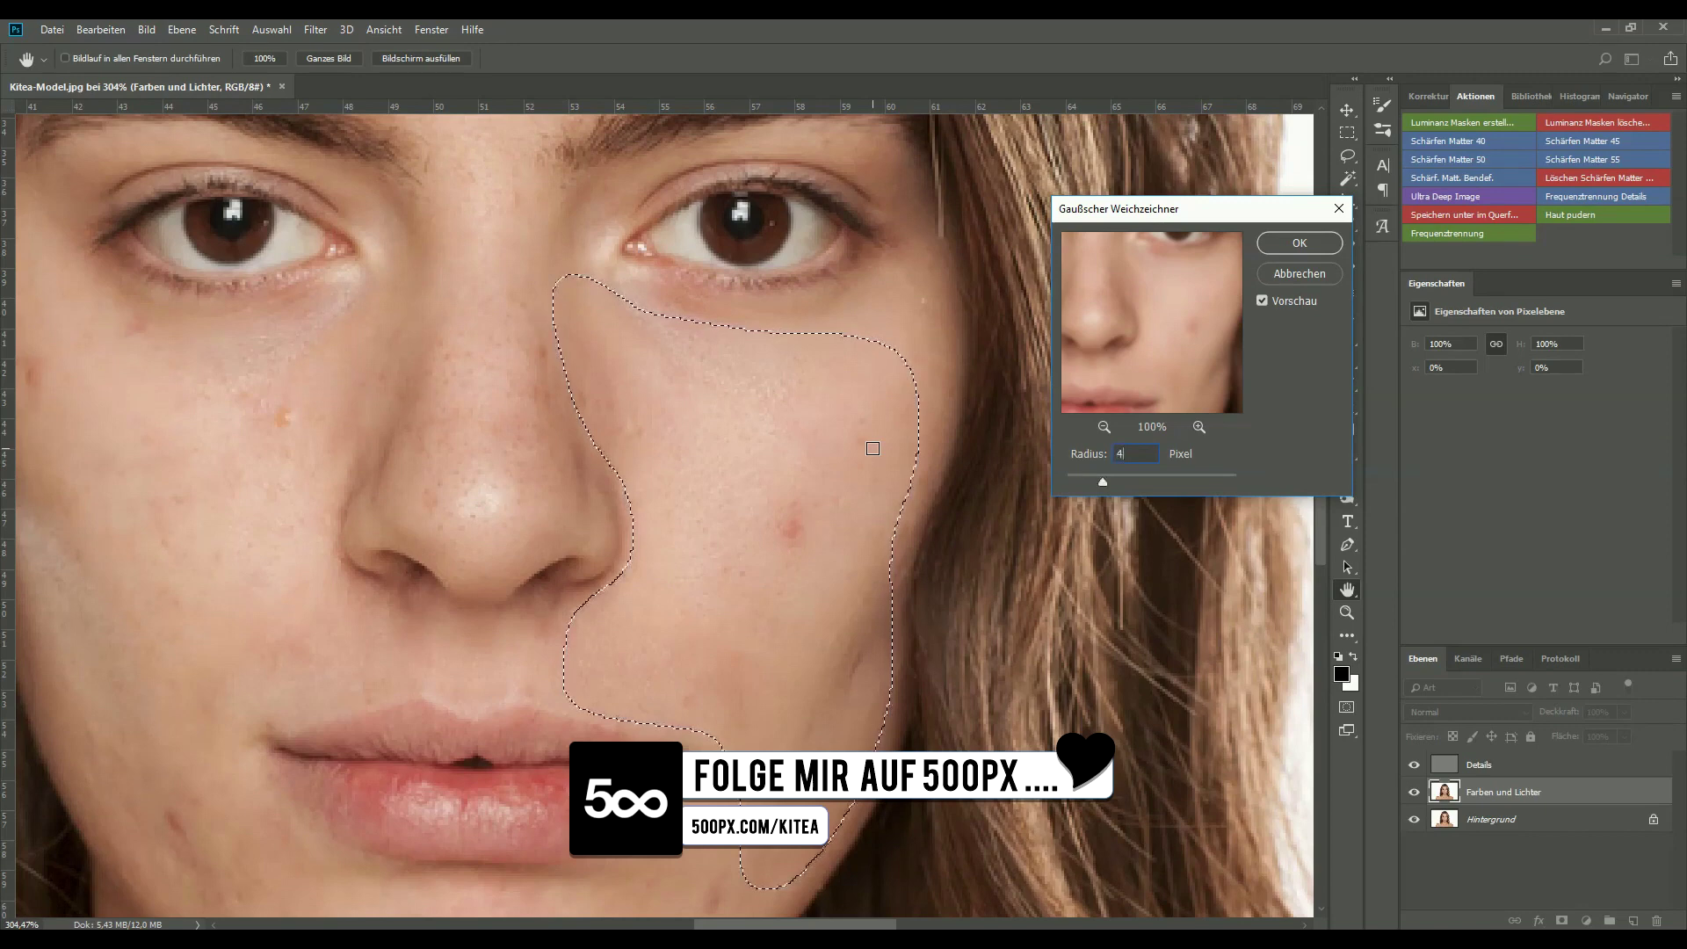
pyautogui.press('BackSpace')
pyautogui.write('6')
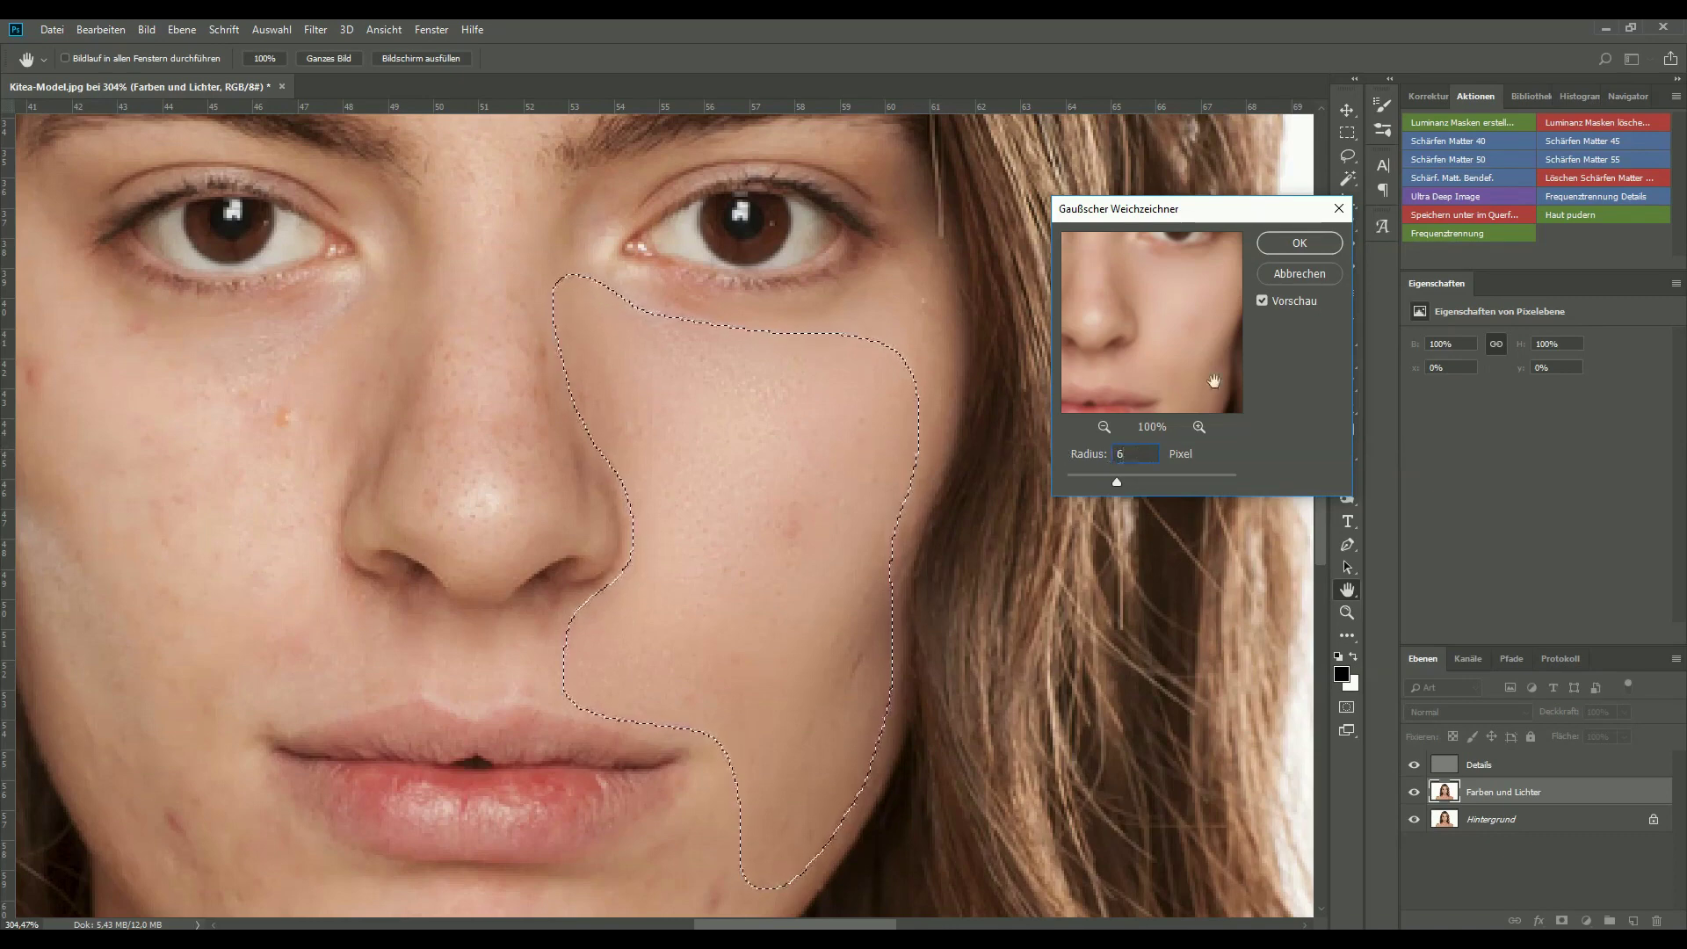
pyautogui.click(1295, 244)
pyautogui.hotkey('ctrl', 'h')
pyautogui.scroll(-3, 862, 594)
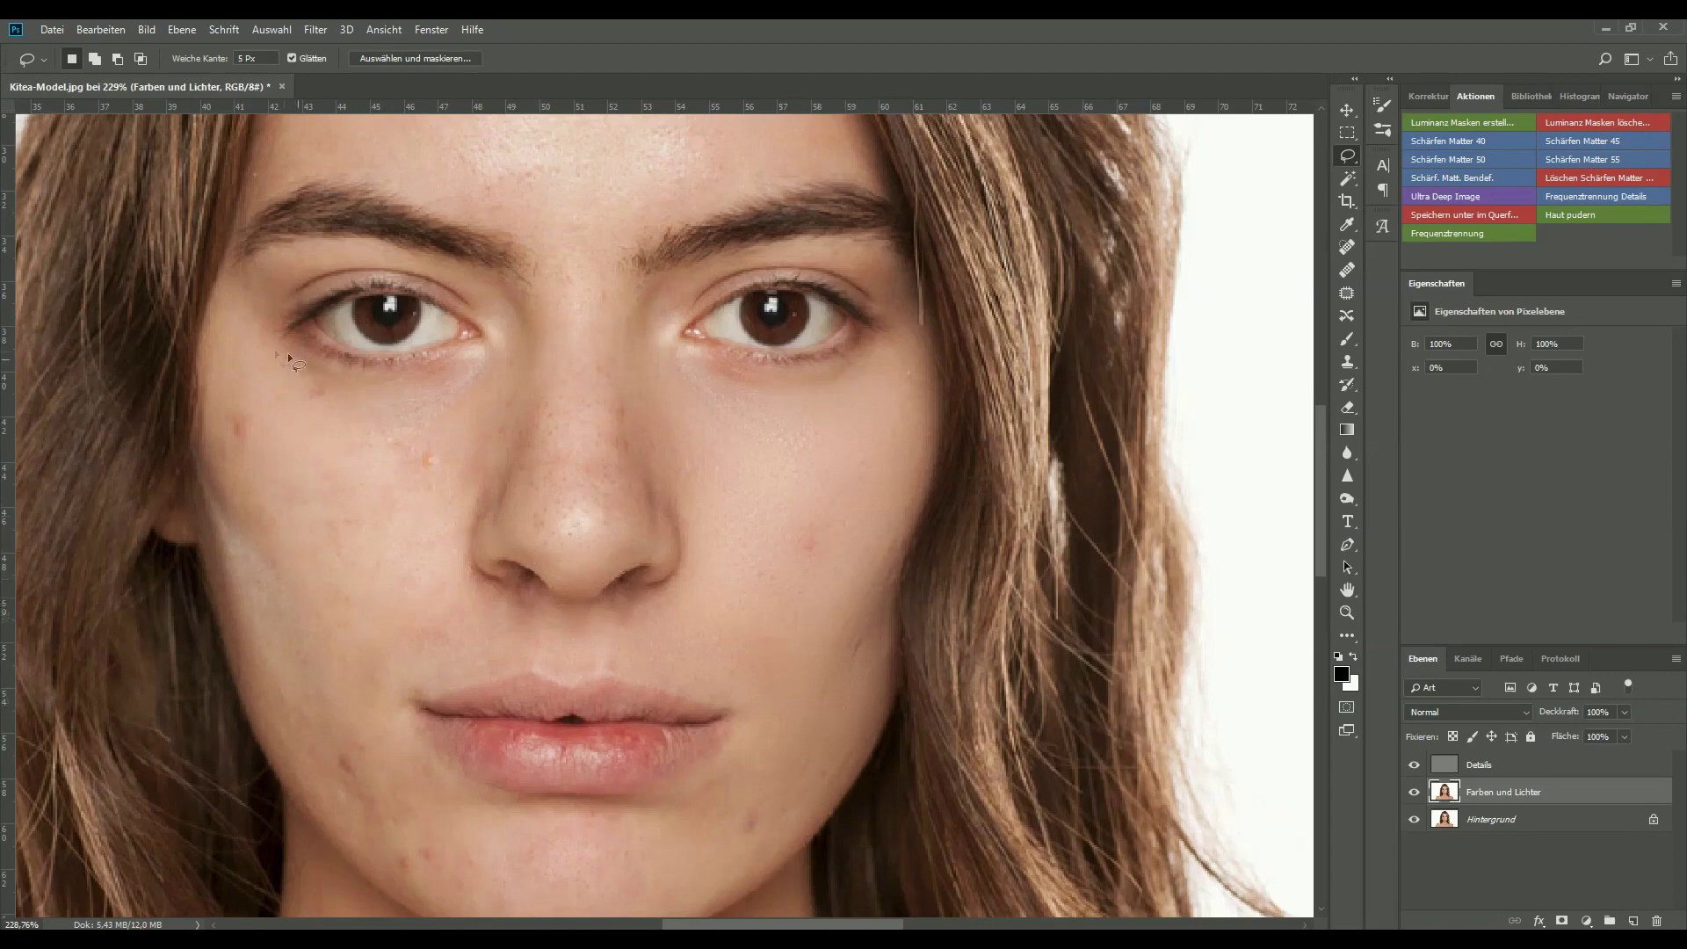
# Lasso the left-hand cheek from below the eye to the jaw and reapply the last Gaussian Blur to it
pyautogui.moveTo(247, 314)
pyautogui.mouseDown()
pyautogui.moveTo(323, 378)
pyautogui.moveTo(518, 374)
pyautogui.moveTo(533, 411)
pyautogui.moveTo(464, 527)
pyautogui.moveTo(455, 582)
pyautogui.moveTo(511, 602)
pyautogui.moveTo(525, 634)
pyautogui.moveTo(515, 659)
pyautogui.moveTo(434, 676)
pyautogui.moveTo(407, 703)
pyautogui.moveTo(423, 846)
pyautogui.moveTo(396, 877)
pyautogui.mouseUp()
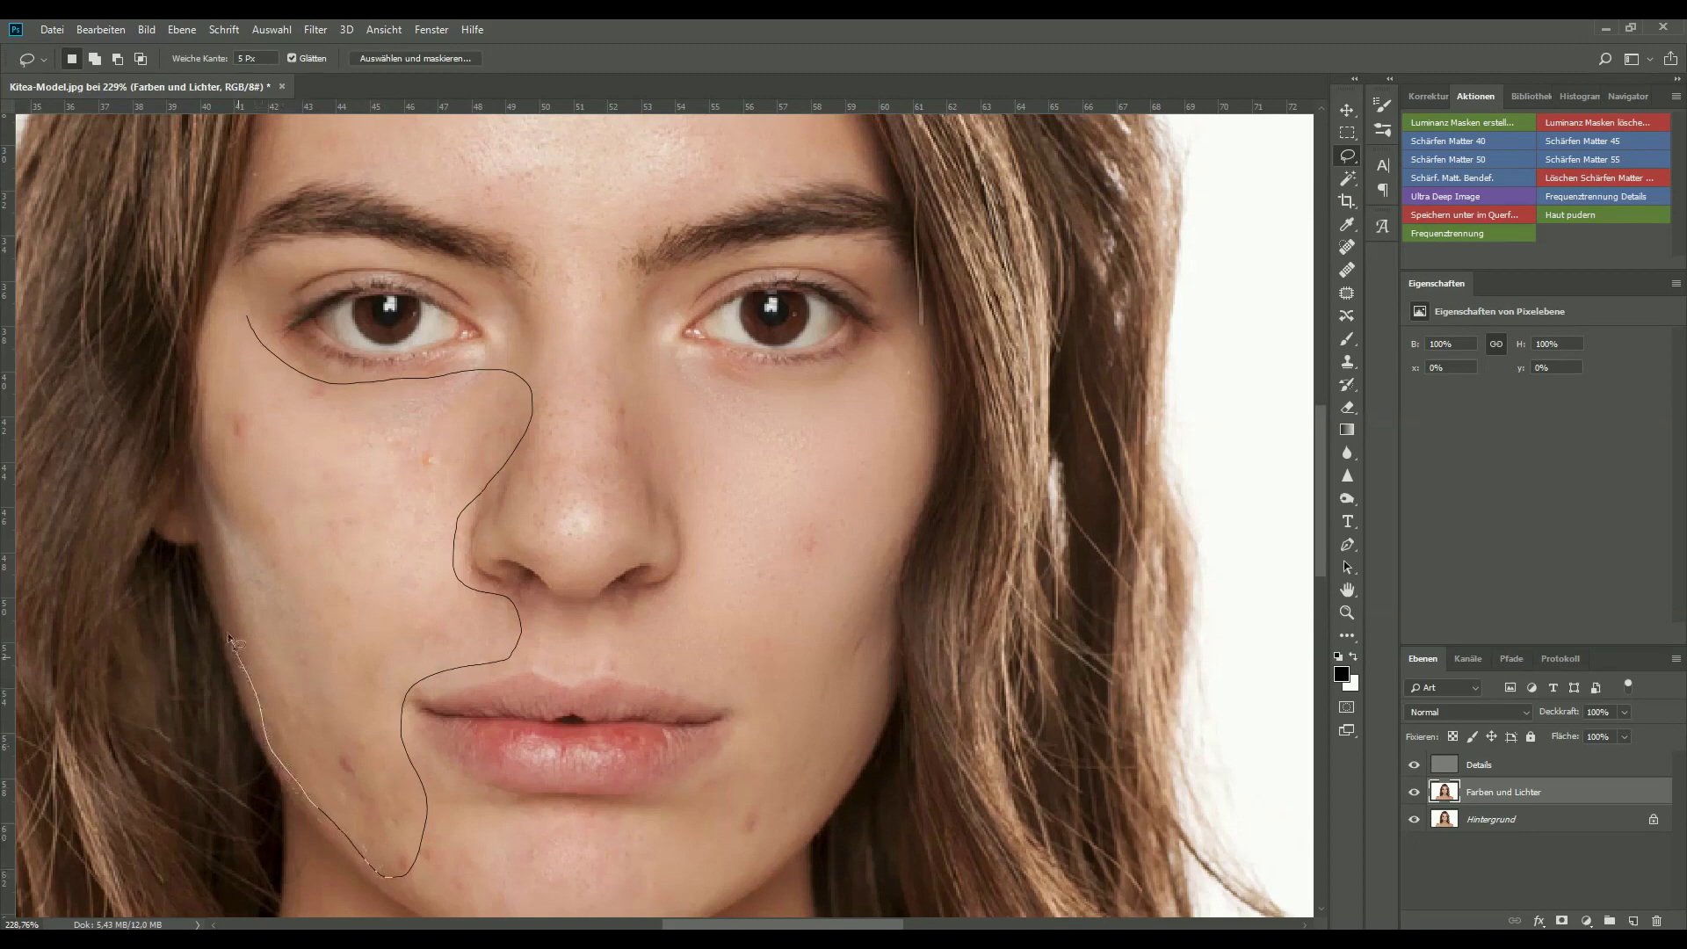
pyautogui.moveTo(209, 542)
pyautogui.mouseDown()
pyautogui.moveTo(211, 331)
pyautogui.moveTo(239, 322)
pyautogui.mouseUp()
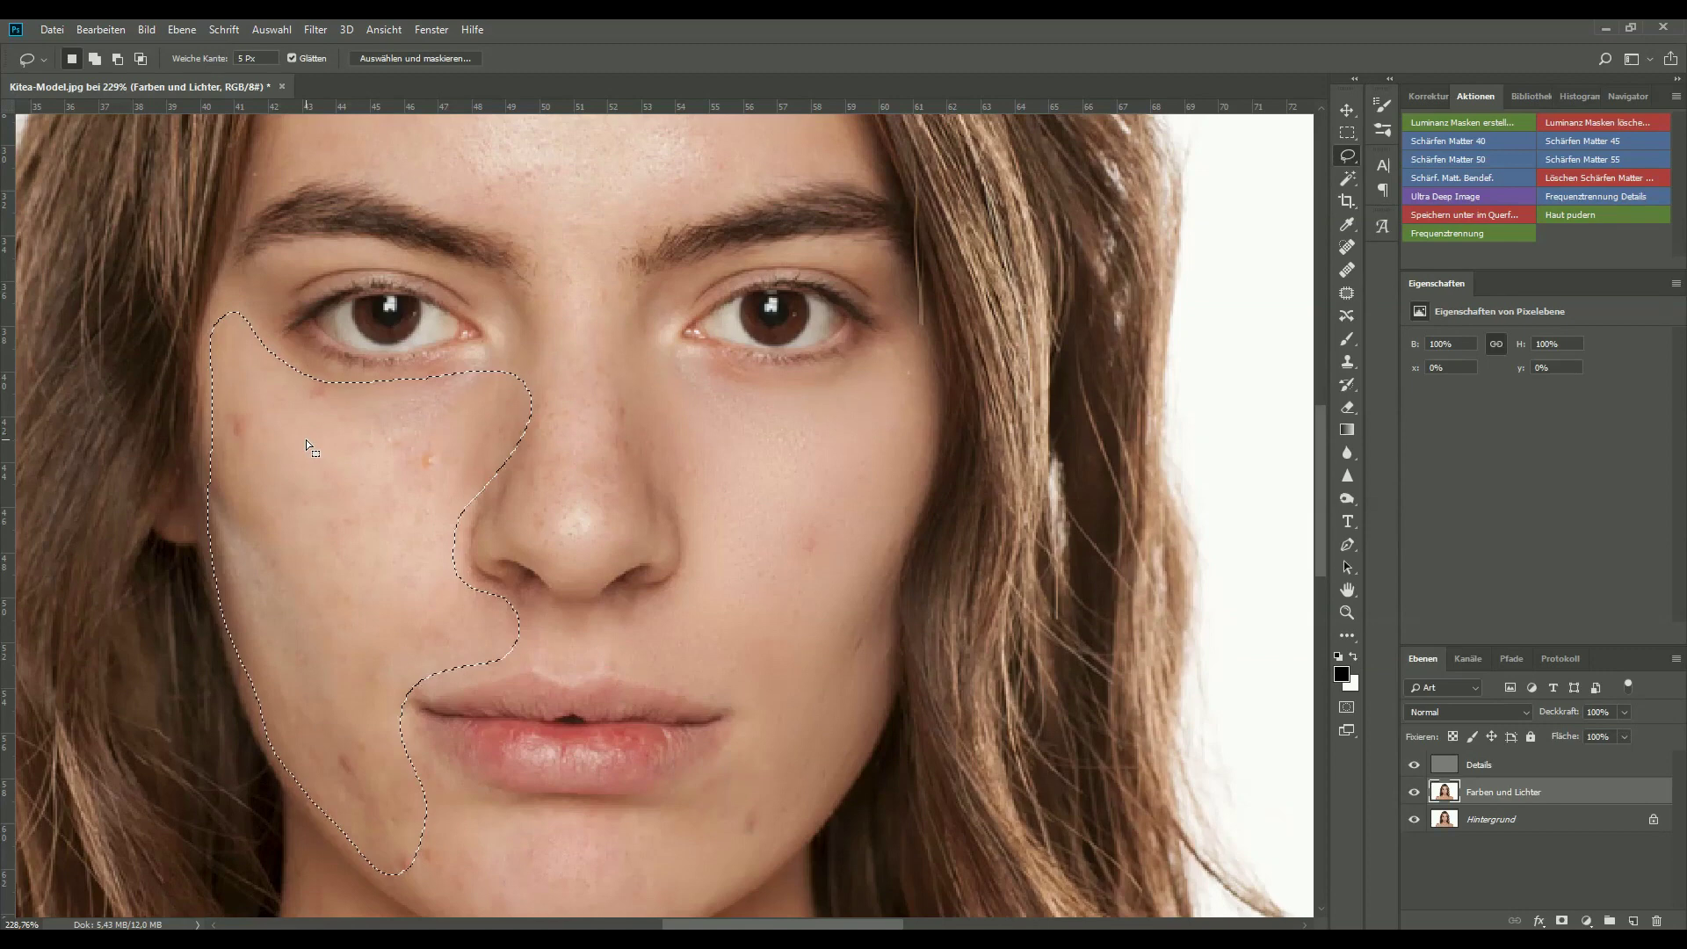
pyautogui.click(321, 30)
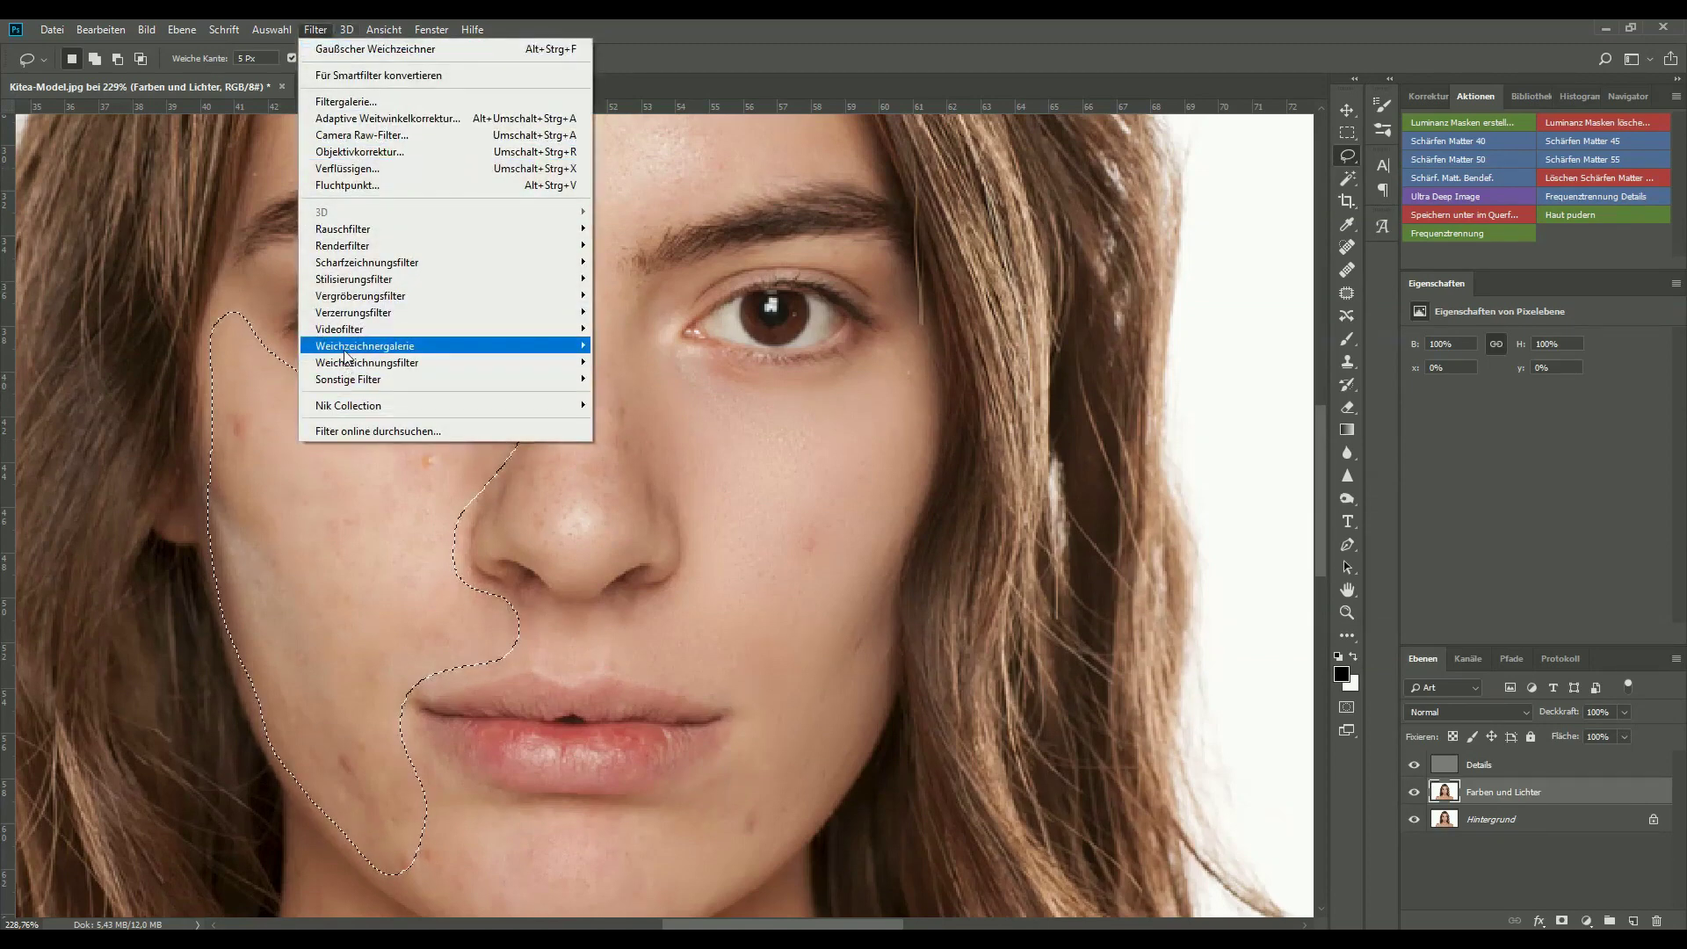
pyautogui.moveTo(344, 364)
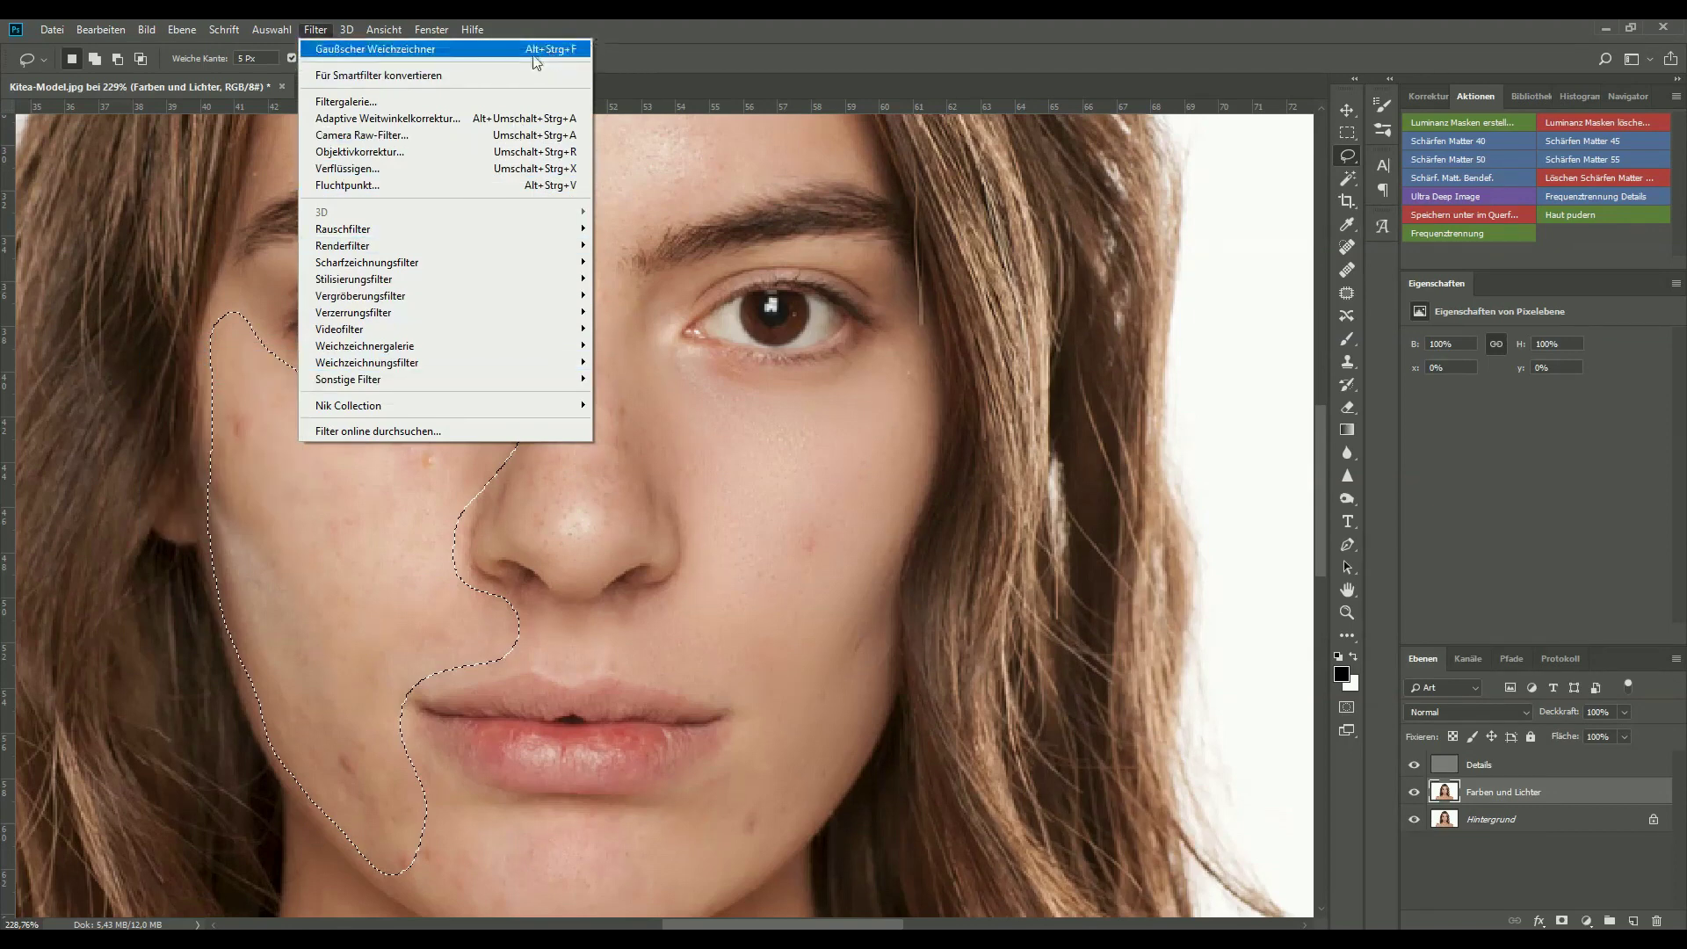
pyautogui.click(459, 51)
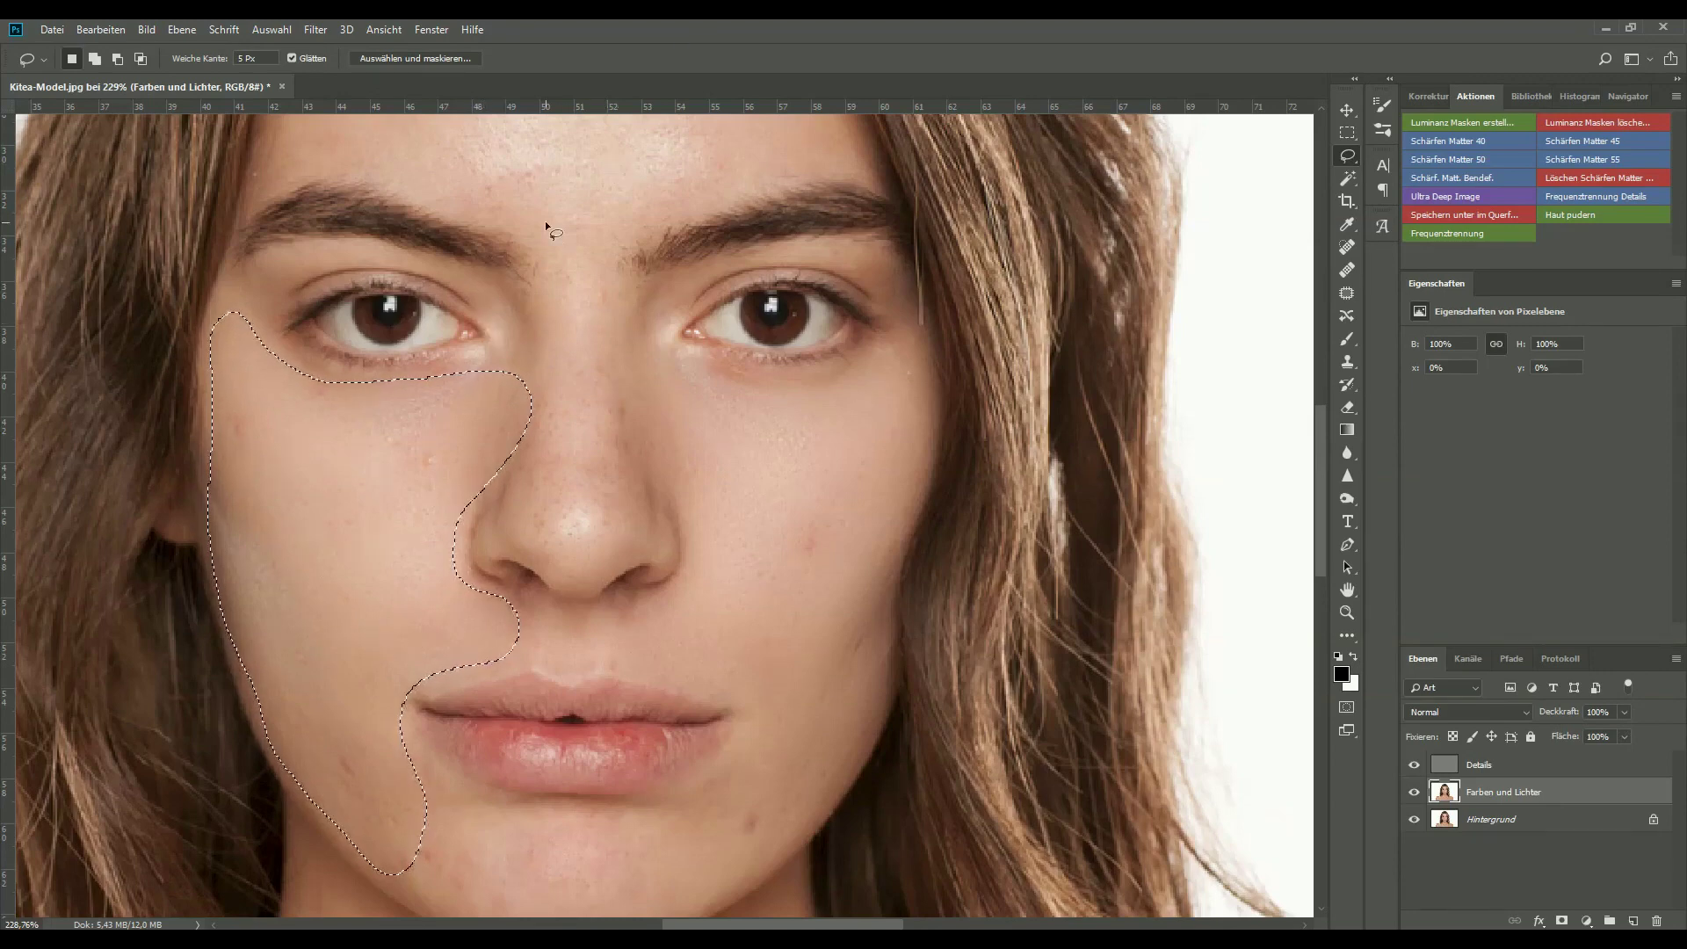
# Lasso the bridge of the nose and the chin area below the lips one after the other, repeating the last Gaussian Blur on each
pyautogui.moveTo(546, 281)
pyautogui.mouseDown()
pyautogui.moveTo(632, 452)
pyautogui.moveTo(627, 494)
pyautogui.moveTo(584, 549)
pyautogui.moveTo(541, 535)
pyautogui.mouseUp()
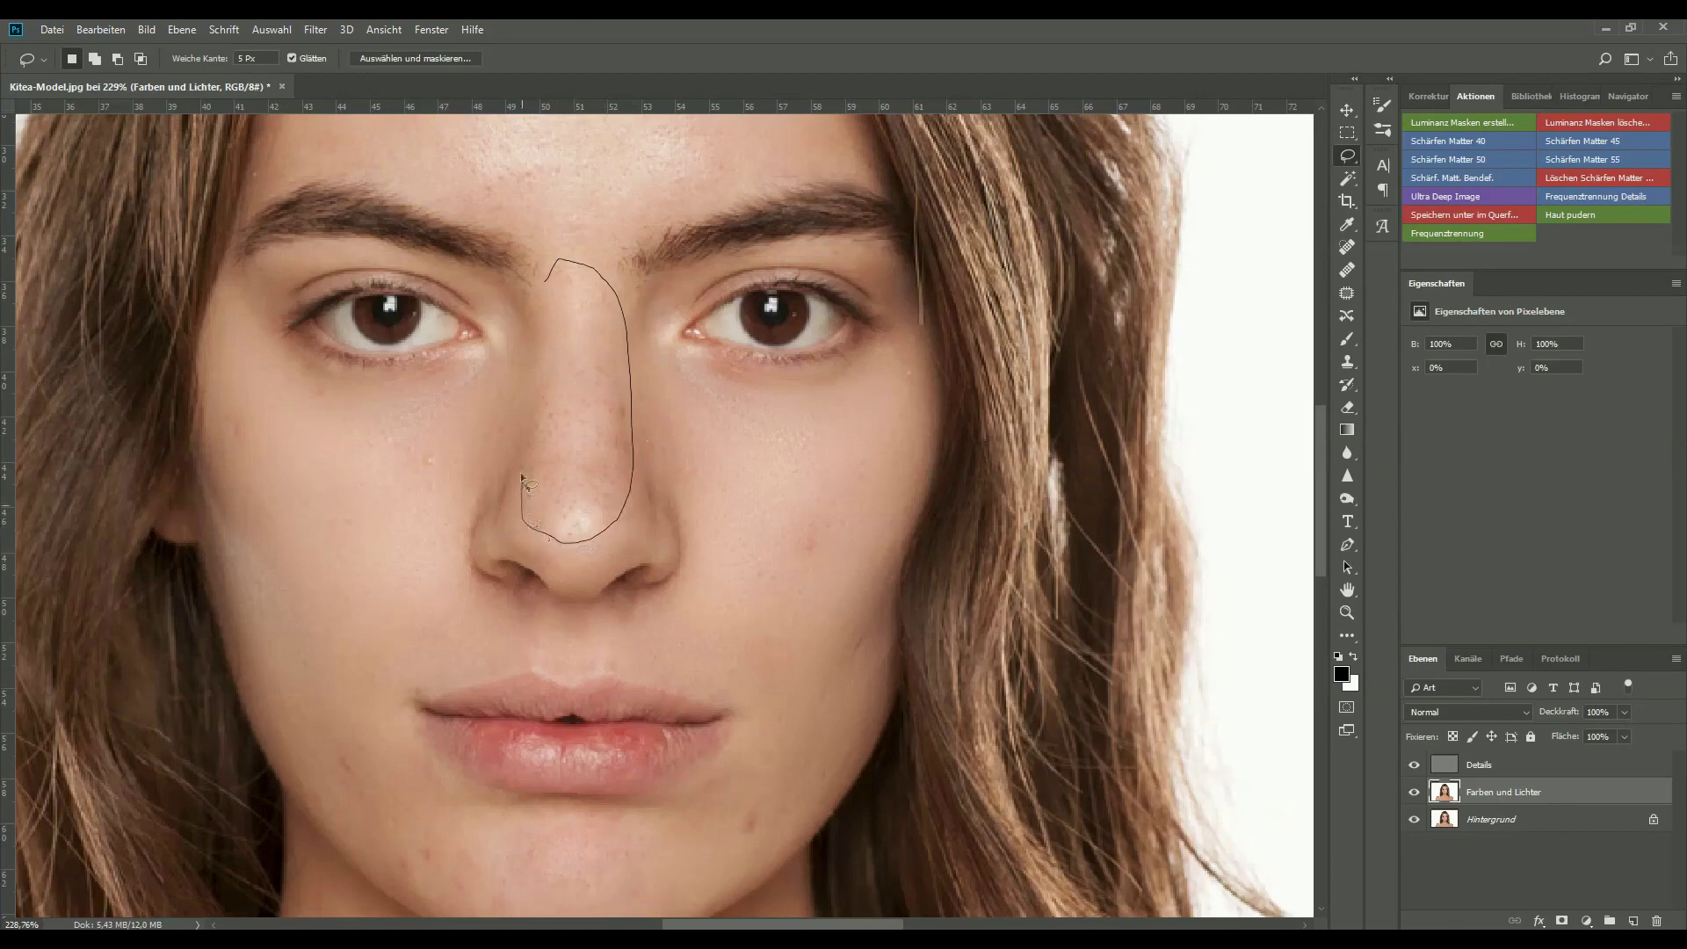
pyautogui.moveTo(532, 290); pyautogui.dragTo(531, 293)
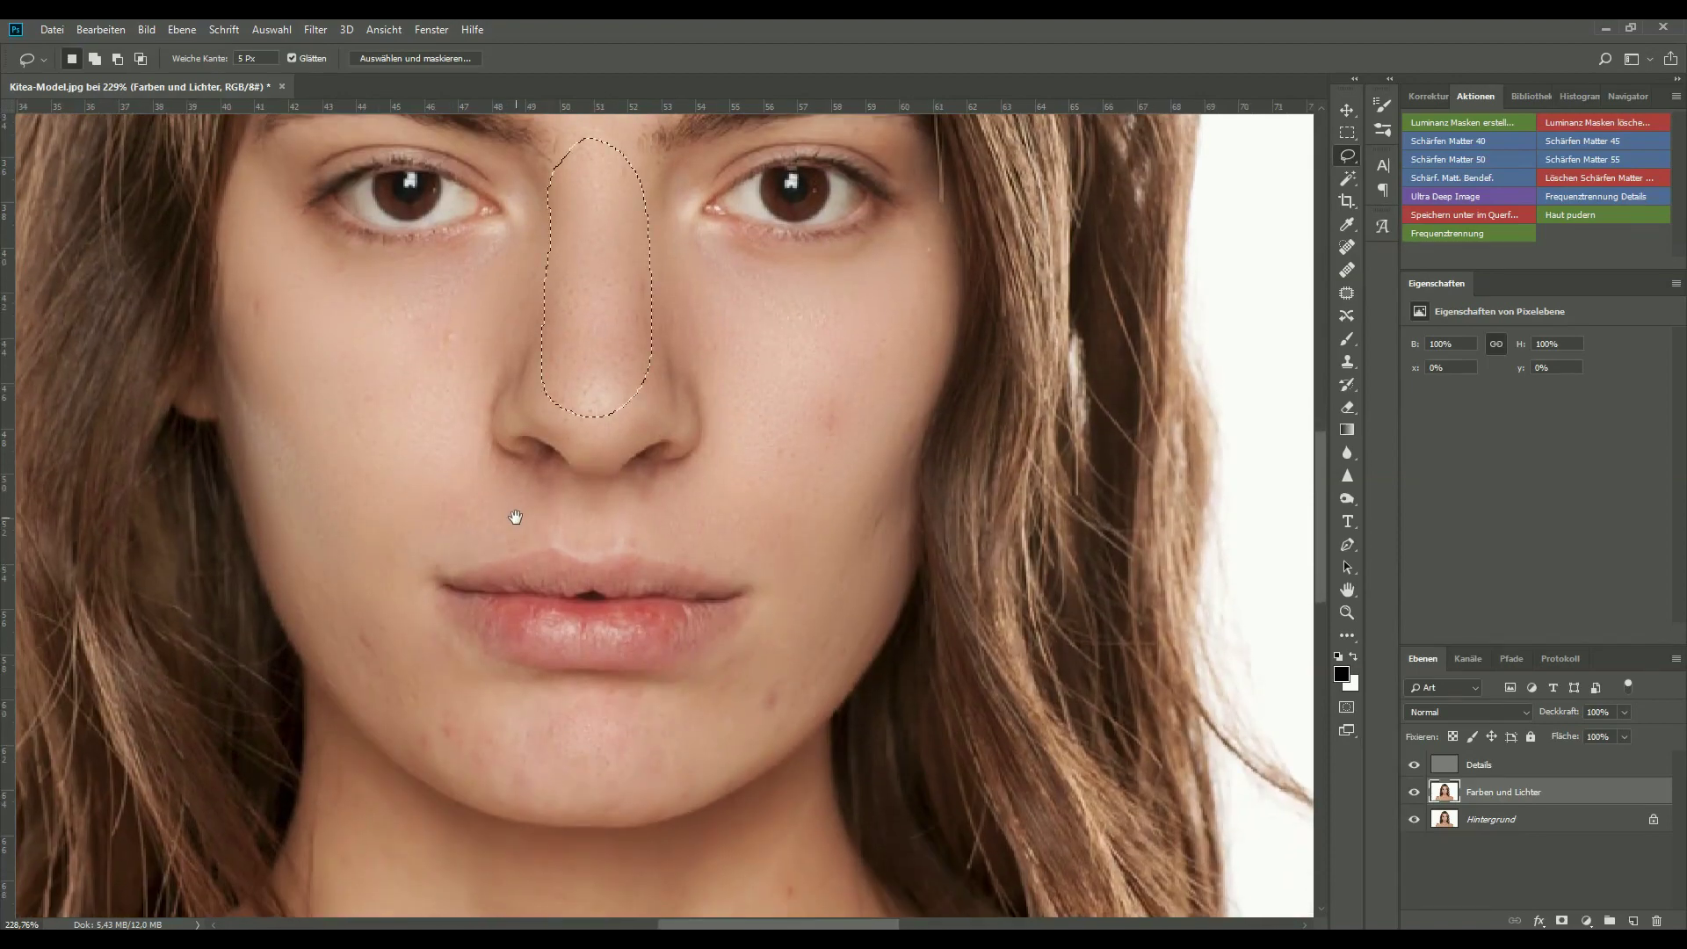
pyautogui.moveTo(365, 621); pyautogui.dragTo(484, 678)
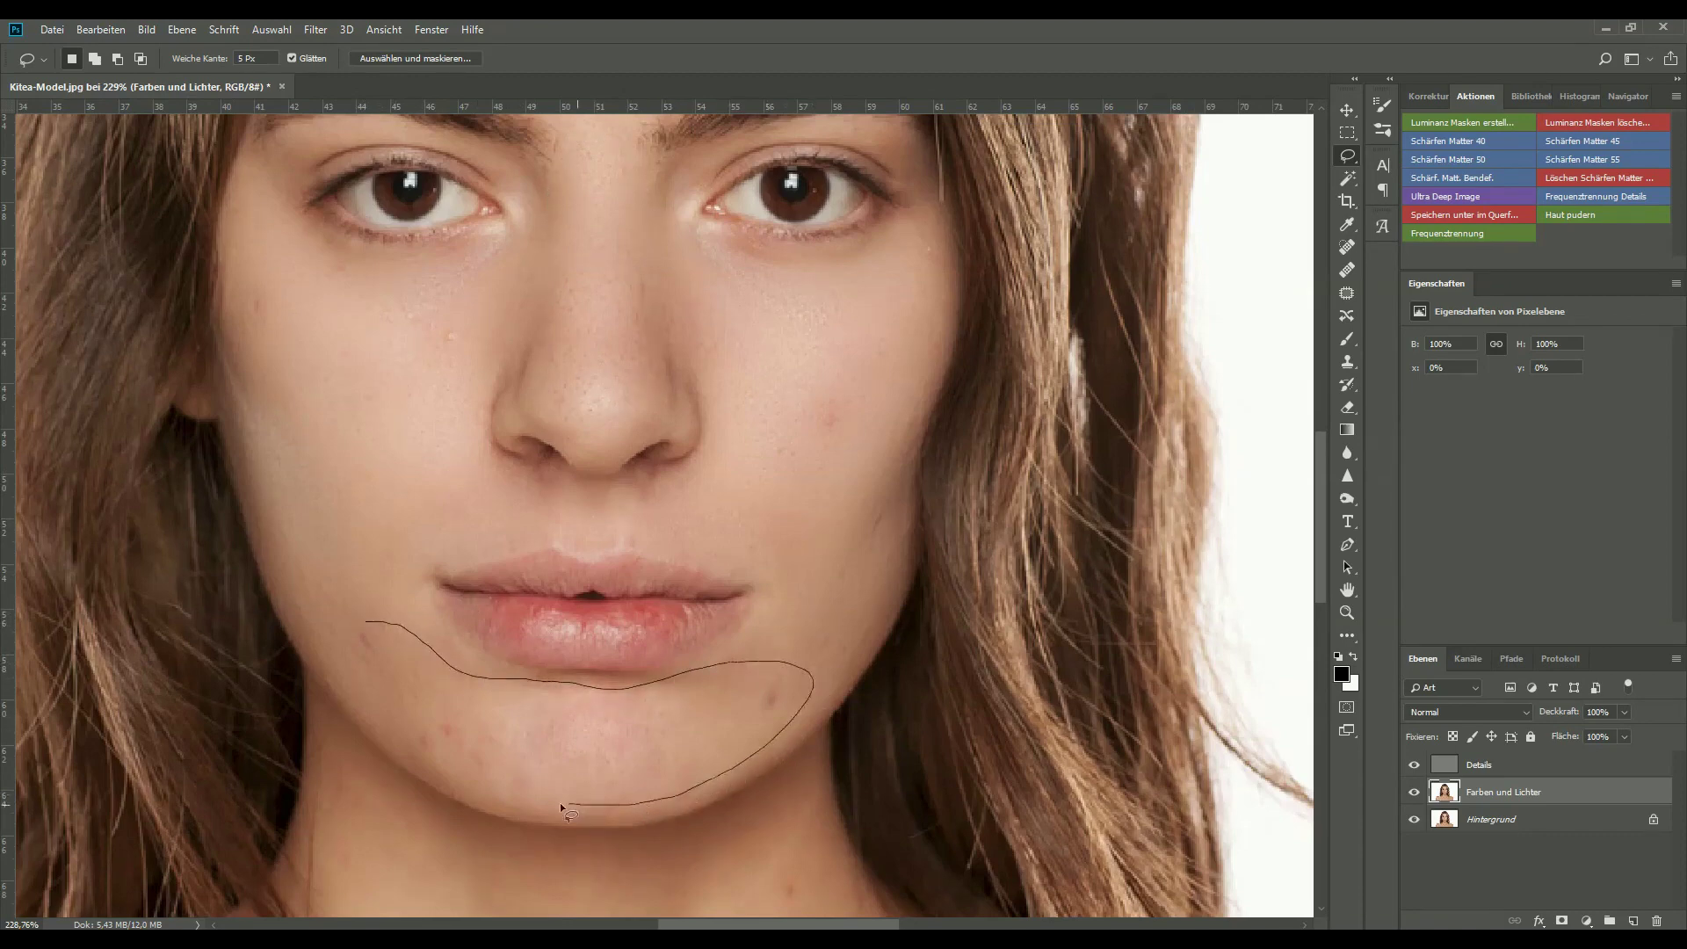
pyautogui.moveTo(455, 801); pyautogui.dragTo(381, 738)
pyautogui.moveTo(334, 673)
pyautogui.mouseDown()
pyautogui.moveTo(374, 603)
pyautogui.moveTo(453, 657)
pyautogui.mouseUp()
pyautogui.moveTo(618, 686); pyautogui.dragTo(327, 674)
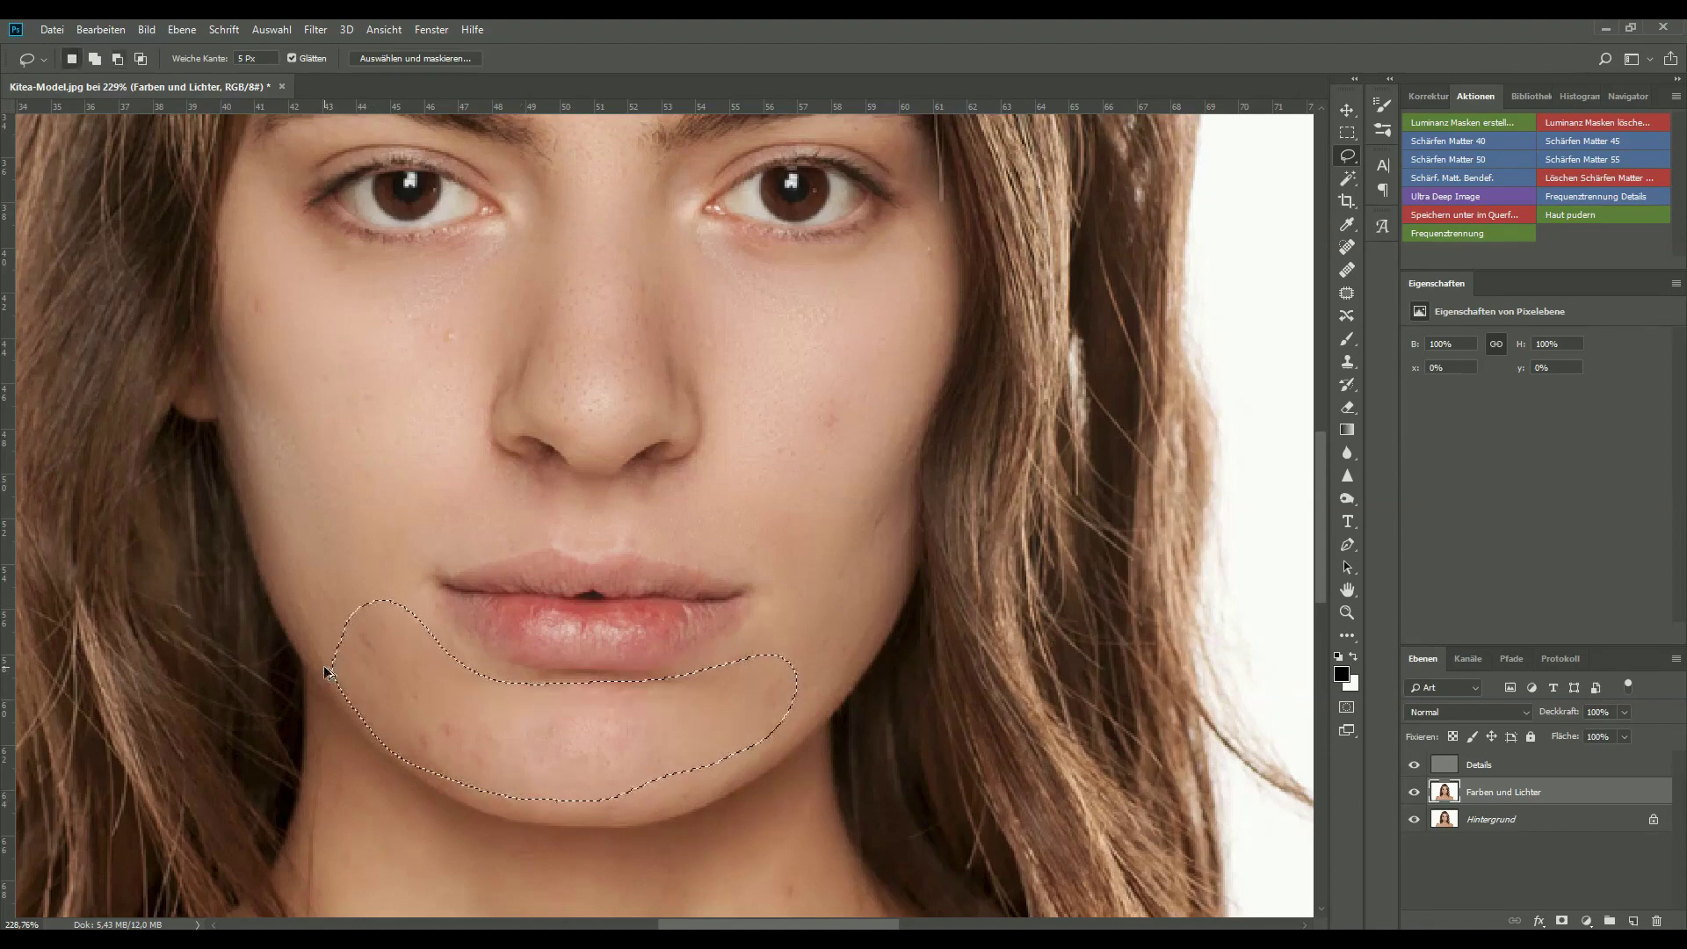
# Lasso the forehead between hairline and eyebrows, repeat the last Gaussian Blur on it, and deselect
pyautogui.moveTo(572, 369); pyautogui.dragTo(620, 793)
pyautogui.moveTo(332, 466); pyautogui.dragTo(383, 267)
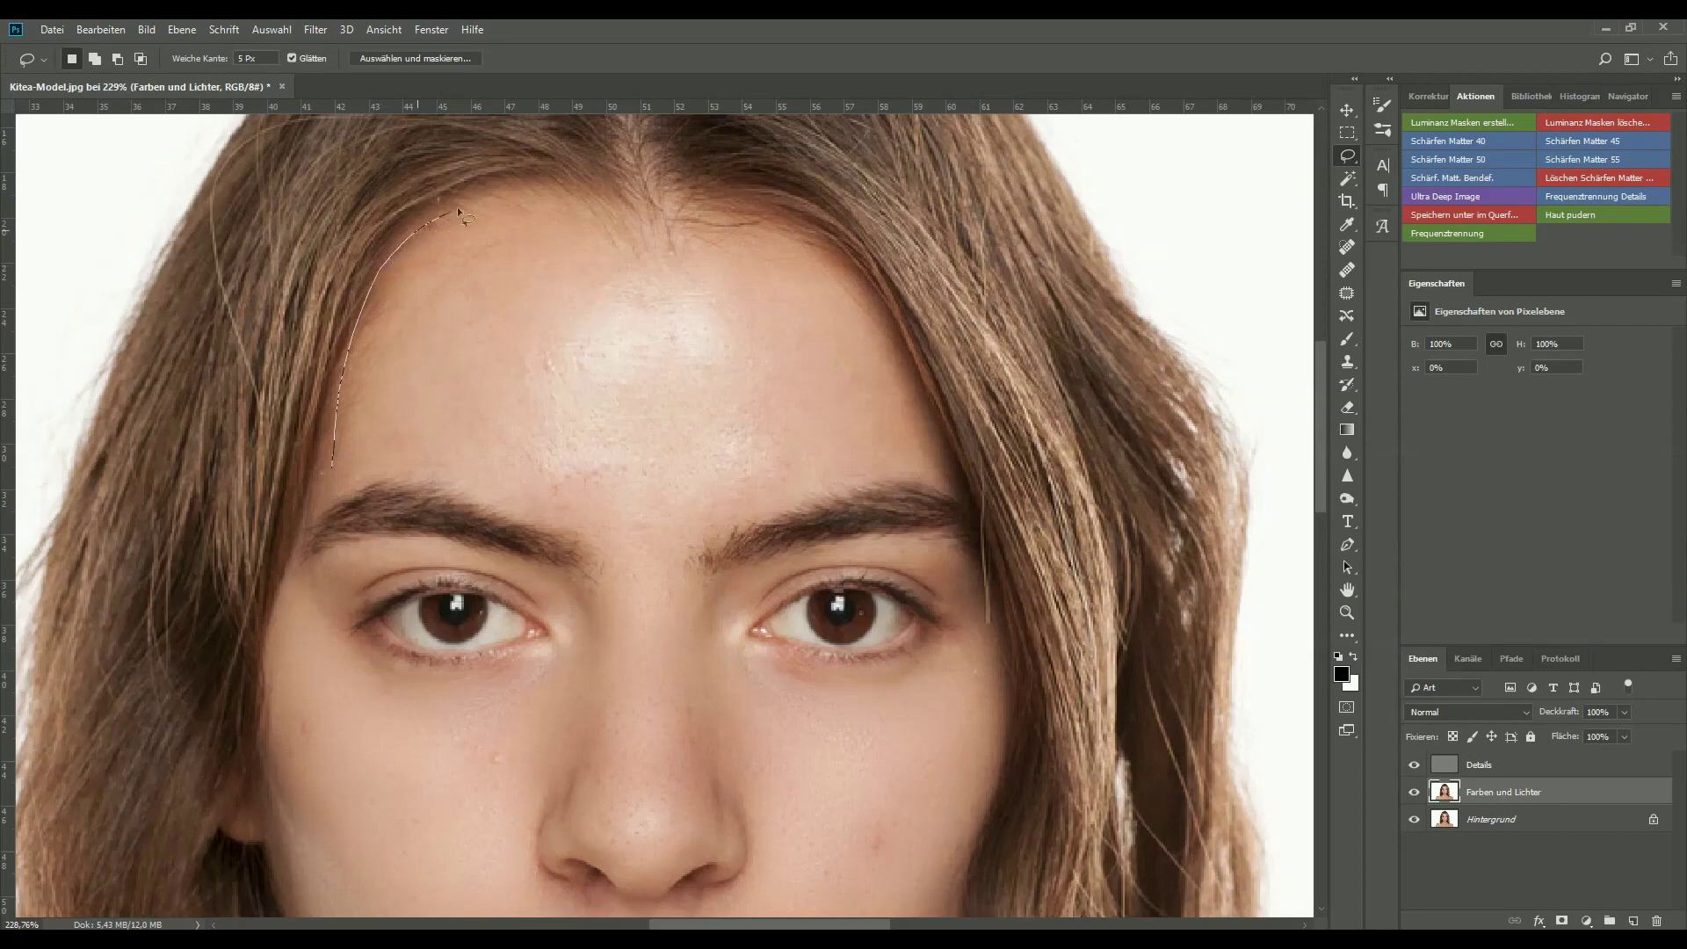
pyautogui.moveTo(624, 242); pyautogui.dragTo(823, 264)
pyautogui.moveTo(898, 463); pyautogui.dragTo(727, 527)
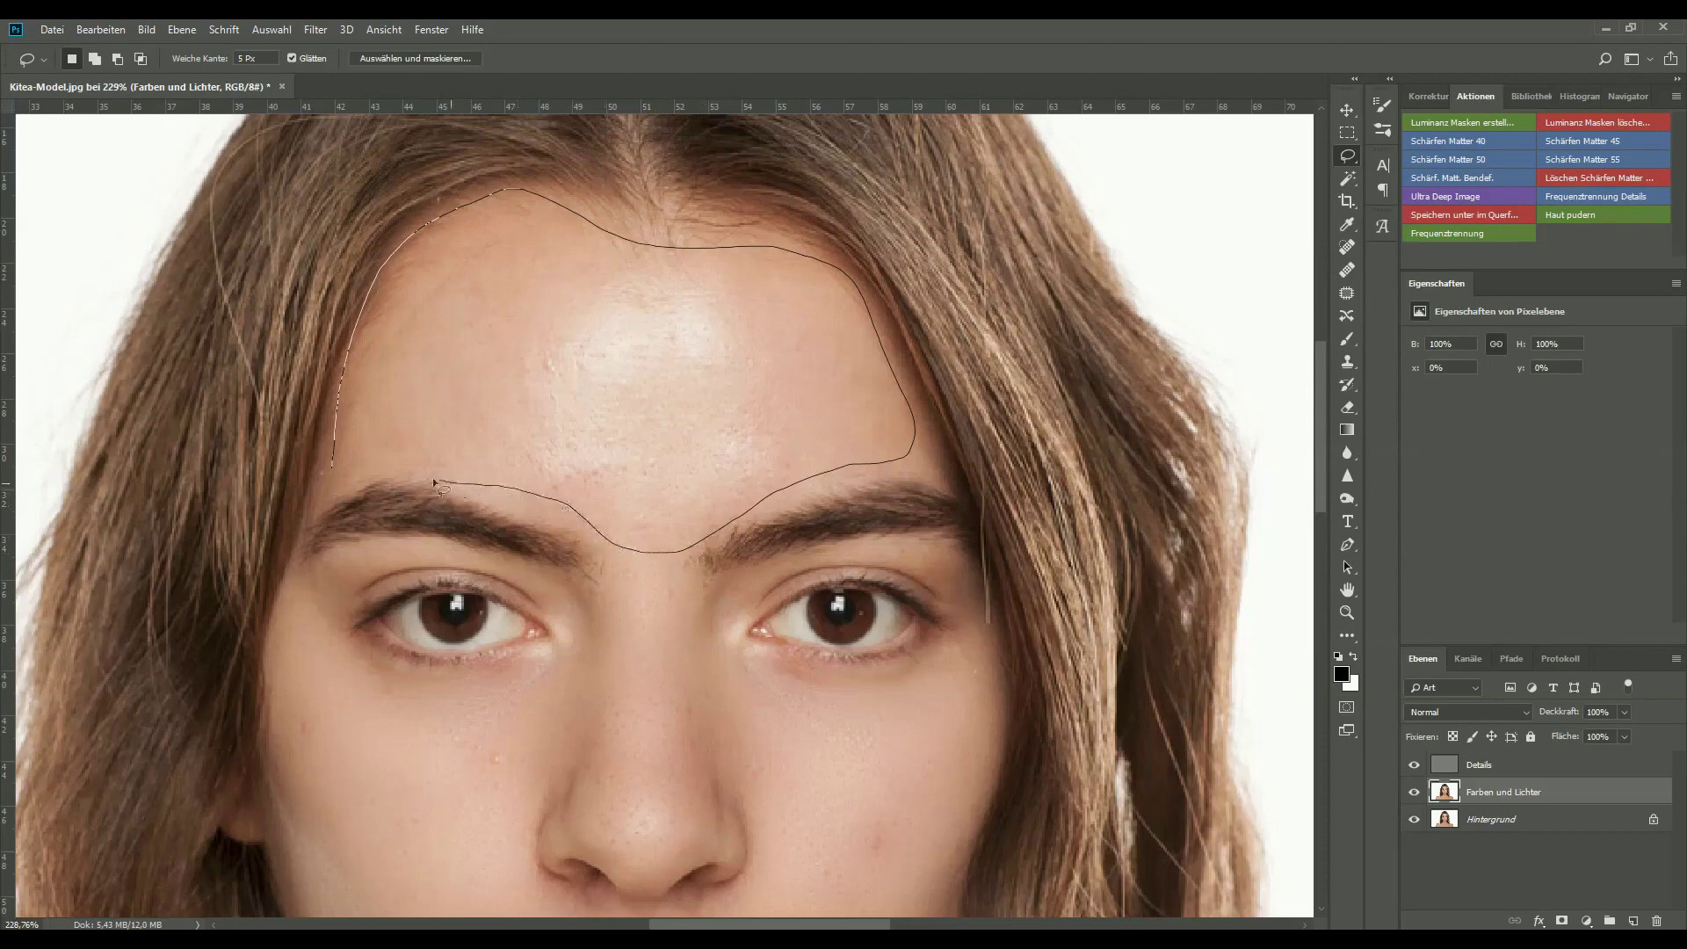
pyautogui.moveTo(360, 465); pyautogui.dragTo(355, 465)
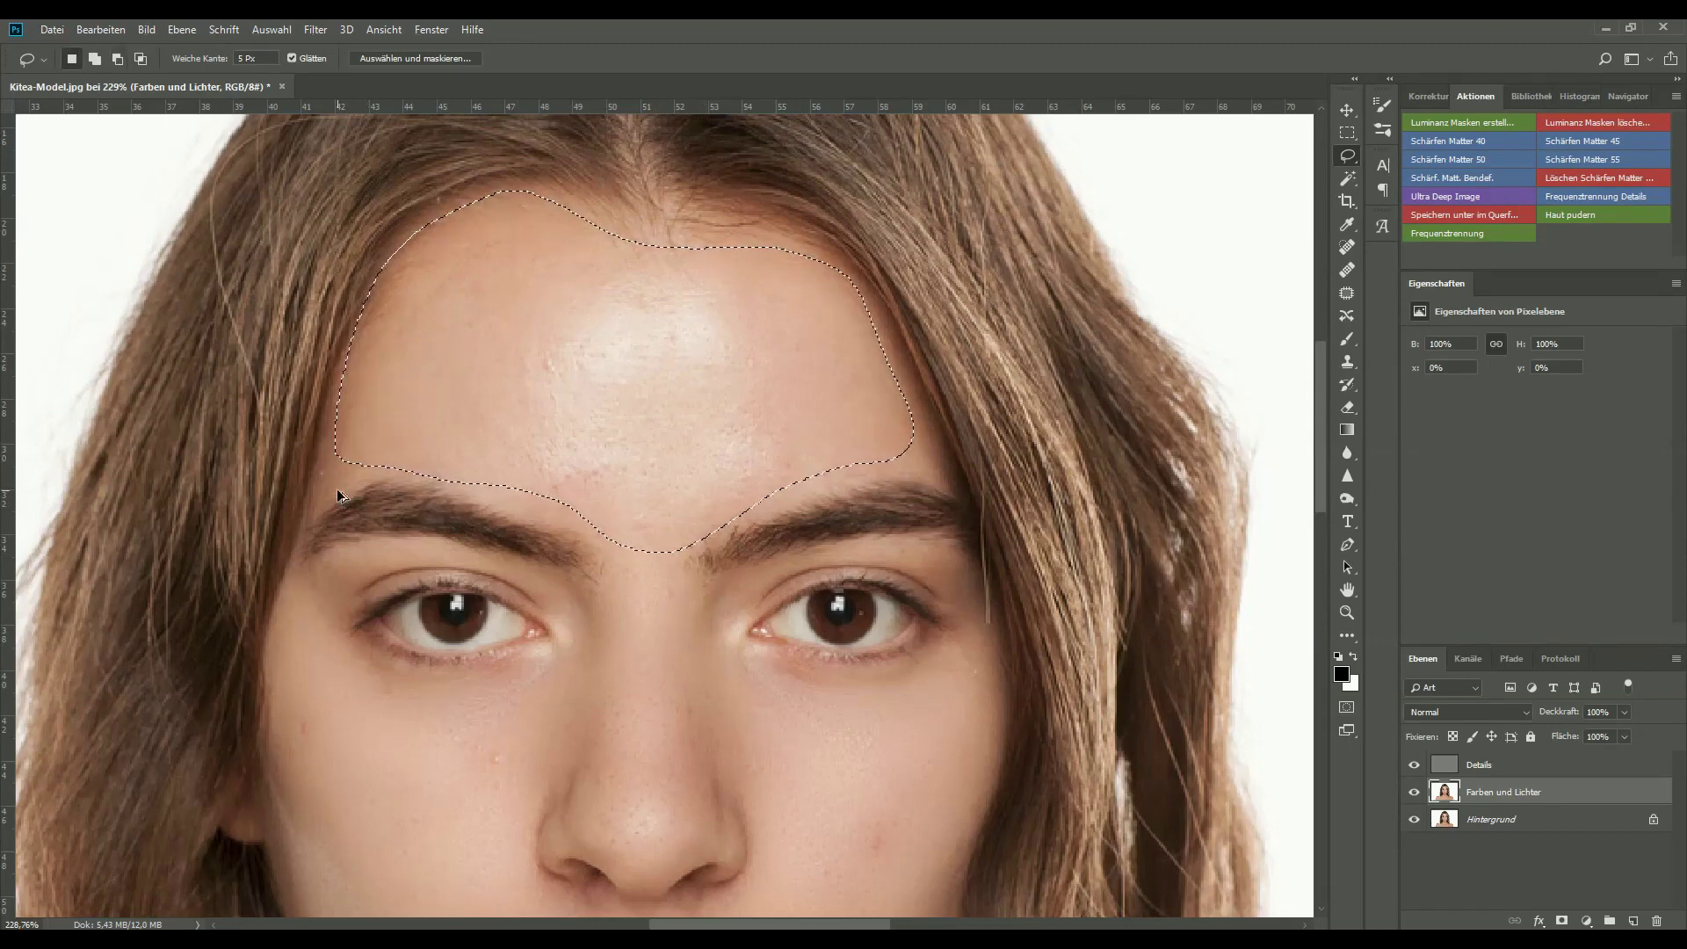
pyautogui.scroll(-4, 336, 490)
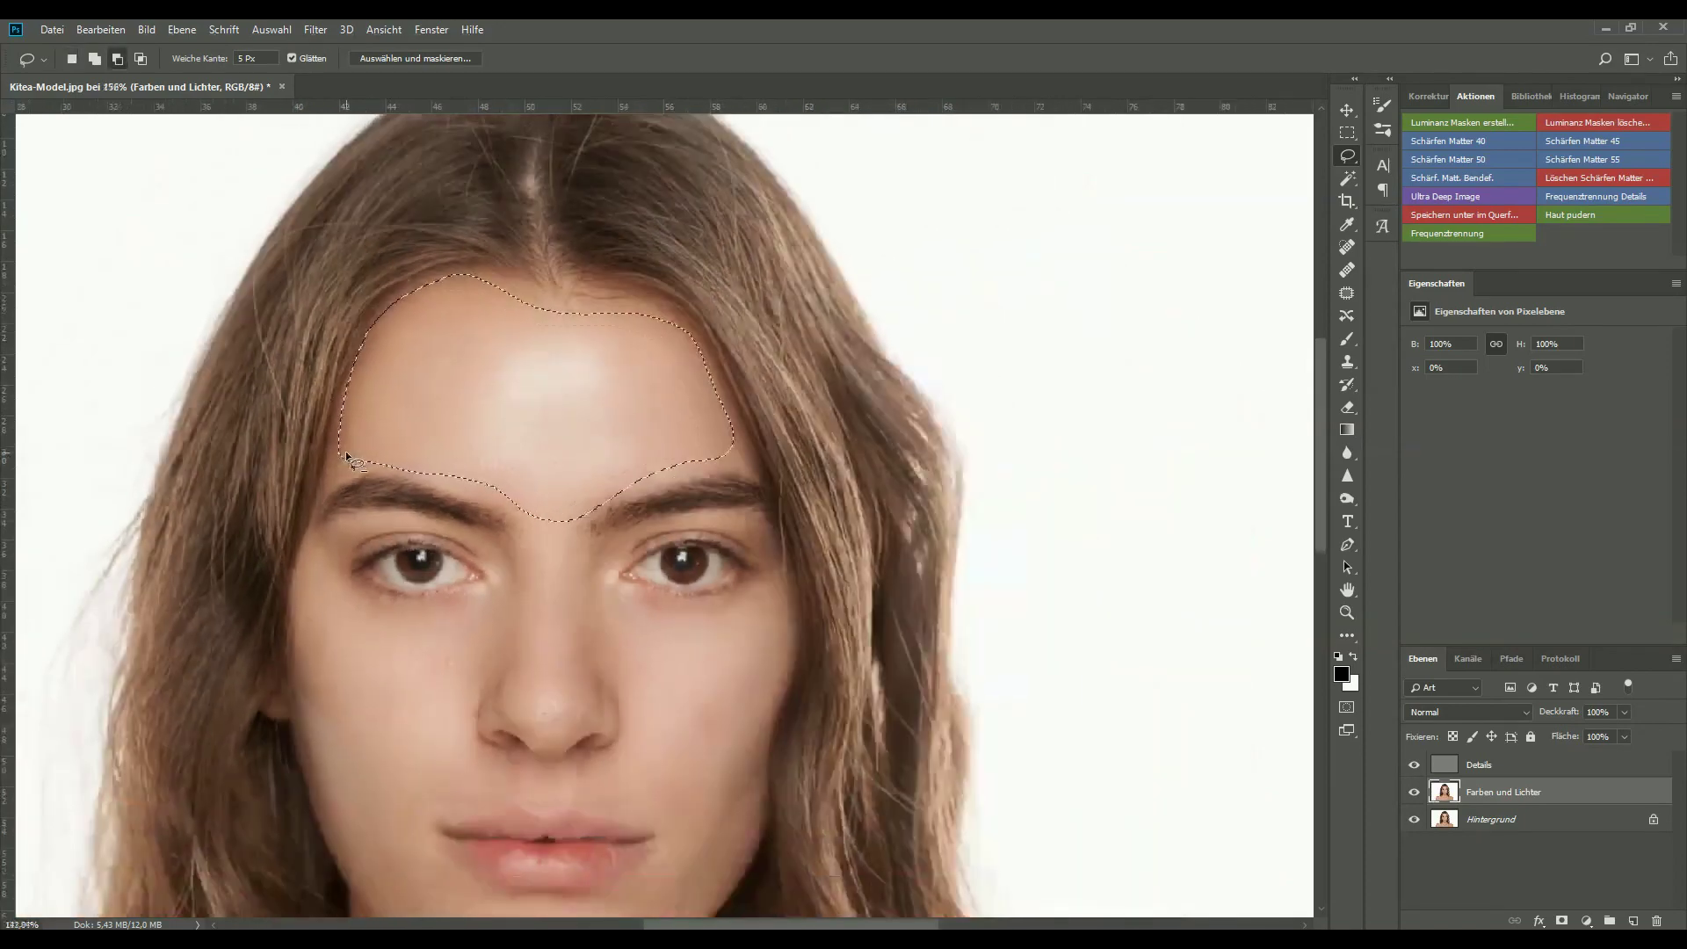
pyautogui.scroll(-3, 347, 455)
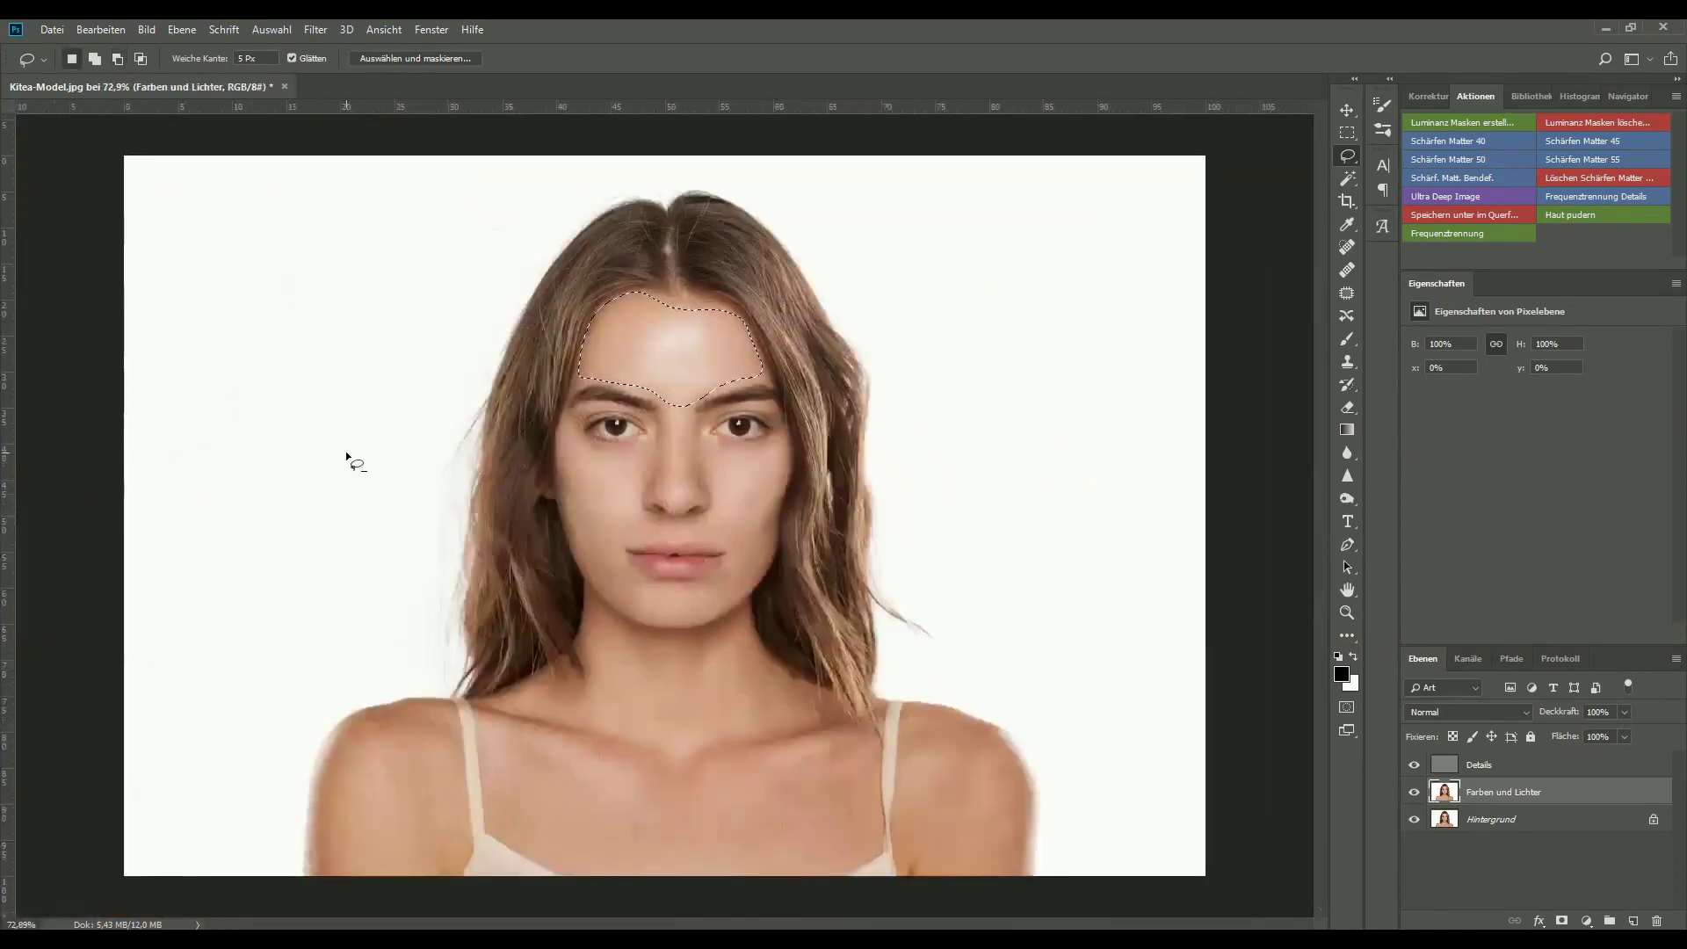
pyautogui.hotkey('ctrl', 'd')
# Compare the smoothed skin with the original by repeatedly isolating the Hintergrund layer and restoring all layers
pyautogui.keyDown('alt'); pyautogui.click(1415, 820); pyautogui.keyUp('alt')
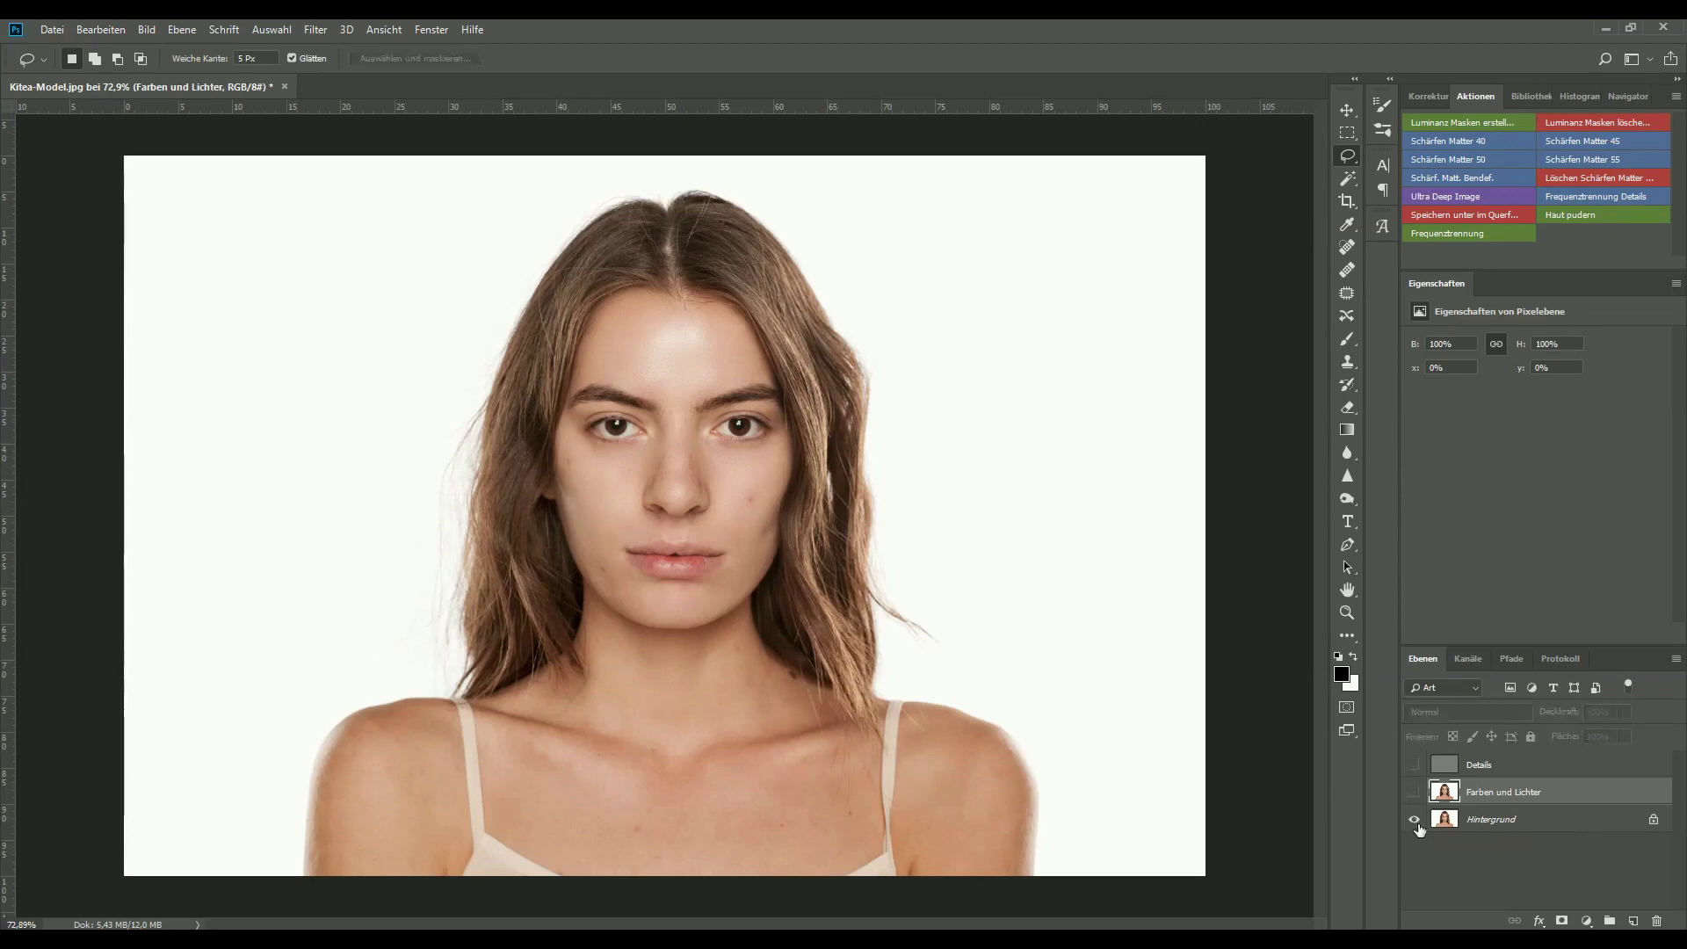
pyautogui.keyDown('alt'); pyautogui.click(1415, 821); pyautogui.keyUp('alt')
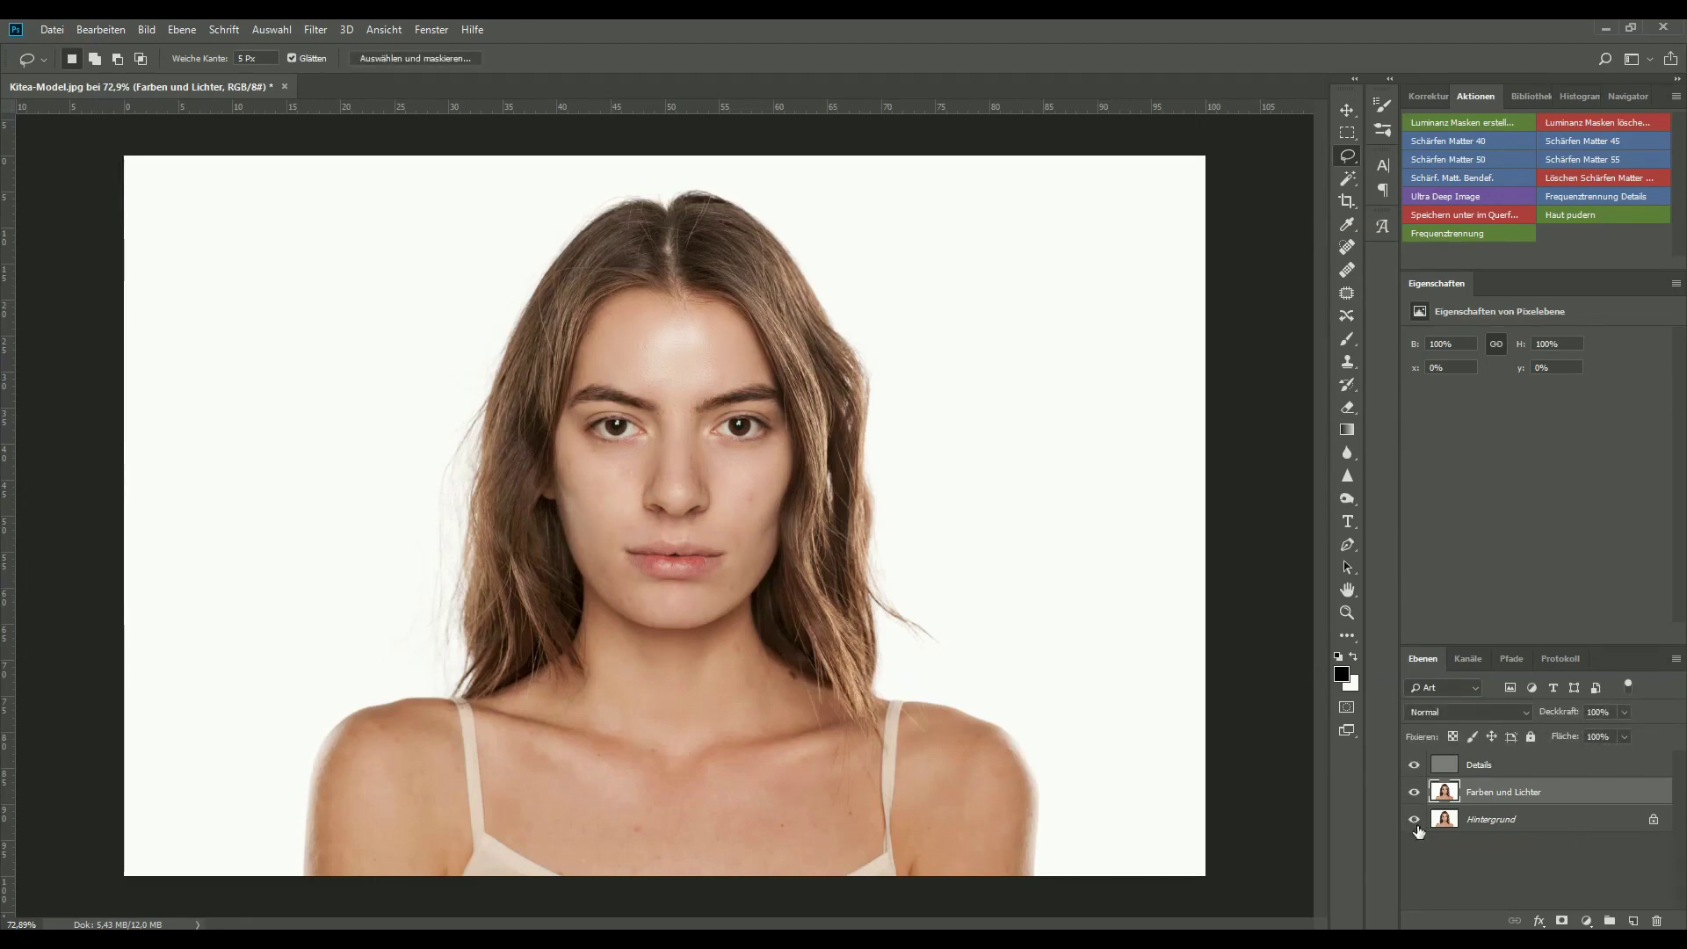
pyautogui.keyDown('alt'); pyautogui.click(1415, 820); pyautogui.keyUp('alt')
pyautogui.keyDown('alt'); pyautogui.click(1416, 821); pyautogui.keyUp('alt')
pyautogui.keyDown('alt'); pyautogui.click(1416, 821); pyautogui.keyUp('alt')
pyautogui.keyDown('alt'); pyautogui.click(1415, 821); pyautogui.keyUp('alt')
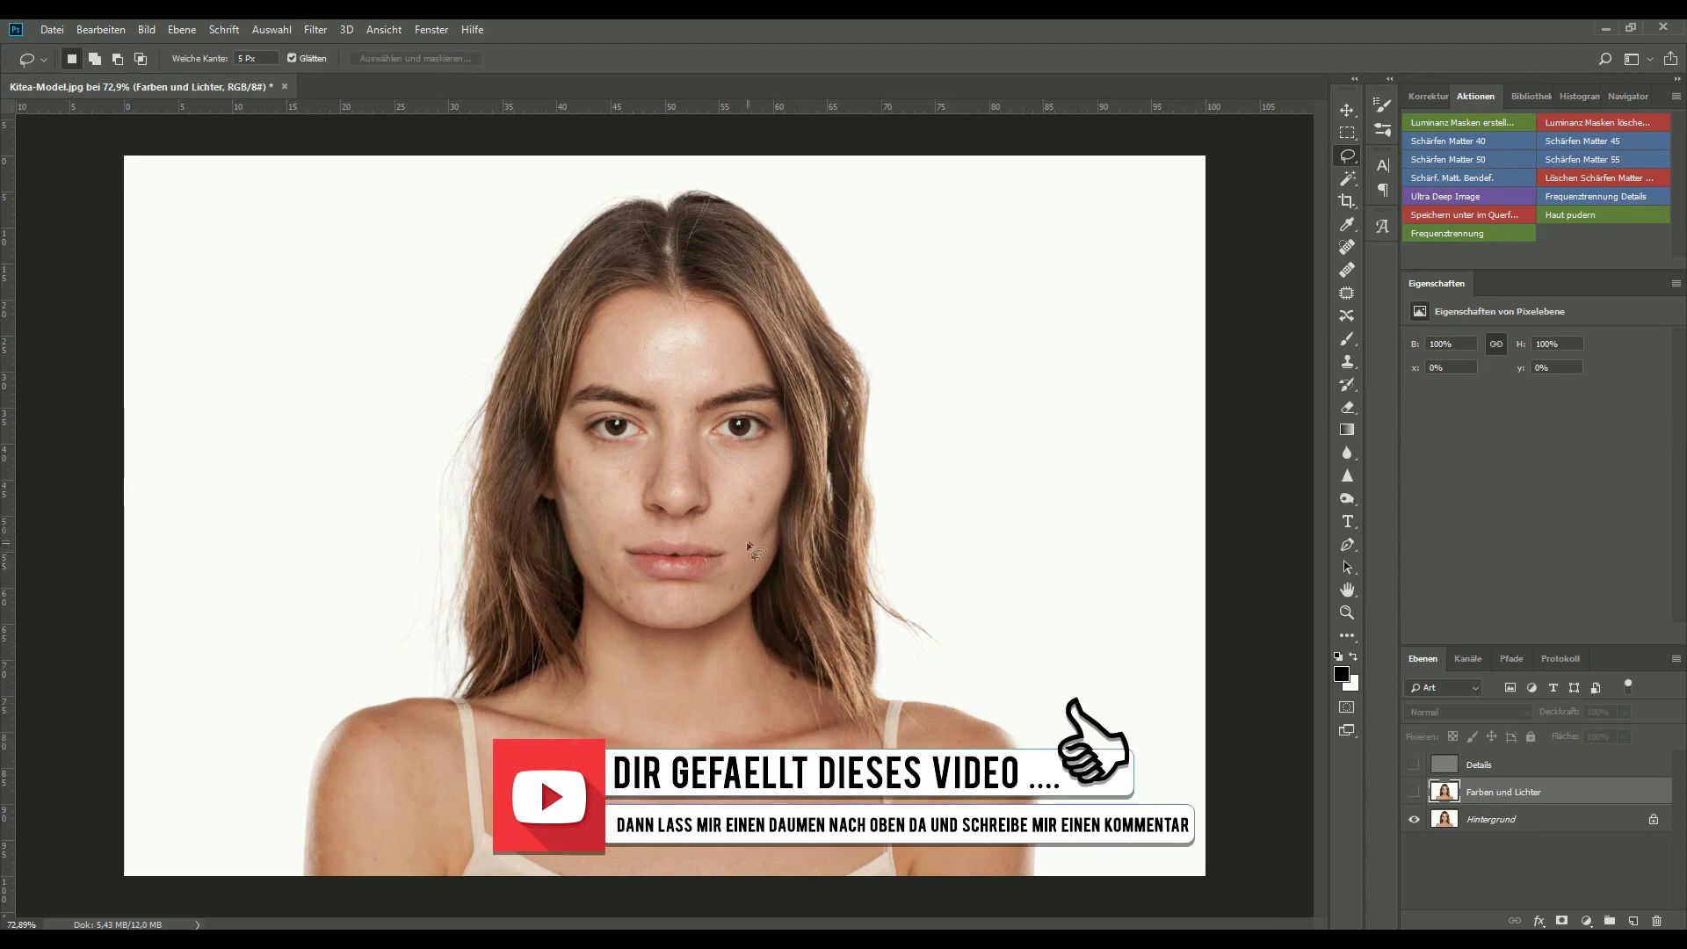
pyautogui.keyDown('alt'); pyautogui.click(1414, 822); pyautogui.keyUp('alt')
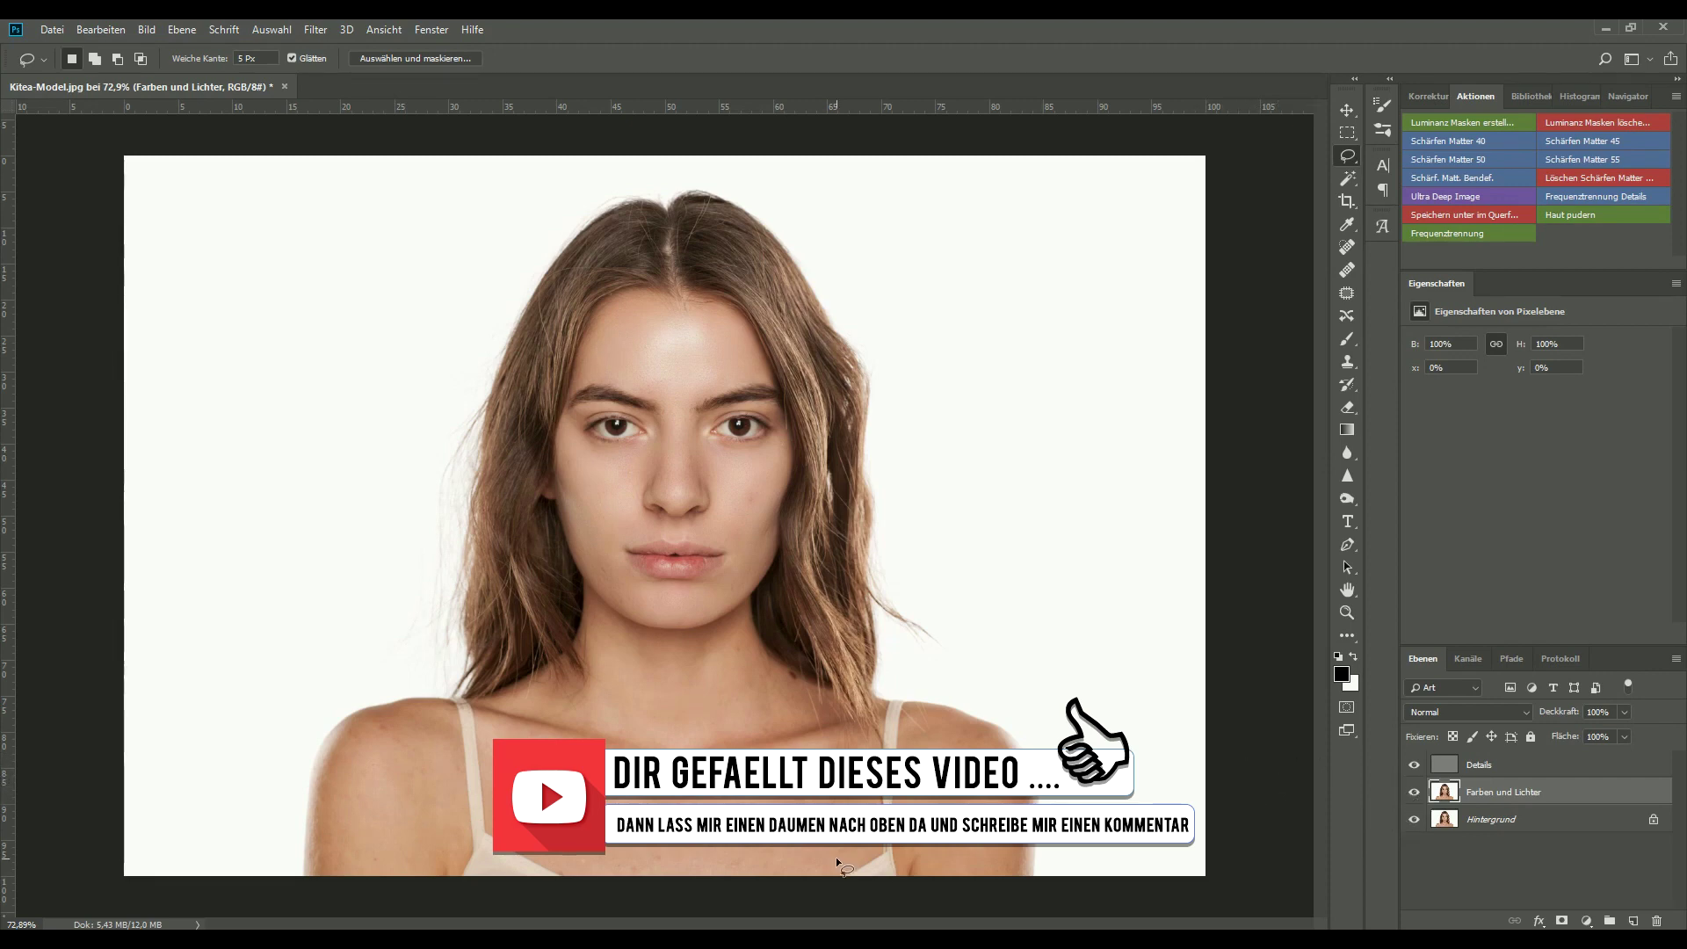
# Lasso the left-hand shoulder and the chest between the straps separately, smoothing each with the last Gaussian Blur
pyautogui.moveTo(307, 876)
pyautogui.mouseDown()
pyautogui.moveTo(336, 736)
pyautogui.moveTo(378, 708)
pyautogui.moveTo(437, 710)
pyautogui.moveTo(468, 808)
pyautogui.moveTo(431, 914)
pyautogui.mouseUp()
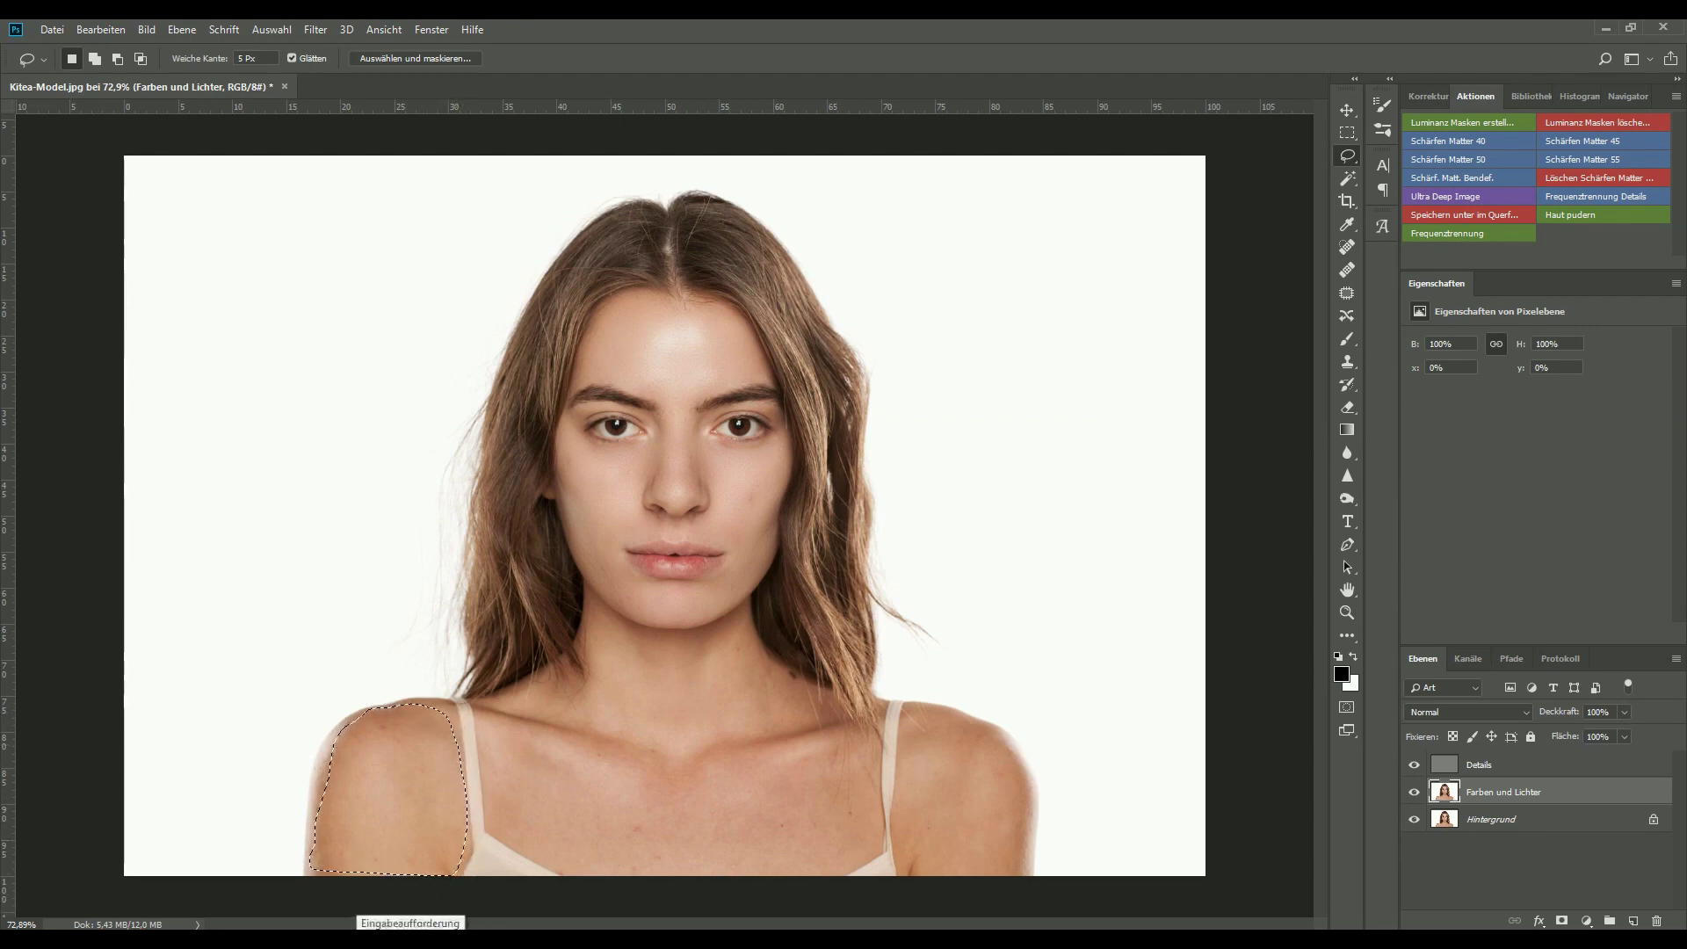
pyautogui.hotkey('ctrl', 'd')
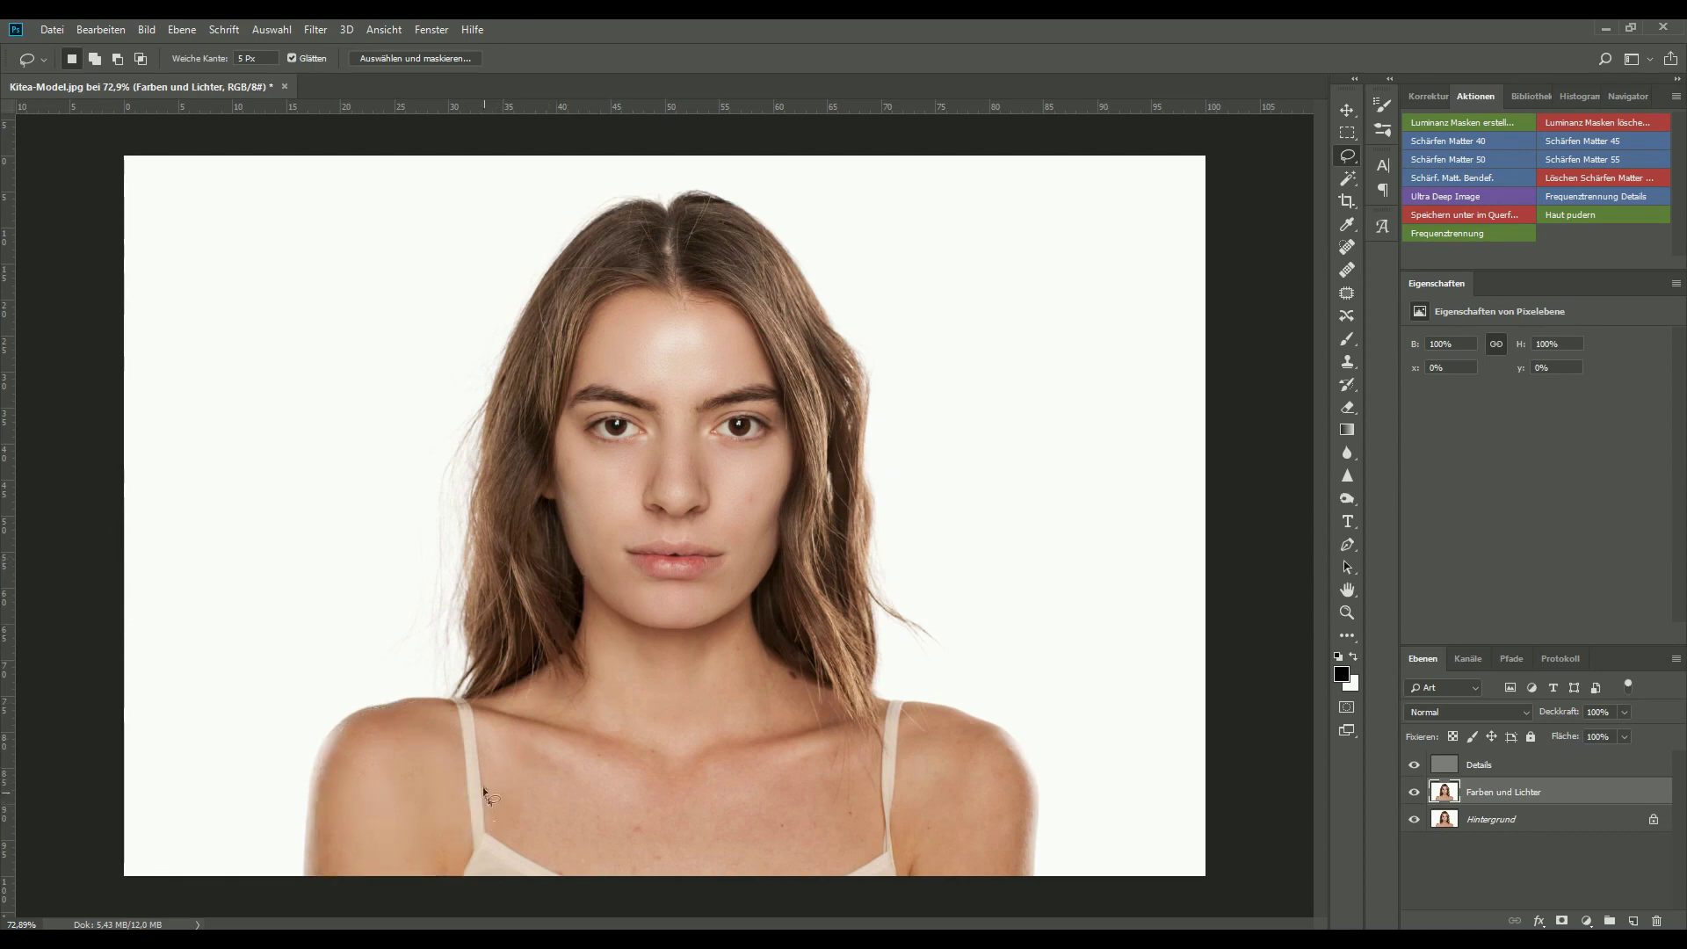
pyautogui.moveTo(521, 734); pyautogui.dragTo(562, 768)
pyautogui.moveTo(483, 713); pyautogui.dragTo(616, 767)
pyautogui.moveTo(869, 769)
pyautogui.mouseDown()
pyautogui.moveTo(878, 844)
pyautogui.moveTo(807, 880)
pyautogui.moveTo(550, 872)
pyautogui.mouseUp()
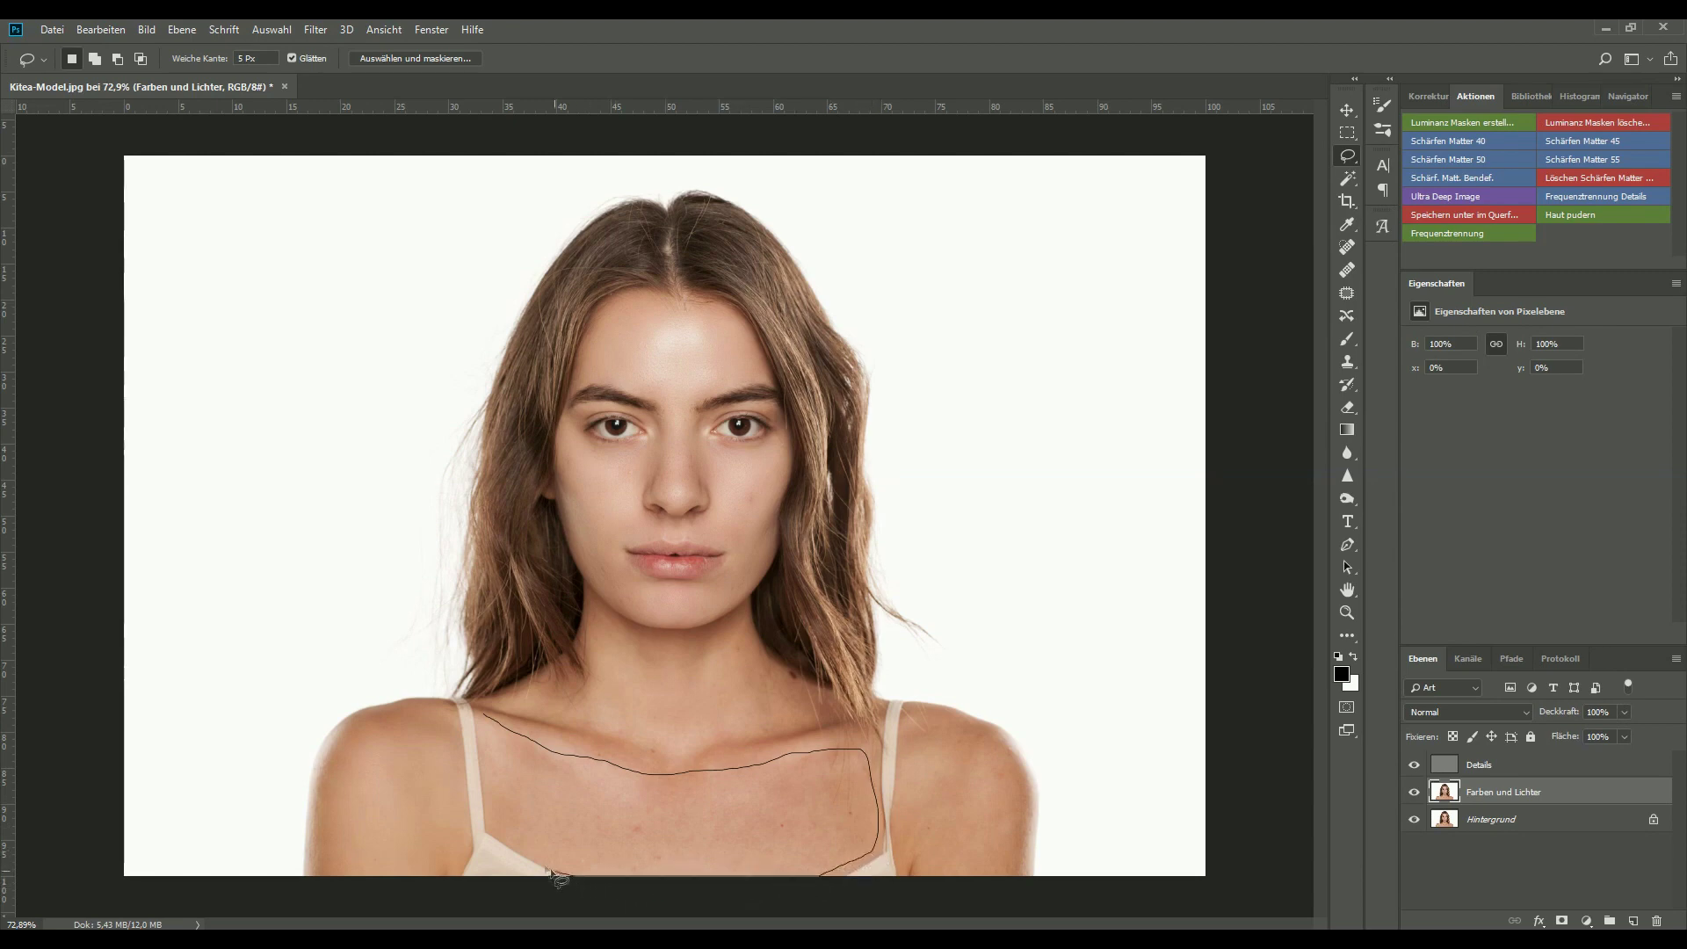
pyautogui.moveTo(479, 718); pyautogui.dragTo(483, 698)
# Lasso the neck down to the collarbones and the right-hand shoulder one after the other, repeating the last Gaussian Blur on each
pyautogui.moveTo(593, 601); pyautogui.dragTo(535, 717)
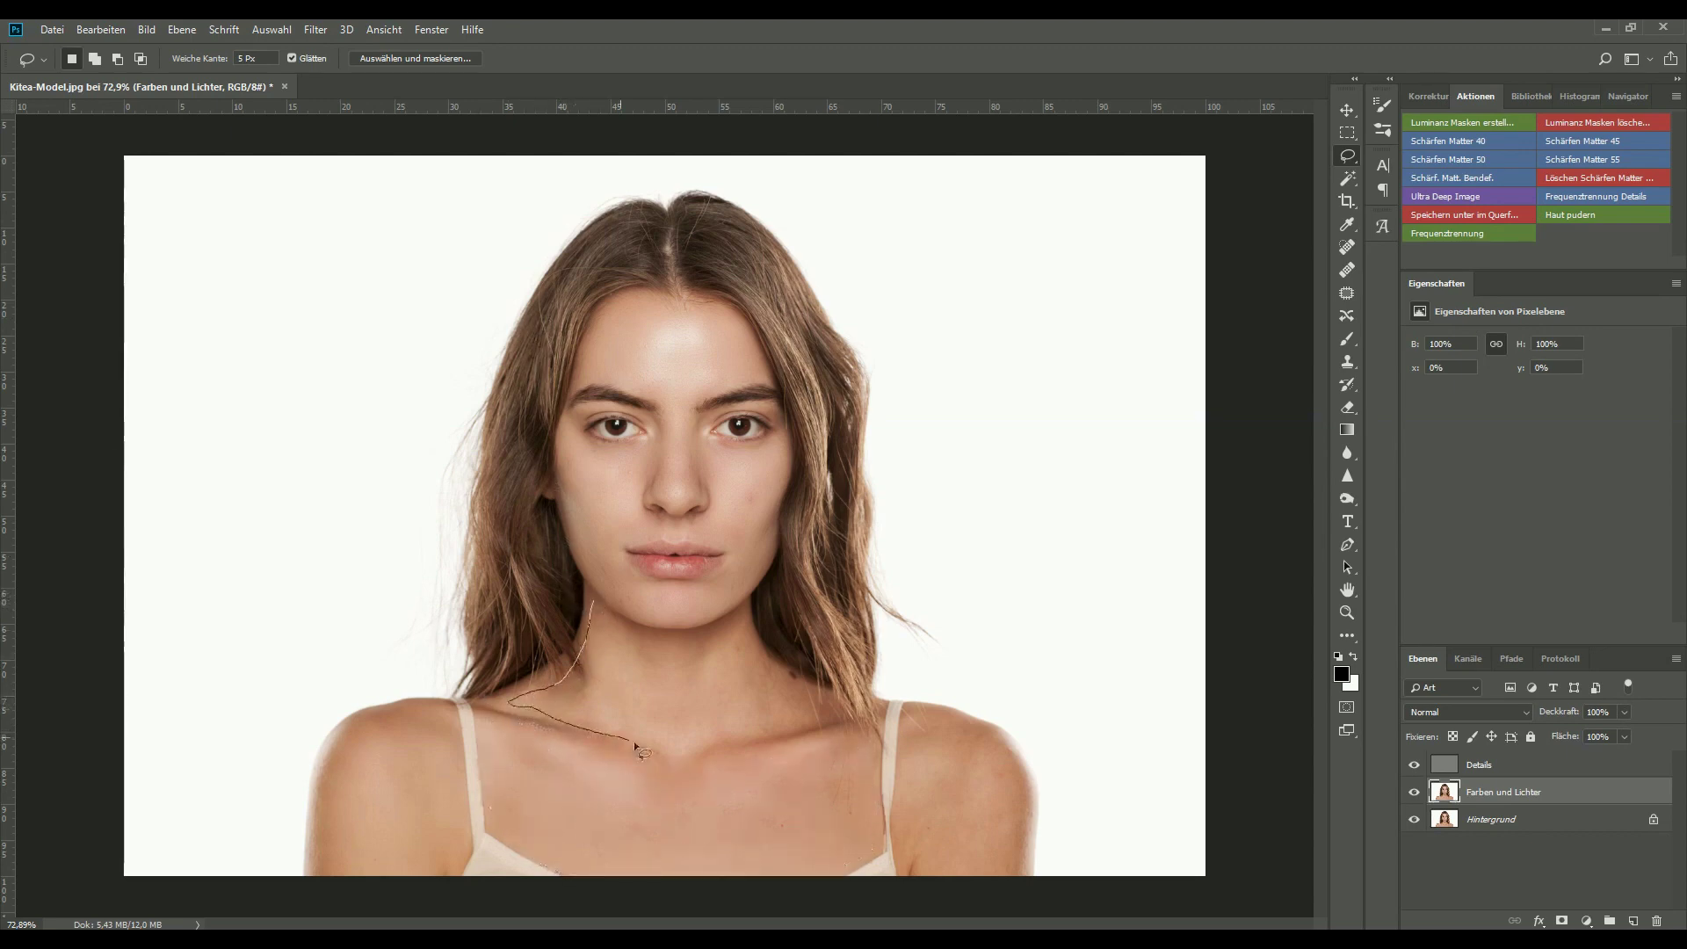
pyautogui.moveTo(772, 725)
pyautogui.mouseDown()
pyautogui.moveTo(830, 713)
pyautogui.moveTo(801, 678)
pyautogui.mouseUp()
pyautogui.moveTo(636, 630); pyautogui.dragTo(604, 618)
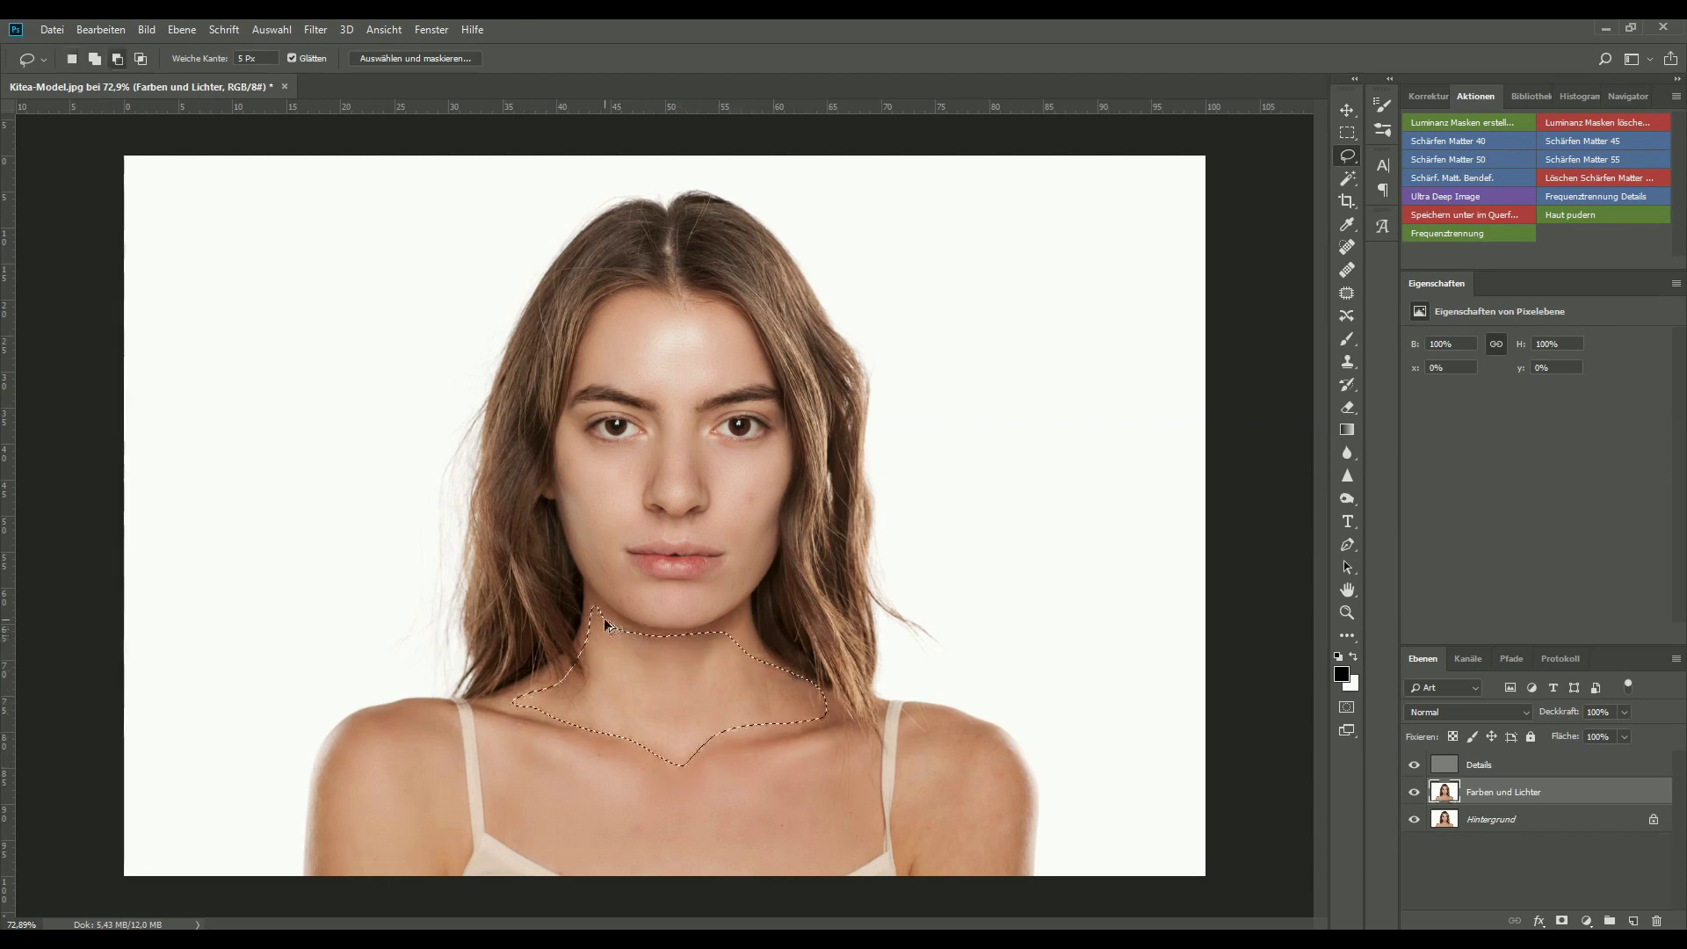
pyautogui.moveTo(914, 710)
pyautogui.mouseDown()
pyautogui.moveTo(1001, 733)
pyautogui.moveTo(1021, 770)
pyautogui.moveTo(1022, 874)
pyautogui.moveTo(969, 895)
pyautogui.moveTo(898, 859)
pyautogui.mouseUp()
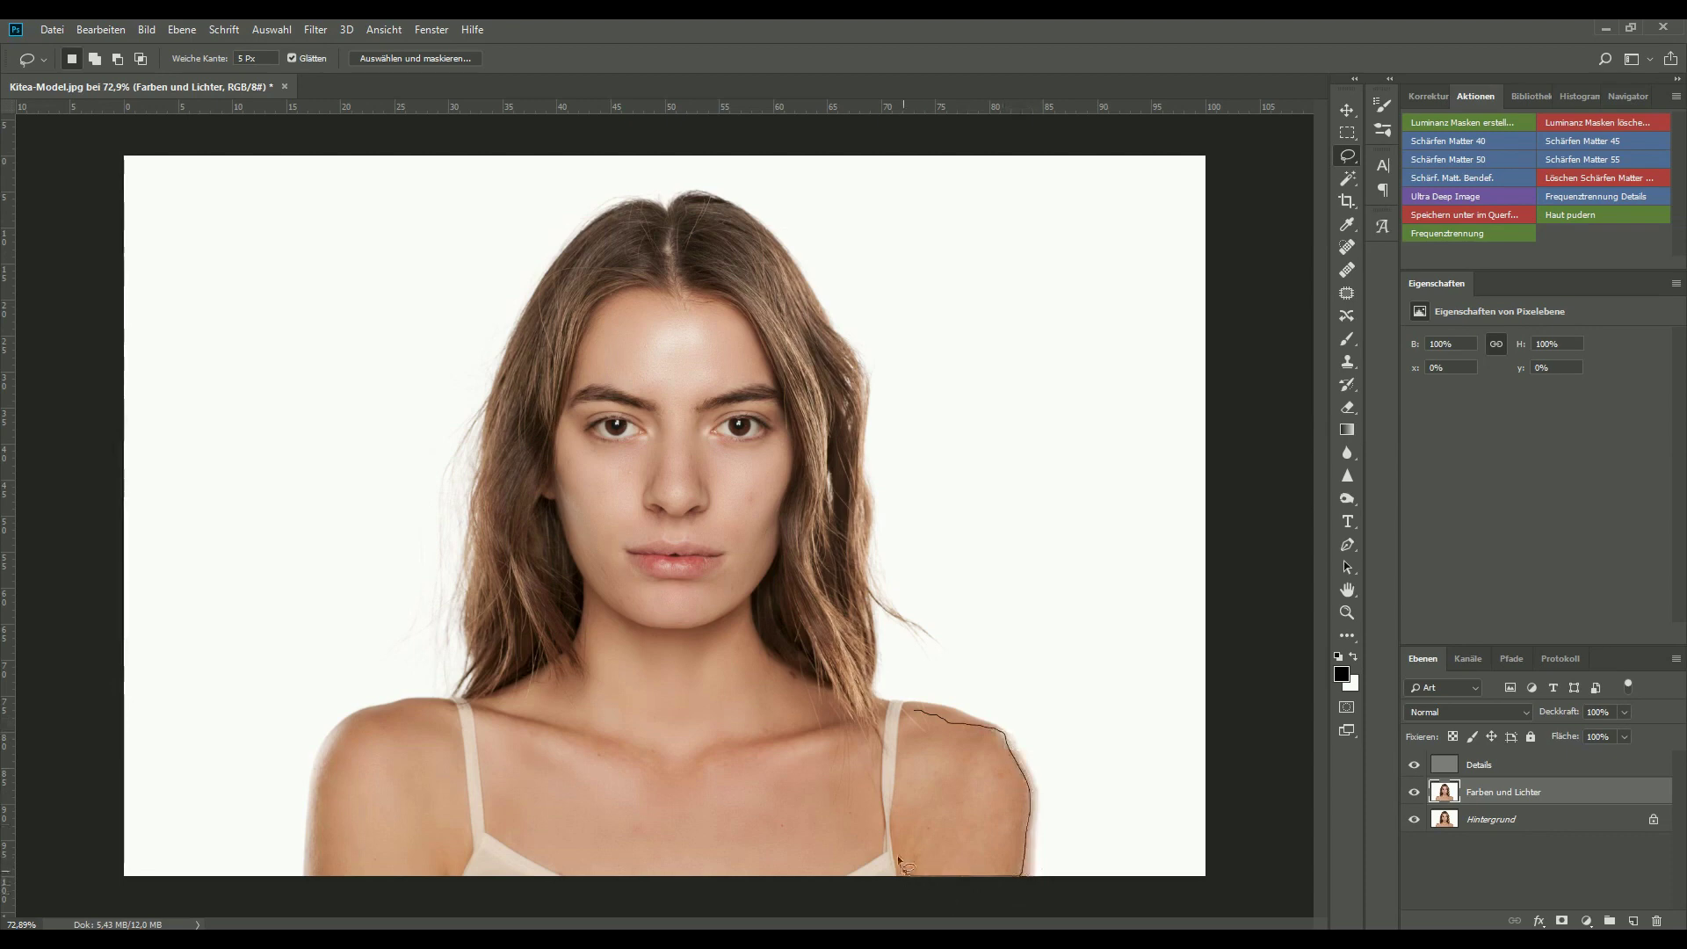
pyautogui.moveTo(905, 795); pyautogui.dragTo(907, 714)
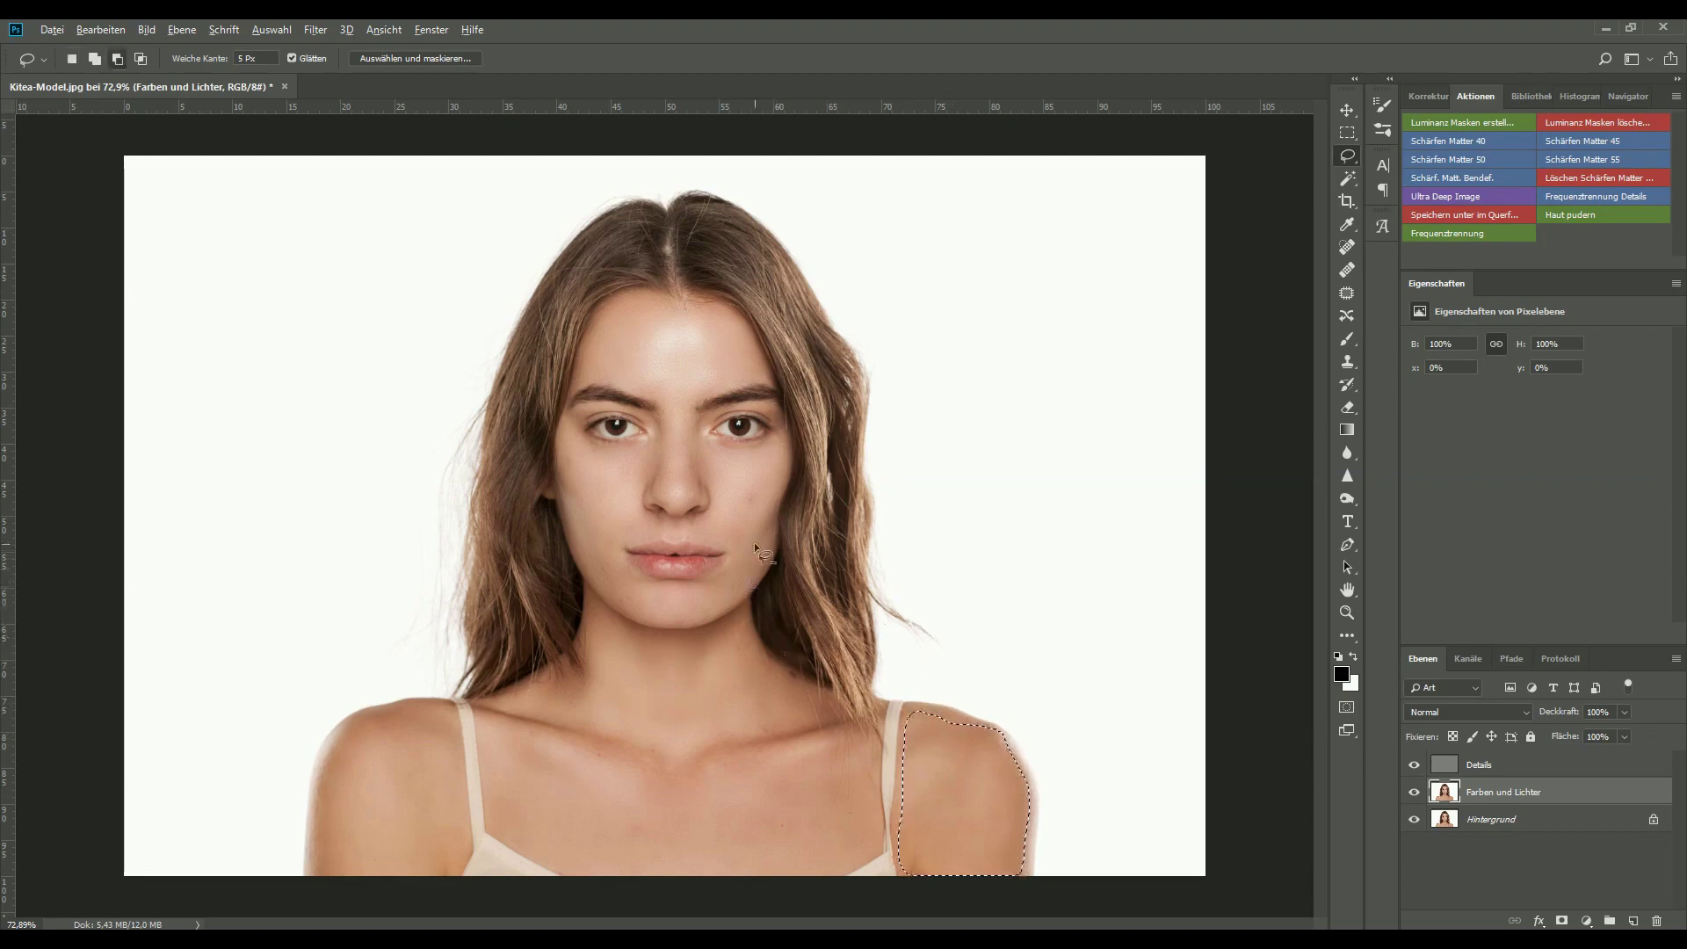
# Make the Details layer active and heal the blemishes on the right-hand cheek beside the nose with the Healing Brush
pyautogui.keyDown('alt'); pyautogui.scroll(2, 754, 541); pyautogui.keyUp('alt')
pyautogui.keyDown('alt'); pyautogui.scroll(4, 754, 542); pyautogui.keyUp('alt')
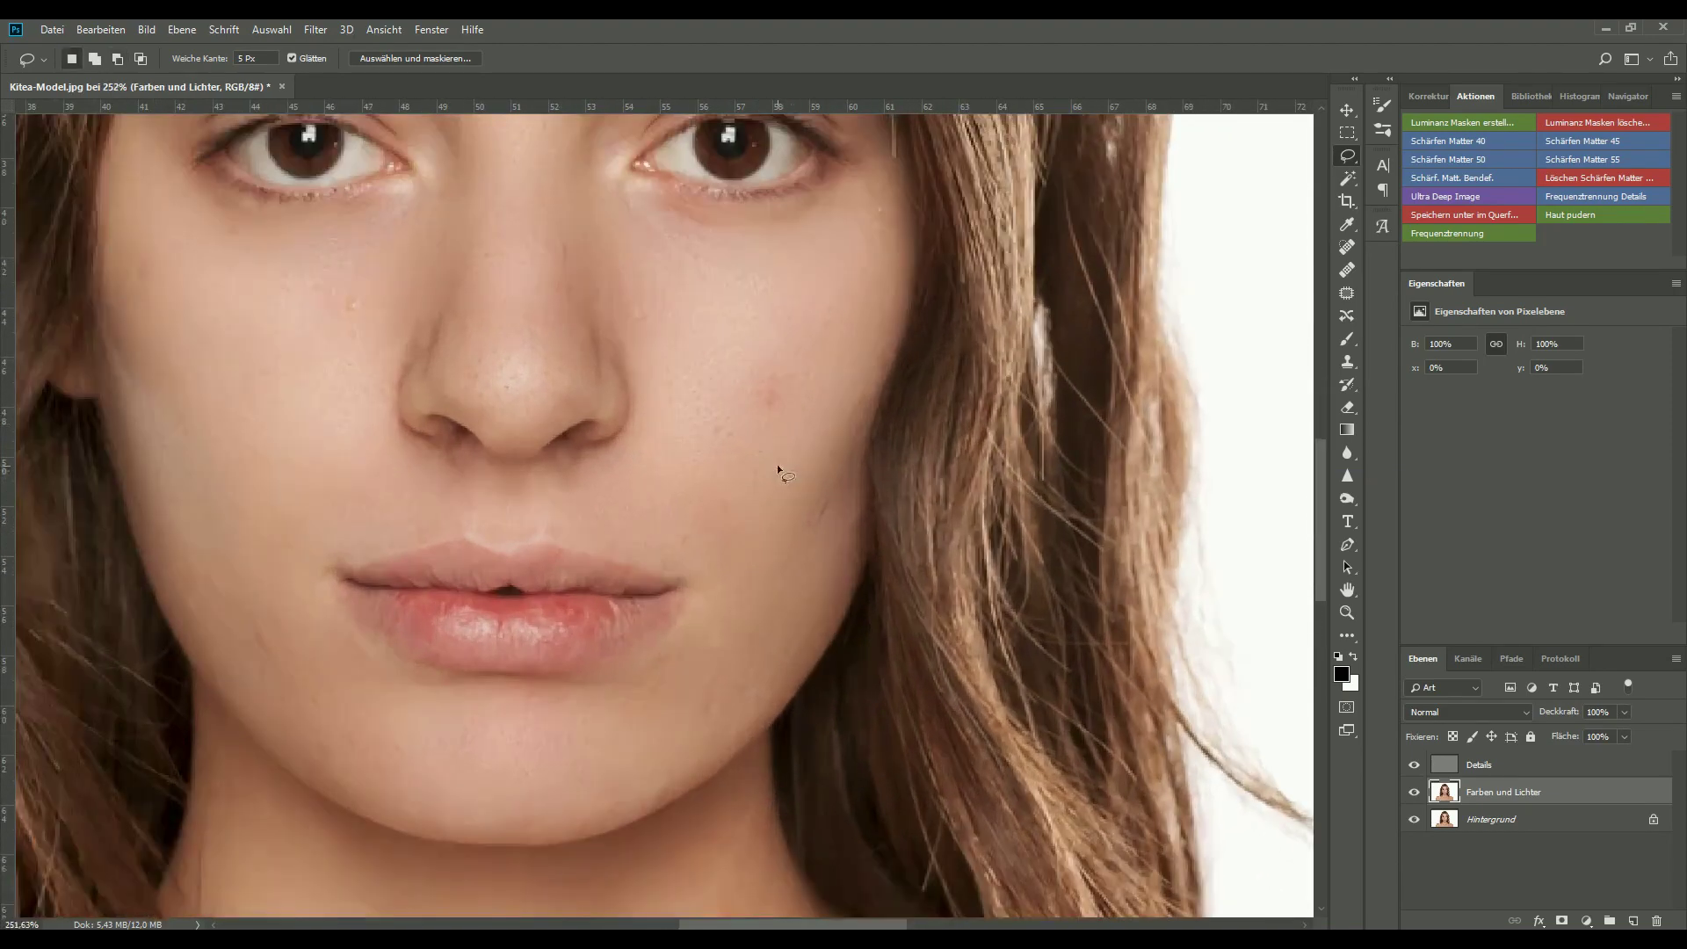
pyautogui.moveTo(773, 466); pyautogui.dragTo(791, 525)
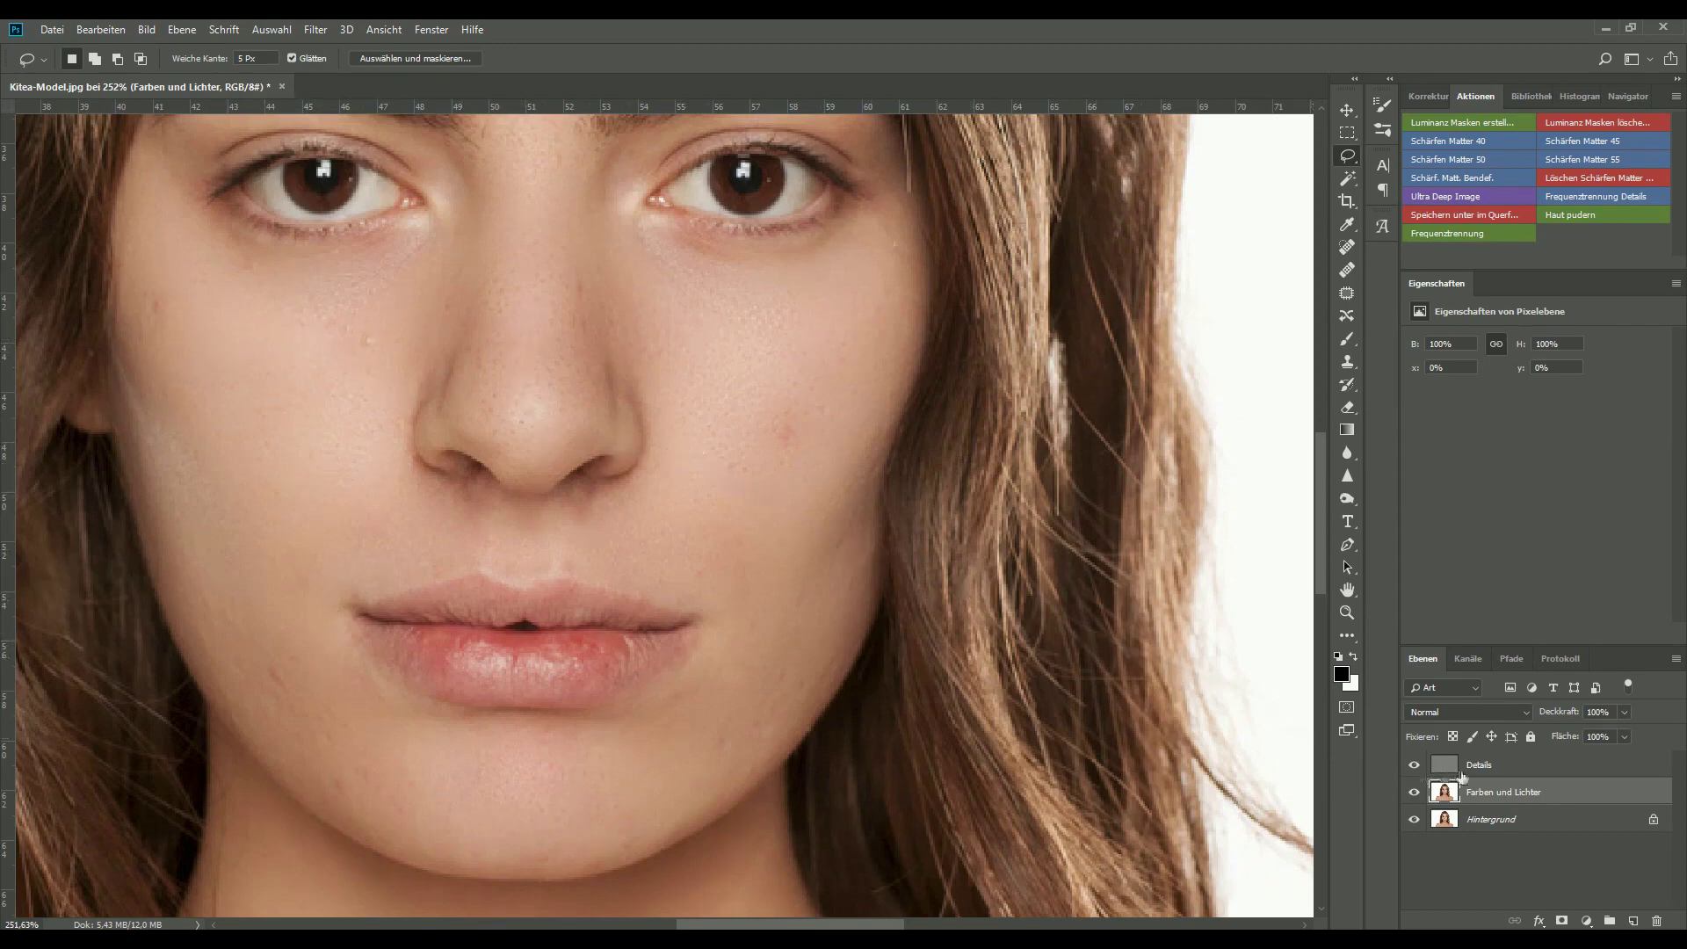
pyautogui.click(1466, 771)
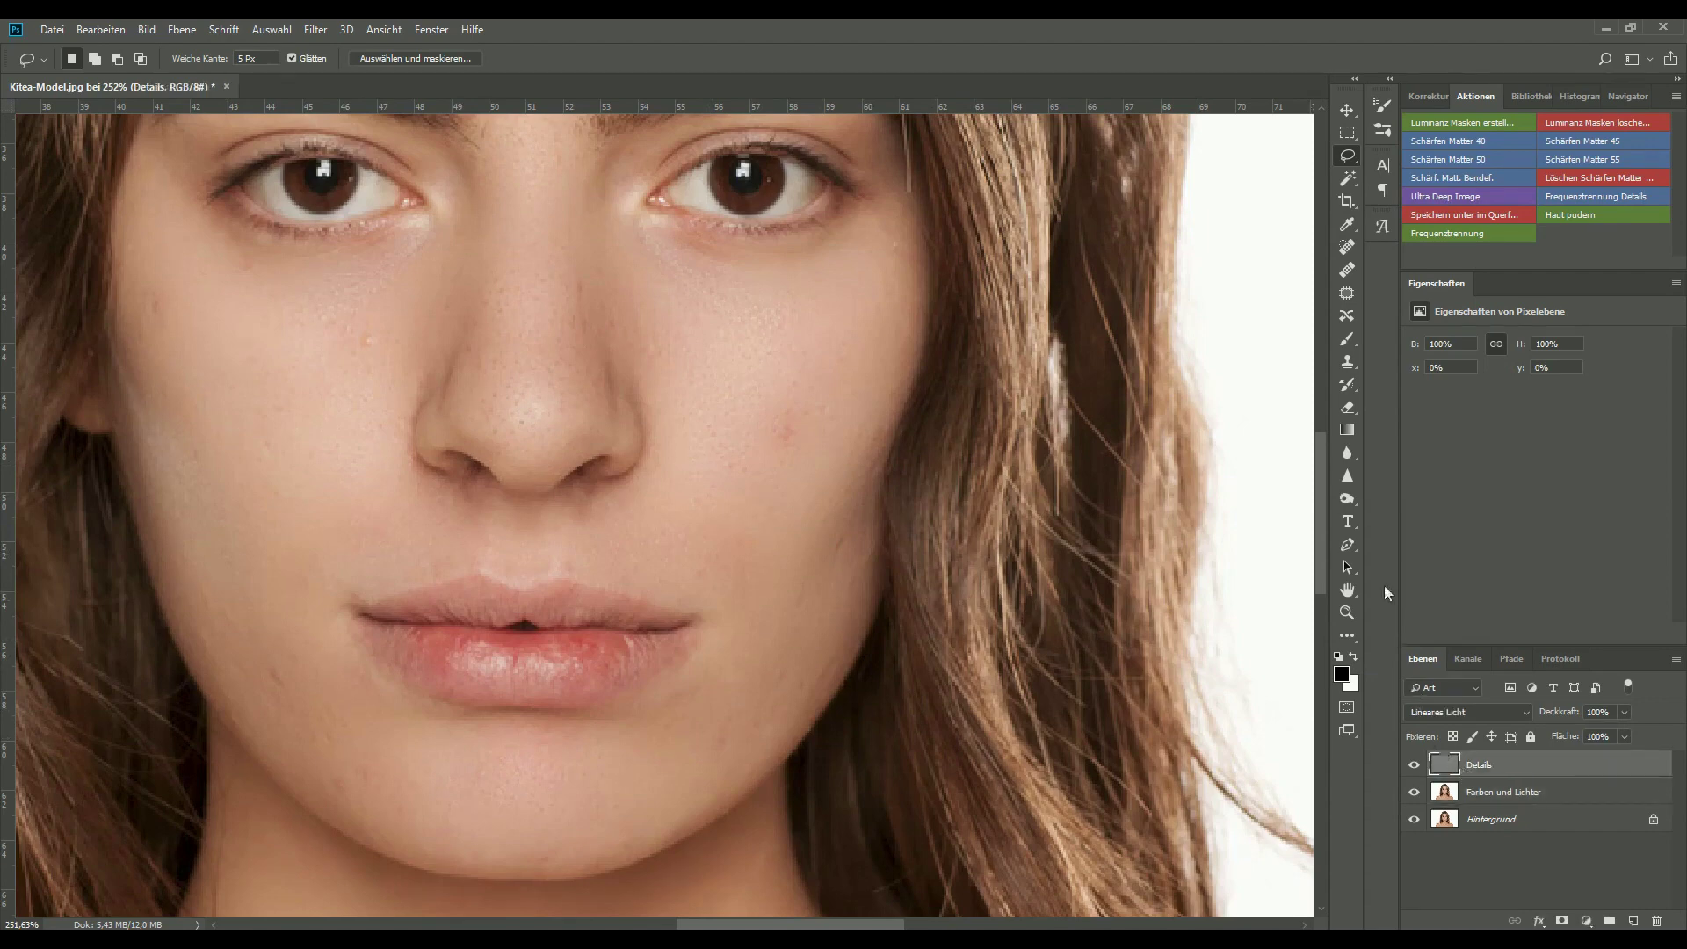
pyautogui.click(1344, 272)
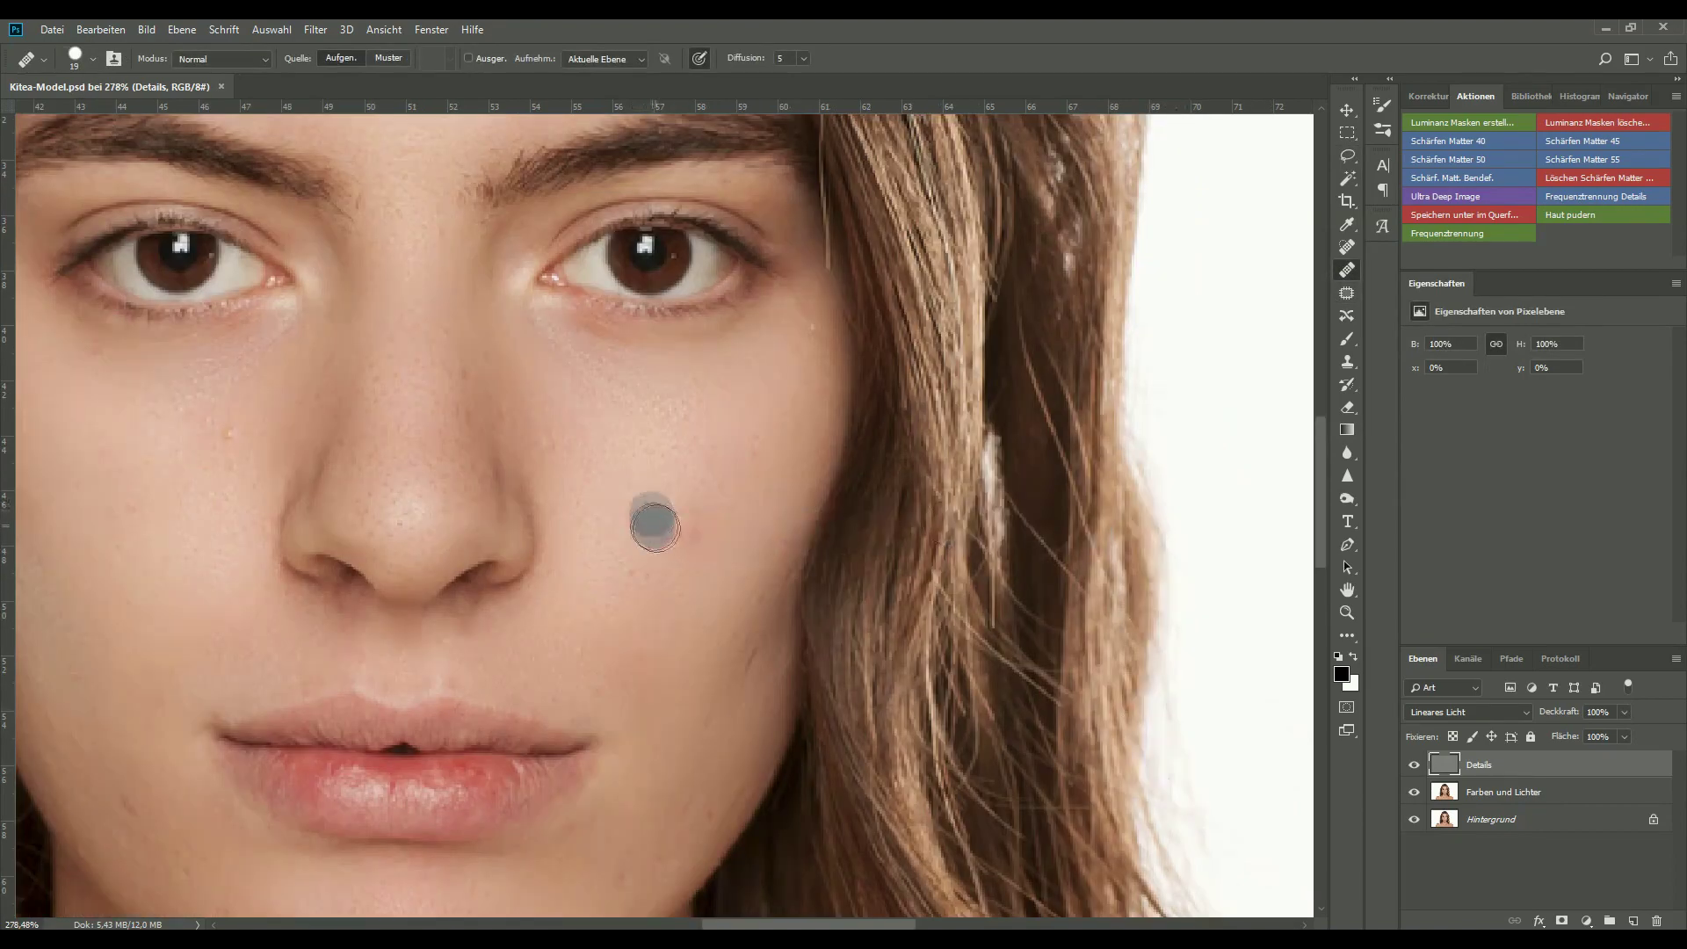
pyautogui.moveTo(655, 527)
pyautogui.mouseDown()
pyautogui.moveTo(632, 528)
pyautogui.moveTo(645, 487)
pyautogui.mouseUp()
pyautogui.click(677, 531)
pyautogui.click(685, 531)
pyautogui.click(719, 516)
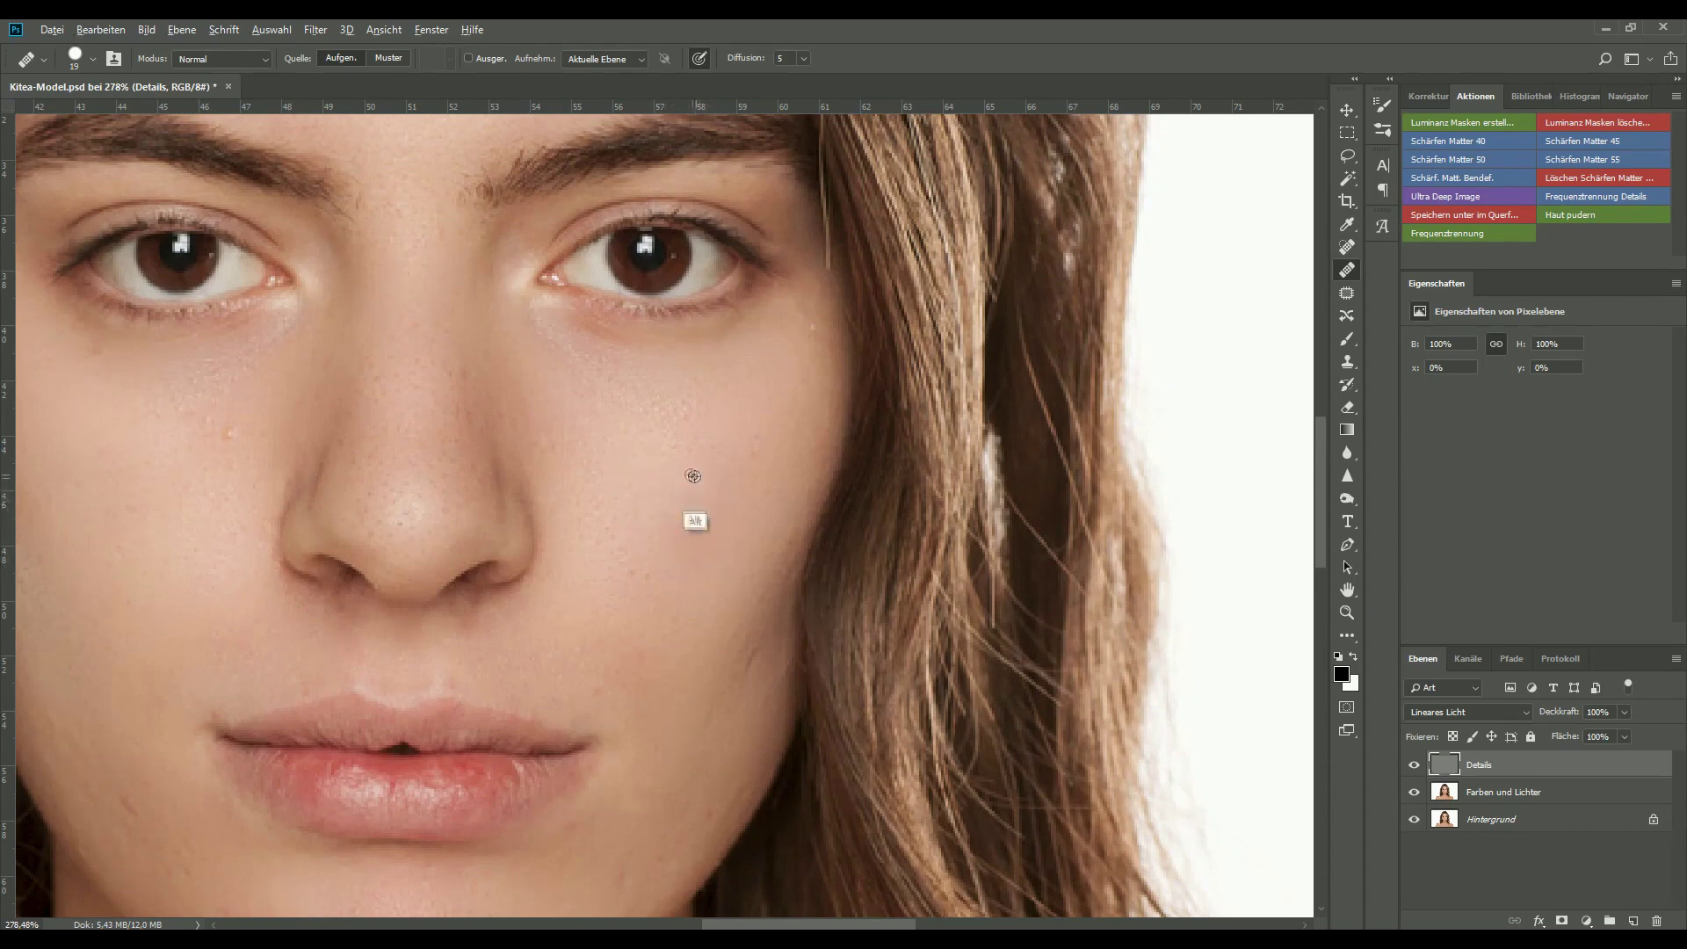
# Heal the small spots on the outer and lower part of the right-hand cheek
pyautogui.click(730, 455)
pyautogui.click(751, 563)
pyautogui.click(752, 649)
pyautogui.moveTo(735, 688)
pyautogui.mouseDown()
pyautogui.moveTo(735, 588)
pyautogui.moveTo(712, 618)
pyautogui.mouseUp()
# Sample clean texture near the right-hand jawline and heal the spots along the jaw and beside the chin
pyautogui.scroll(-2, 716, 577)
pyautogui.keyDown('alt'); pyautogui.click(749, 622); pyautogui.keyUp('alt')
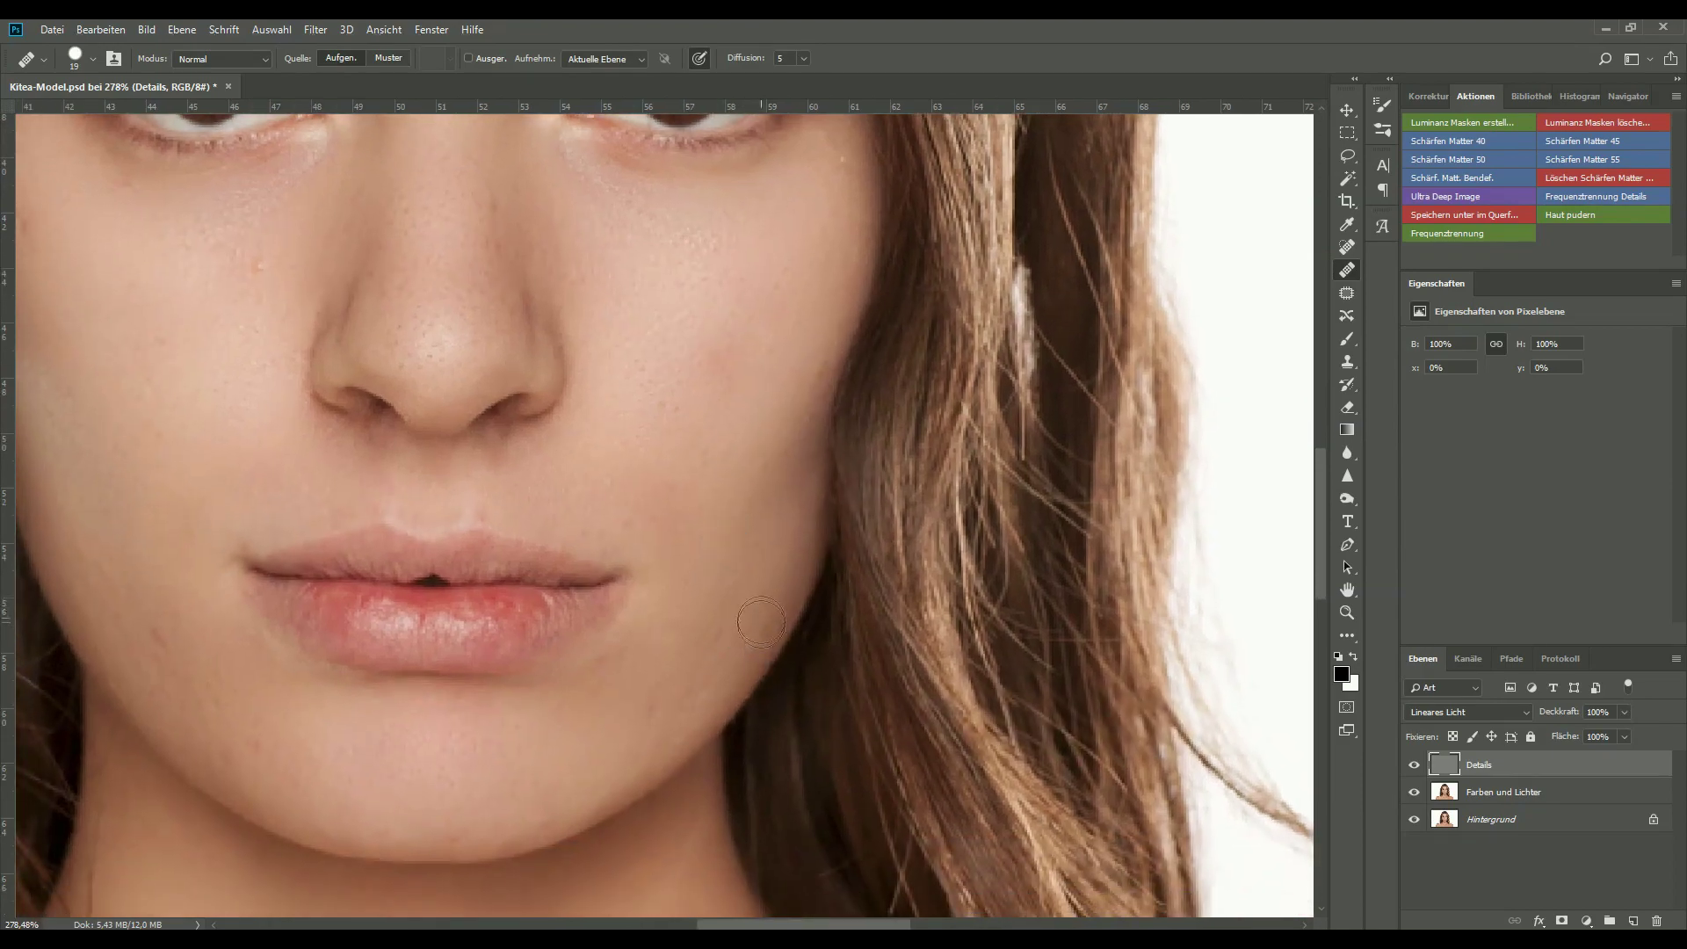
pyautogui.rightClick(769, 606)
pyautogui.click(742, 591)
pyautogui.click(749, 610)
pyautogui.keyDown('alt'); pyautogui.click(621, 697); pyautogui.keyUp('alt')
pyautogui.click(625, 678)
pyautogui.keyDown('alt'); pyautogui.click(663, 688); pyautogui.keyUp('alt')
# Heal the small spots above the upper lip and around both corners of the mouth, resampling clean skin nearby
pyautogui.keyDown('alt'); pyautogui.click(650, 475); pyautogui.keyUp('alt')
pyautogui.click(632, 452)
pyautogui.keyDown('alt'); pyautogui.click(613, 486); pyautogui.keyUp('alt')
pyautogui.keyDown('alt'); pyautogui.click(531, 490); pyautogui.keyUp('alt')
pyautogui.click(486, 501)
pyautogui.click(445, 495)
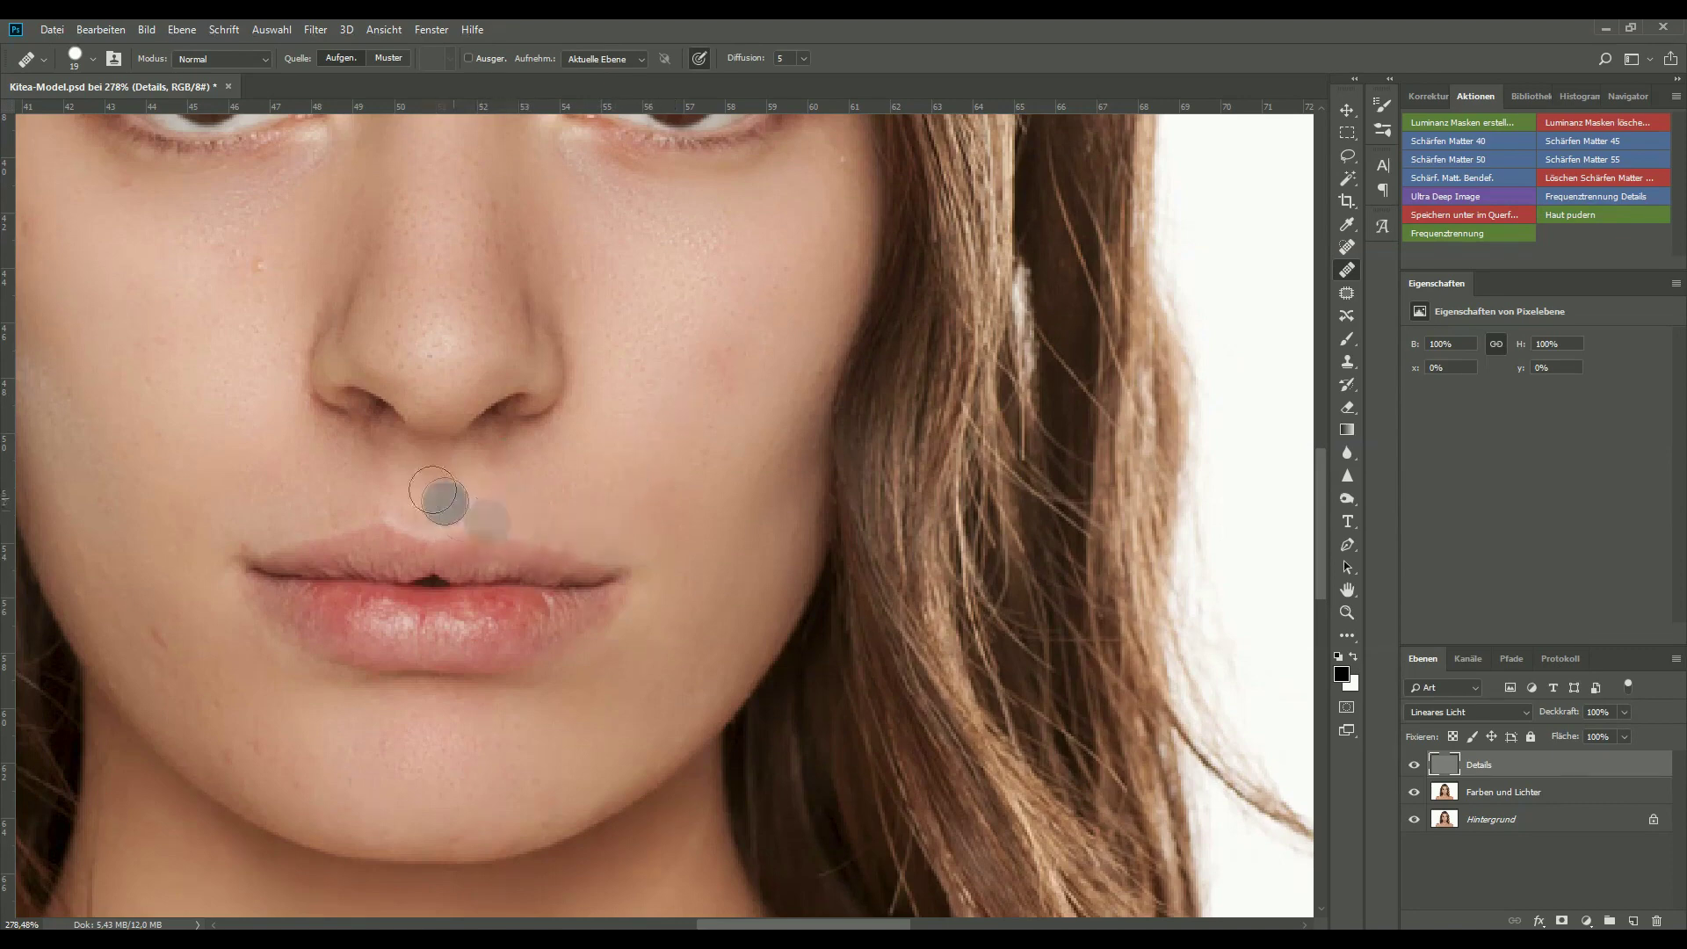
pyautogui.keyDown('alt'); pyautogui.click(334, 486); pyautogui.keyUp('alt')
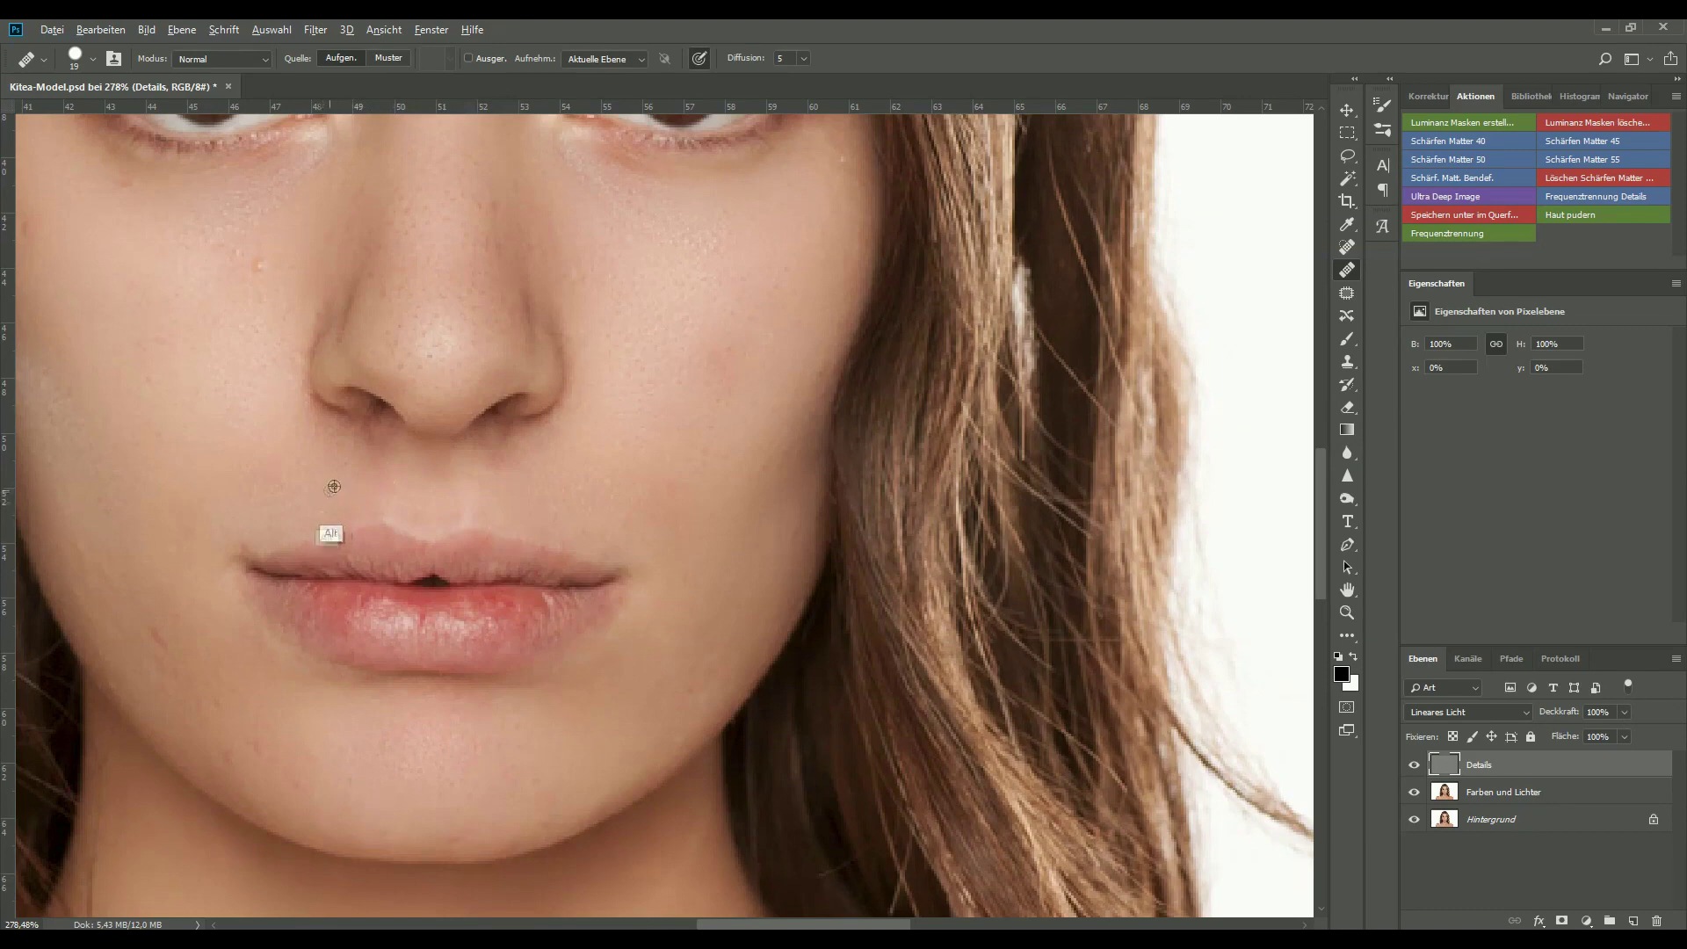
pyautogui.click(235, 543)
pyautogui.click(278, 532)
# Heal the dark marks on the left-hand jaw below the corner of the mouth
pyautogui.moveTo(303, 493); pyautogui.dragTo(462, 367)
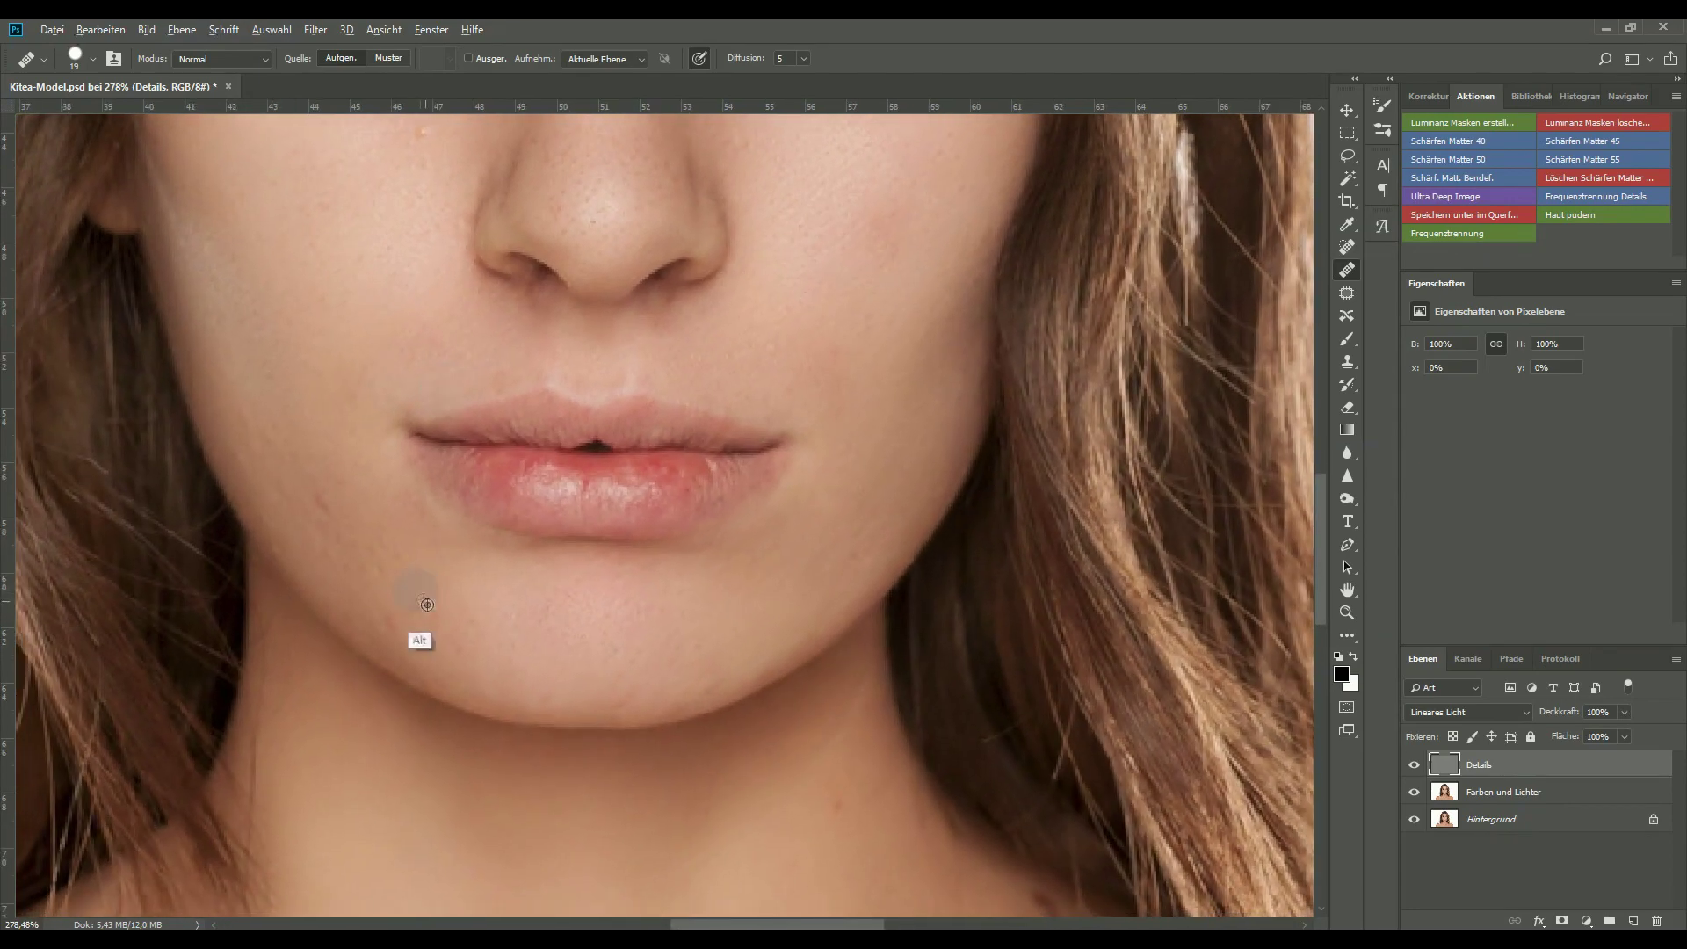
pyautogui.press('alt')
pyautogui.press('alt')
pyautogui.keyDown('alt'); pyautogui.click(376, 550); pyautogui.keyUp('alt')
pyautogui.click(321, 498)
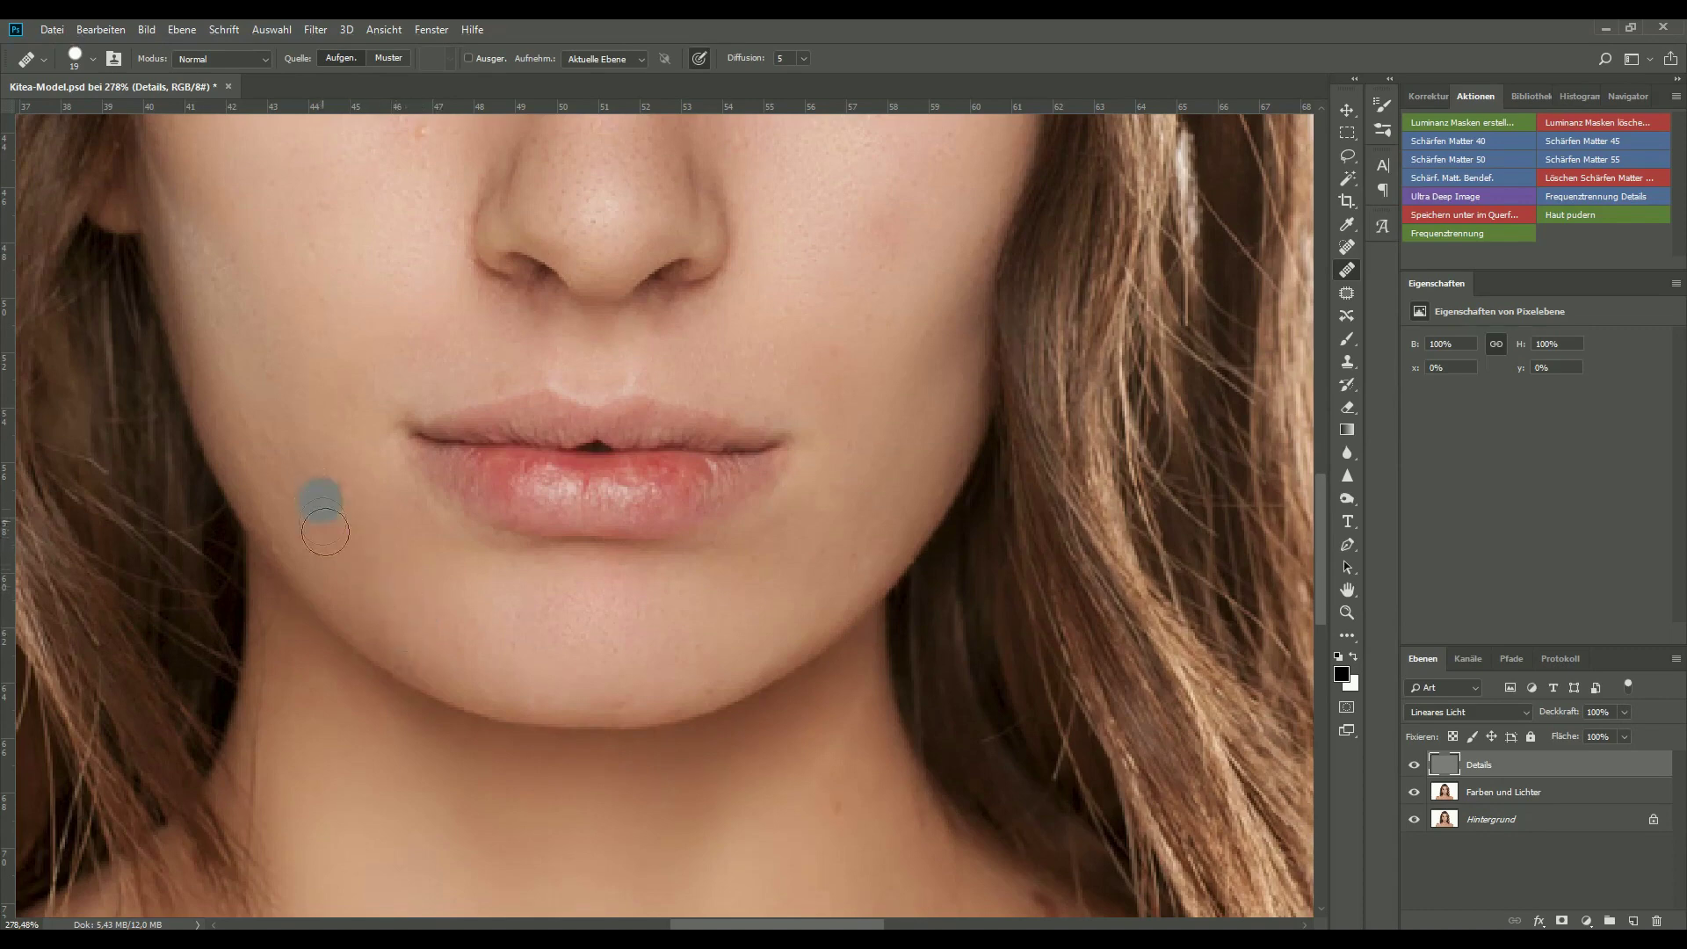
pyautogui.click(322, 490)
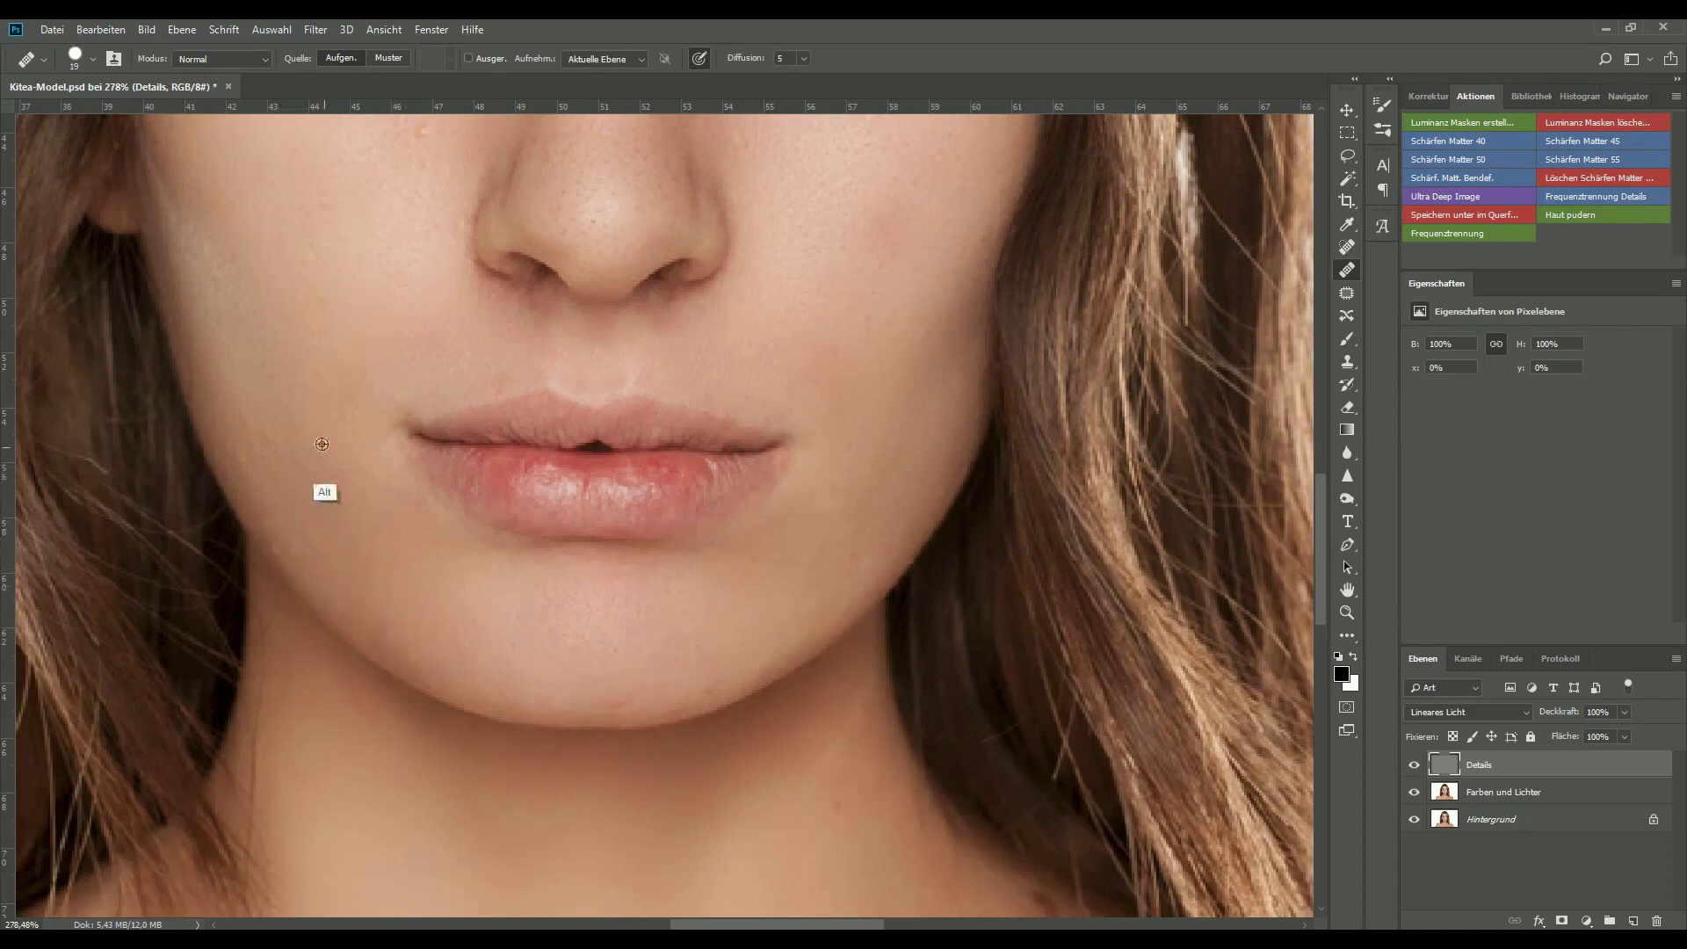
# Heal the remaining spots along the outer edge of the left-hand cheek and jaw
pyautogui.click(260, 433)
pyautogui.click(264, 400)
pyautogui.click(343, 492)
pyautogui.click(299, 482)
pyautogui.click(332, 518)
pyautogui.click(287, 496)
pyautogui.click(269, 468)
pyautogui.click(263, 429)
# Heal the blemishes on the left-hand upper cheek below the eye, including the raised spot near the nose
pyautogui.moveTo(291, 305); pyautogui.dragTo(327, 486)
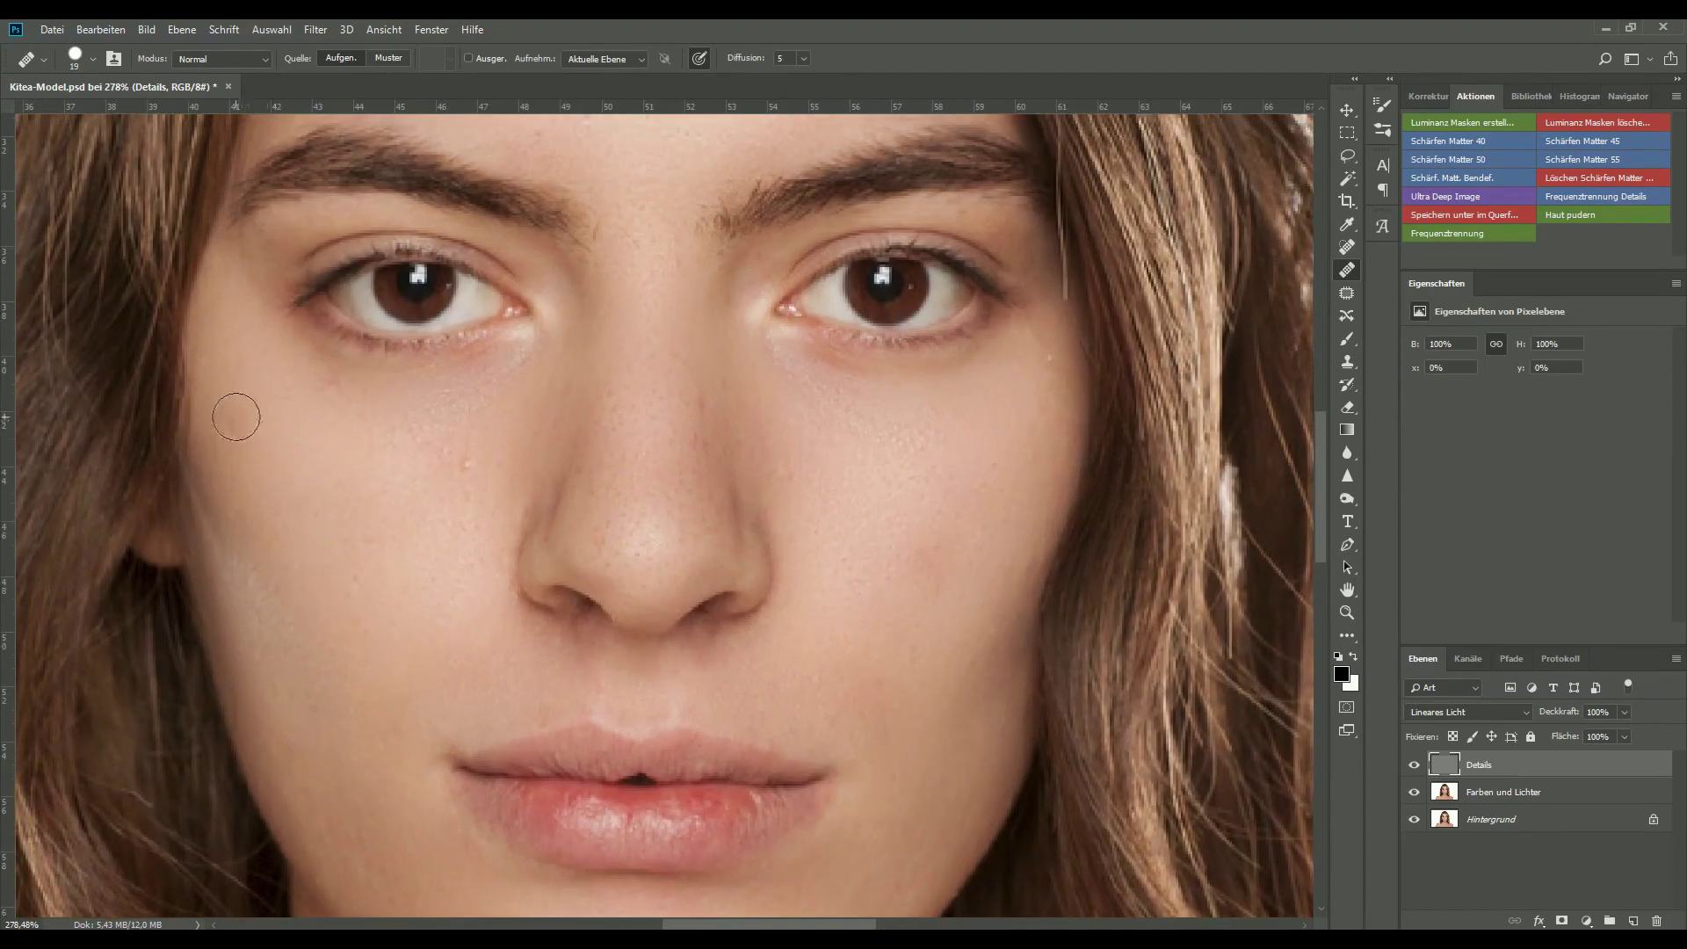
pyautogui.click(251, 417)
pyautogui.keyDown('alt'); pyautogui.click(324, 424); pyautogui.keyUp('alt')
pyautogui.click(421, 475)
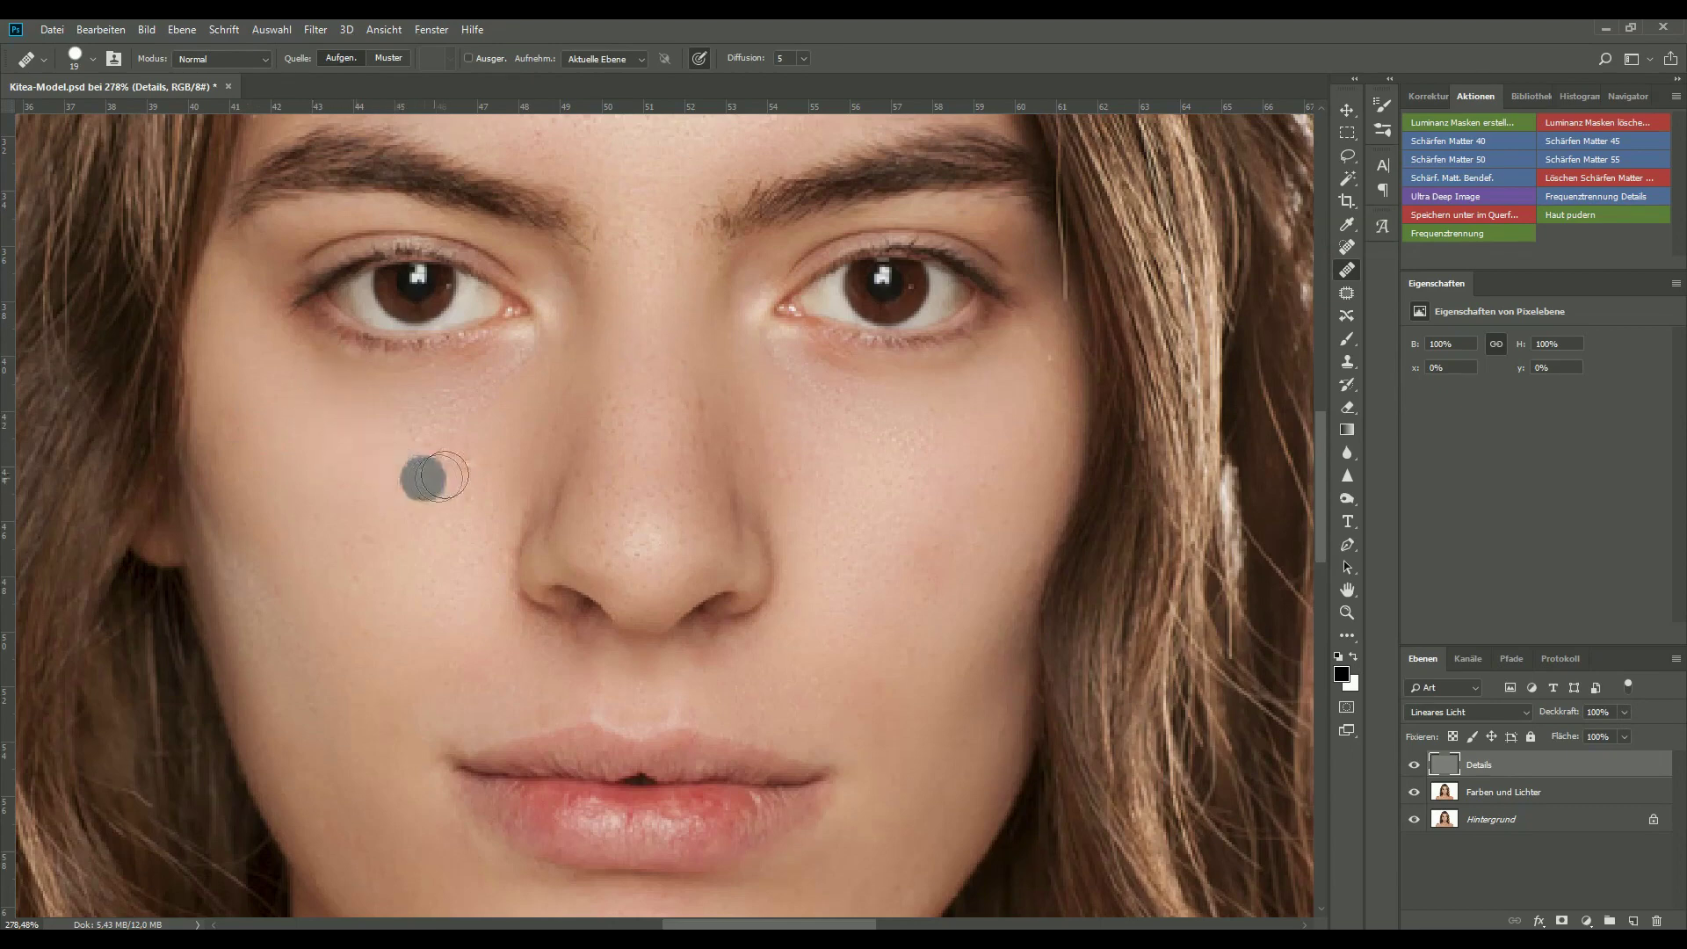
pyautogui.click(383, 456)
pyautogui.keyDown('alt'); pyautogui.click(234, 415); pyautogui.keyUp('alt')
# Heal the spots along the bridge and side of the nose
pyautogui.click(691, 445)
pyautogui.click(663, 331)
pyautogui.moveTo(660, 255); pyautogui.dragTo(646, 385)
pyautogui.click(656, 343)
# Heal the uneven spots in the middle of the forehead and between the eyebrows
pyautogui.scroll(5, 646, 394)
pyautogui.keyDown('alt'); pyautogui.click(568, 299); pyautogui.keyUp('alt')
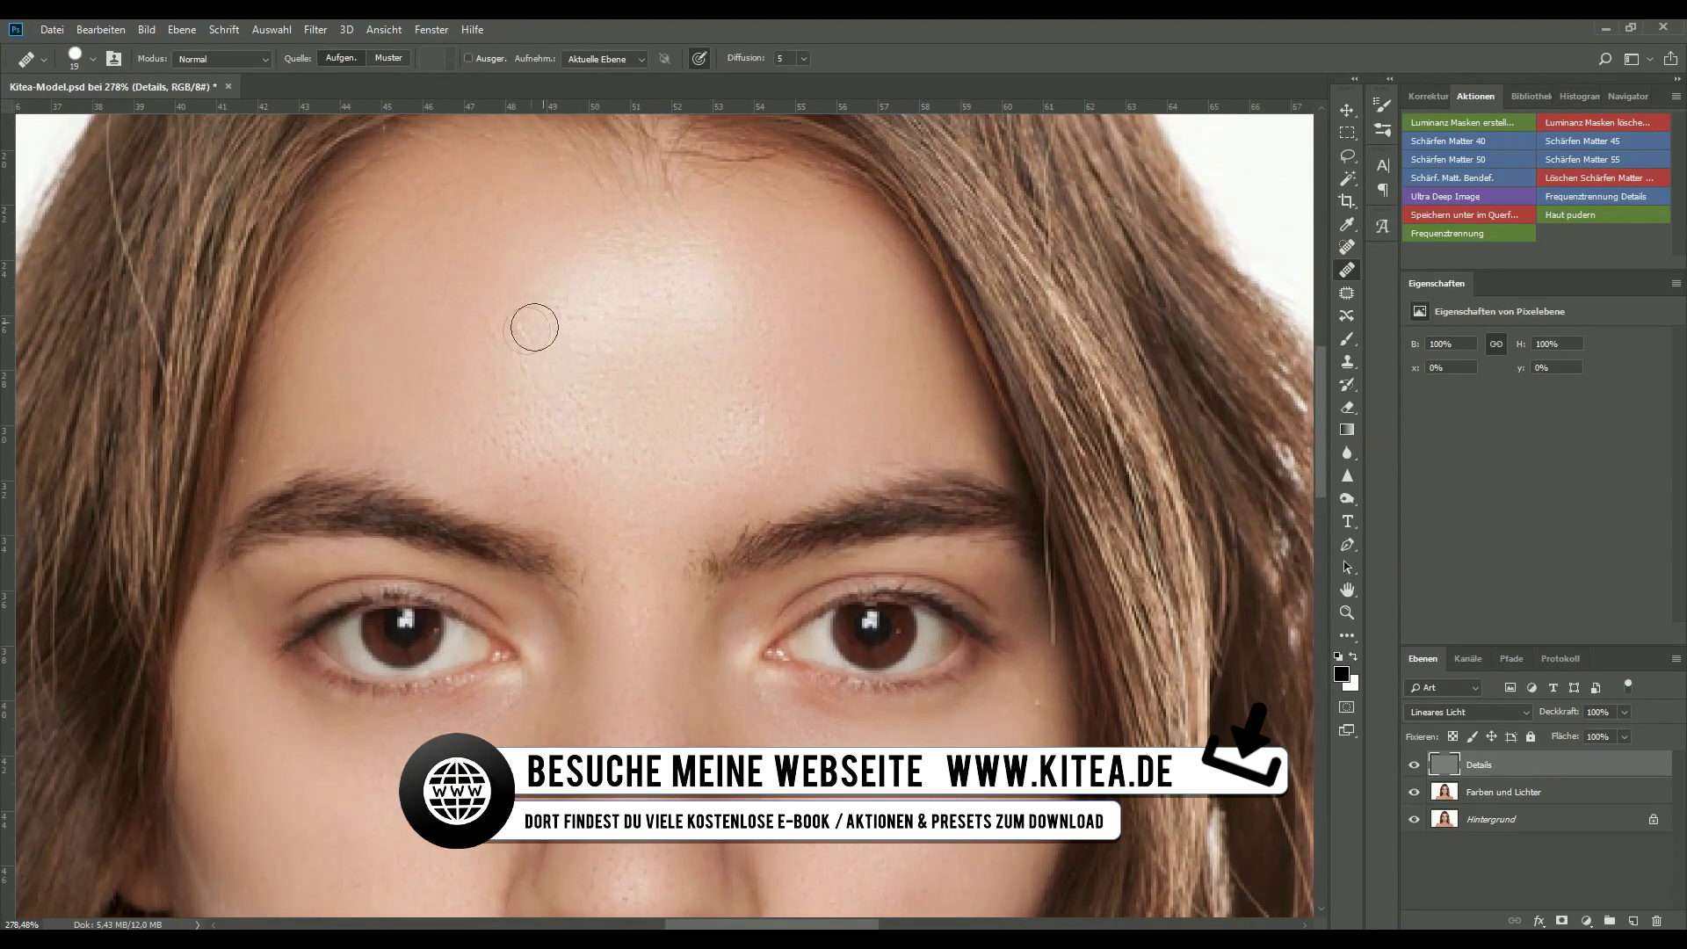
pyautogui.click(638, 325)
pyautogui.click(755, 428)
pyautogui.click(667, 534)
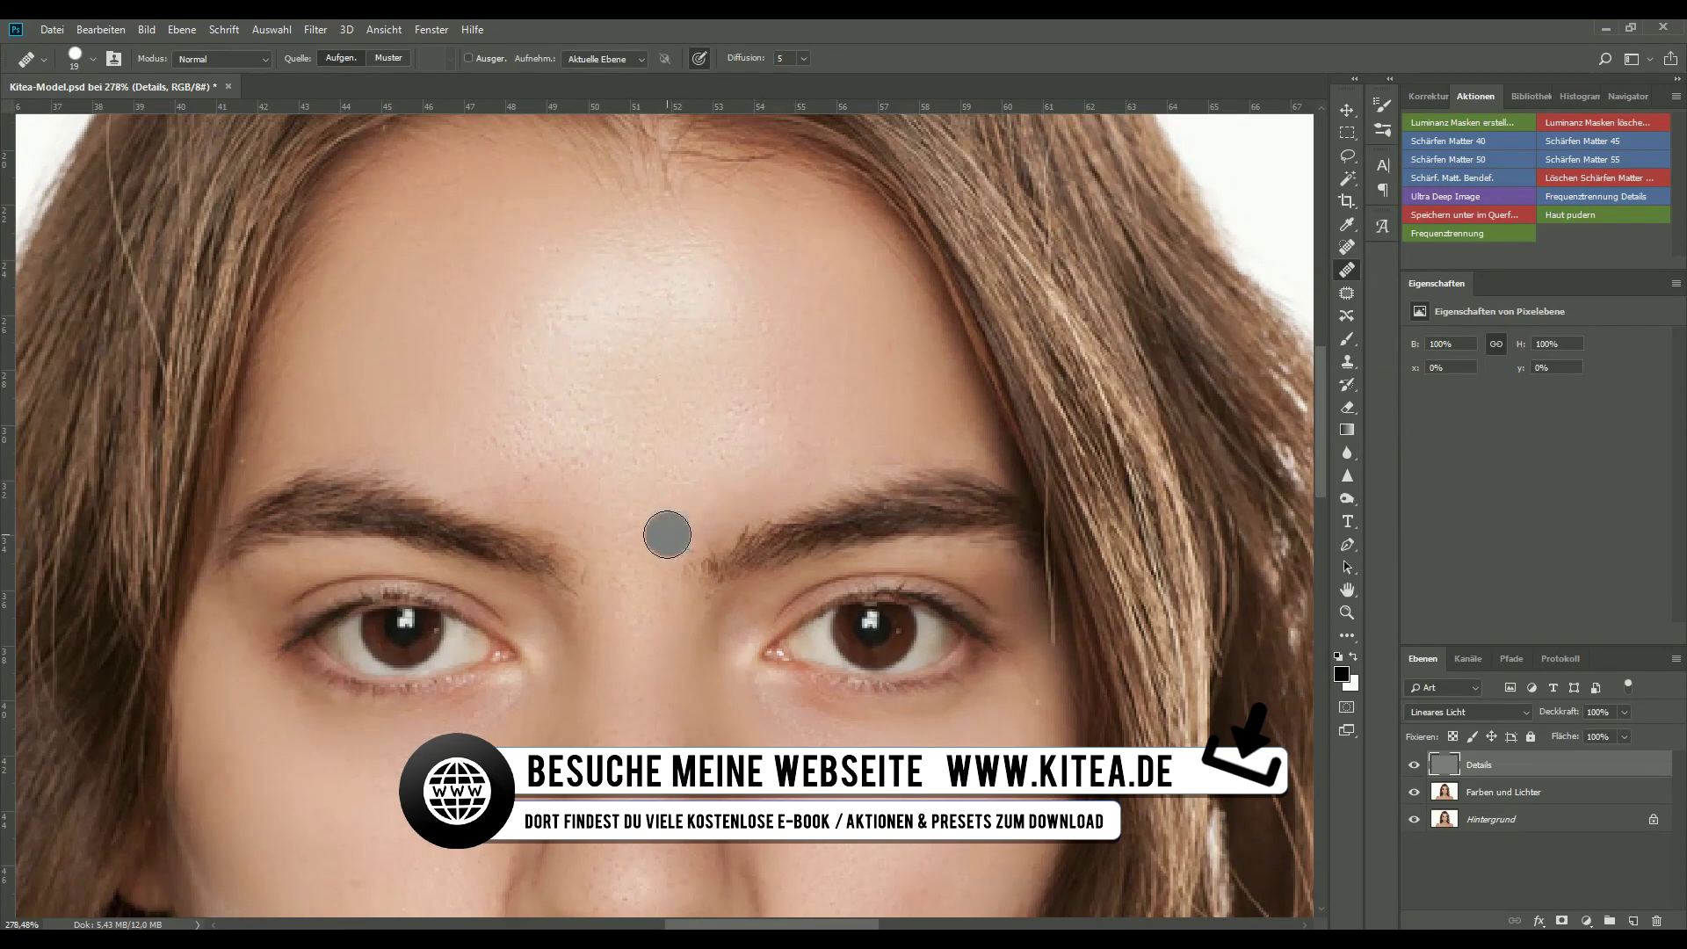
# Heal the marks at the left-hand hairline, the upper forehead and the right-hand side of the forehead
pyautogui.click(260, 306)
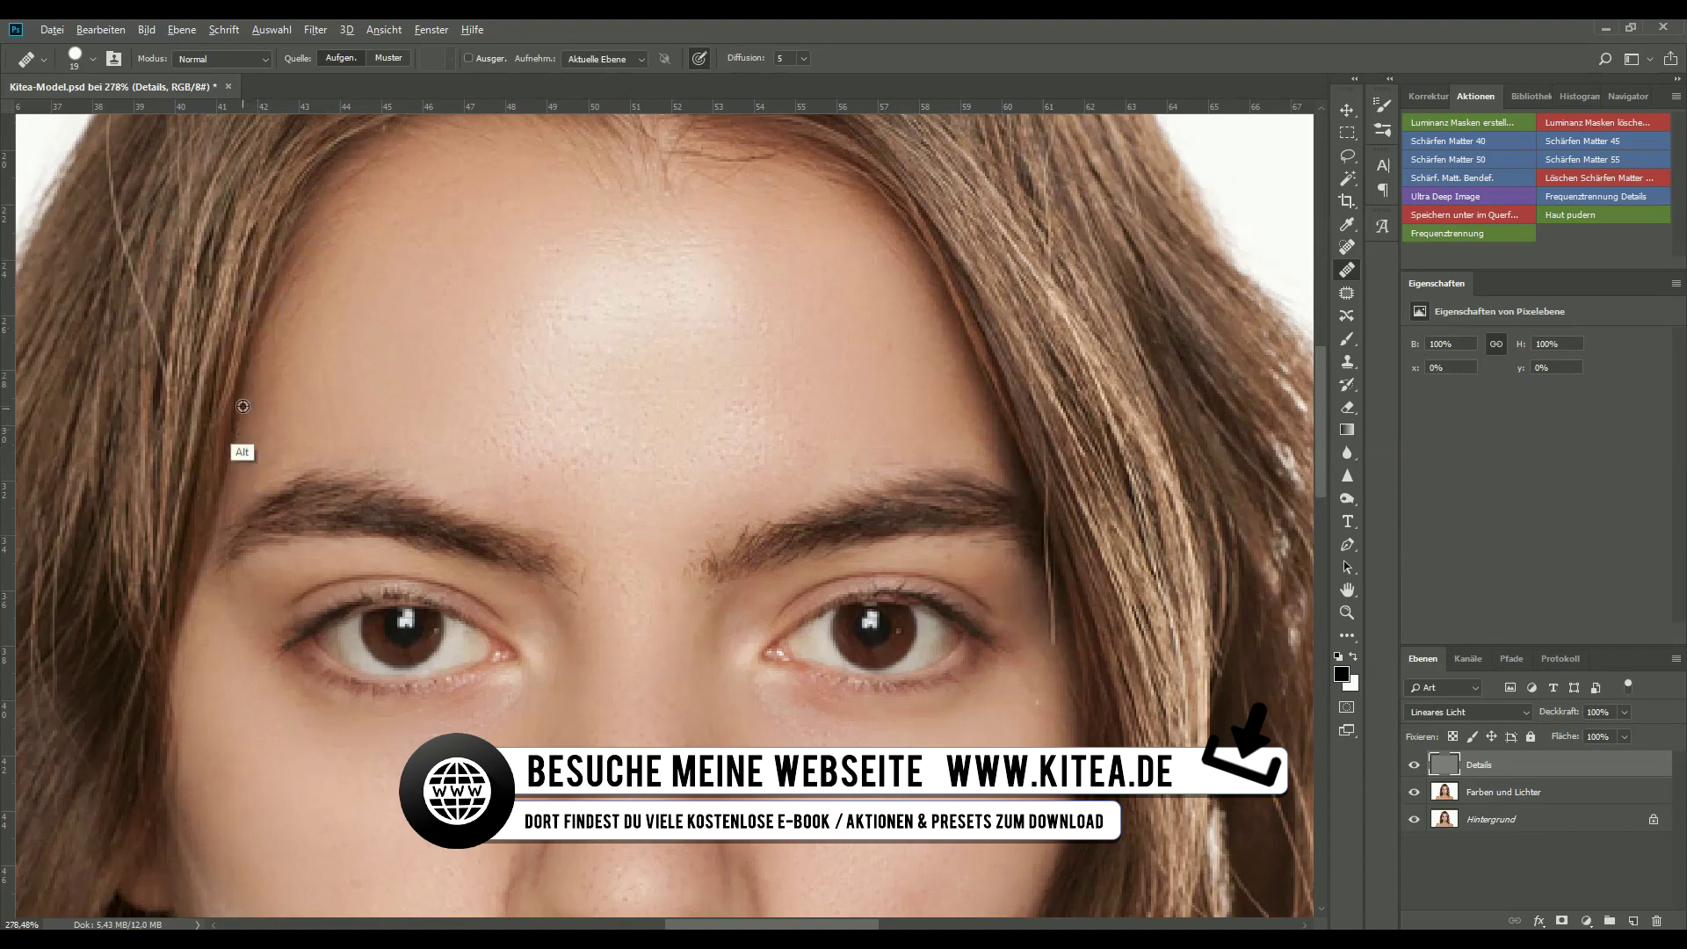
pyautogui.keyDown('alt'); pyautogui.click(354, 293); pyautogui.keyUp('alt')
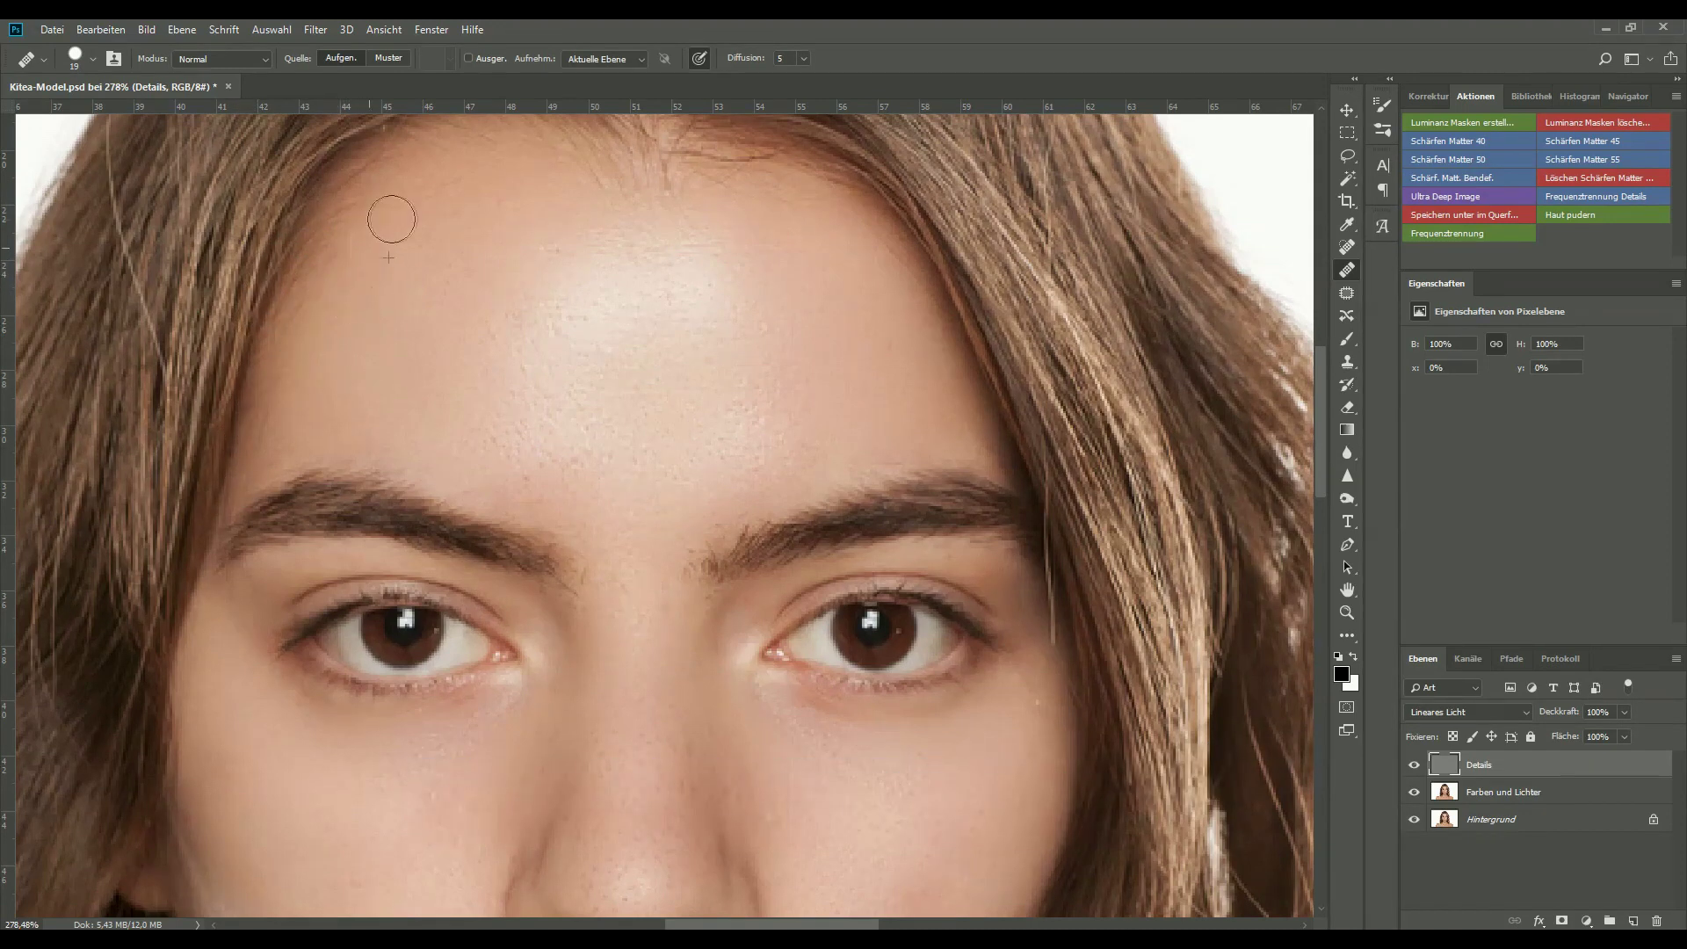
pyautogui.click(538, 232)
pyautogui.click(754, 363)
pyautogui.click(877, 358)
pyautogui.click(774, 421)
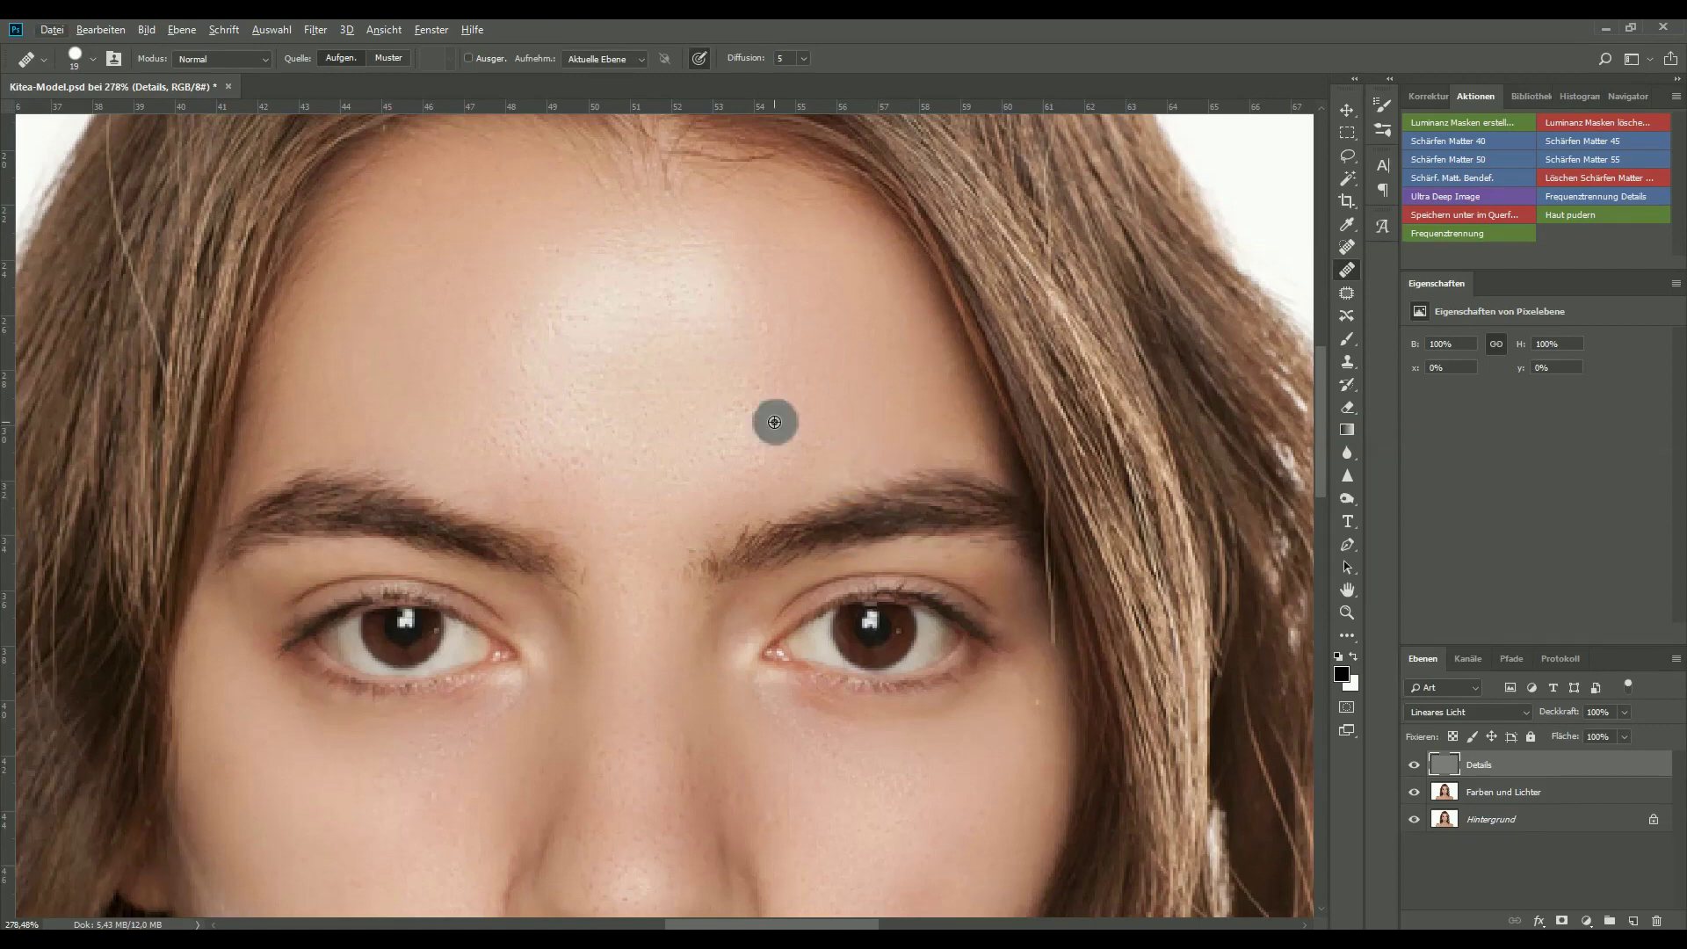
# Heal the bright spot below the outer corner of the right-hand eye and the area under the chin
pyautogui.click(1140, 802)
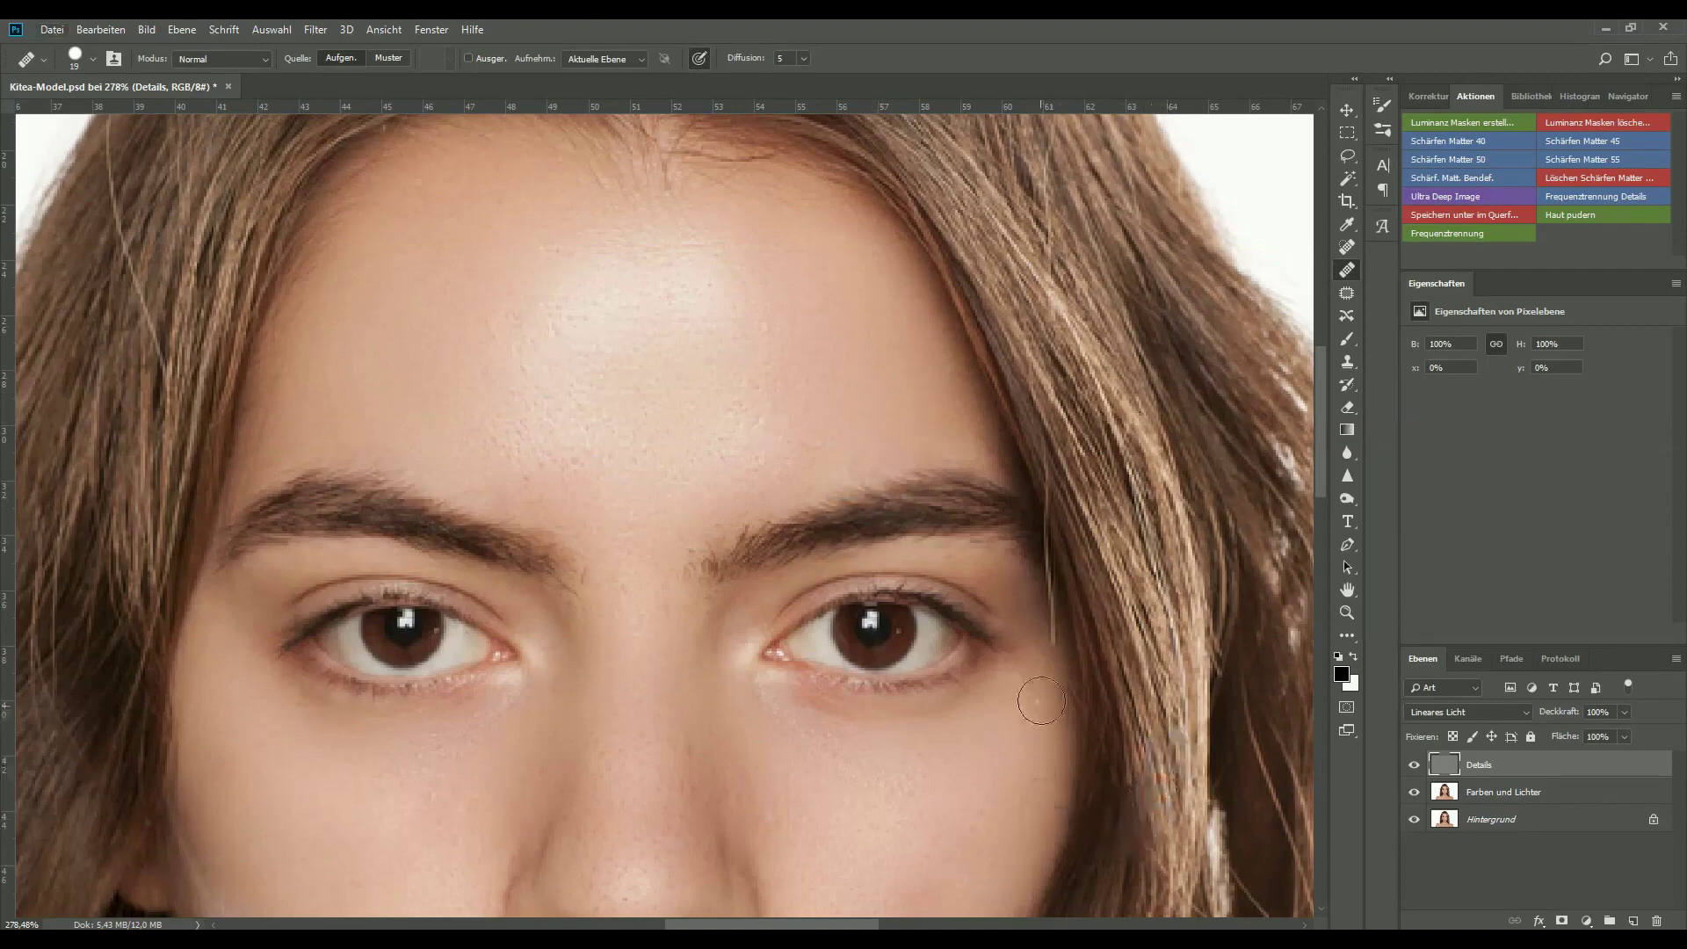
pyautogui.click(1049, 855)
pyautogui.scroll(-8, 1013, 784)
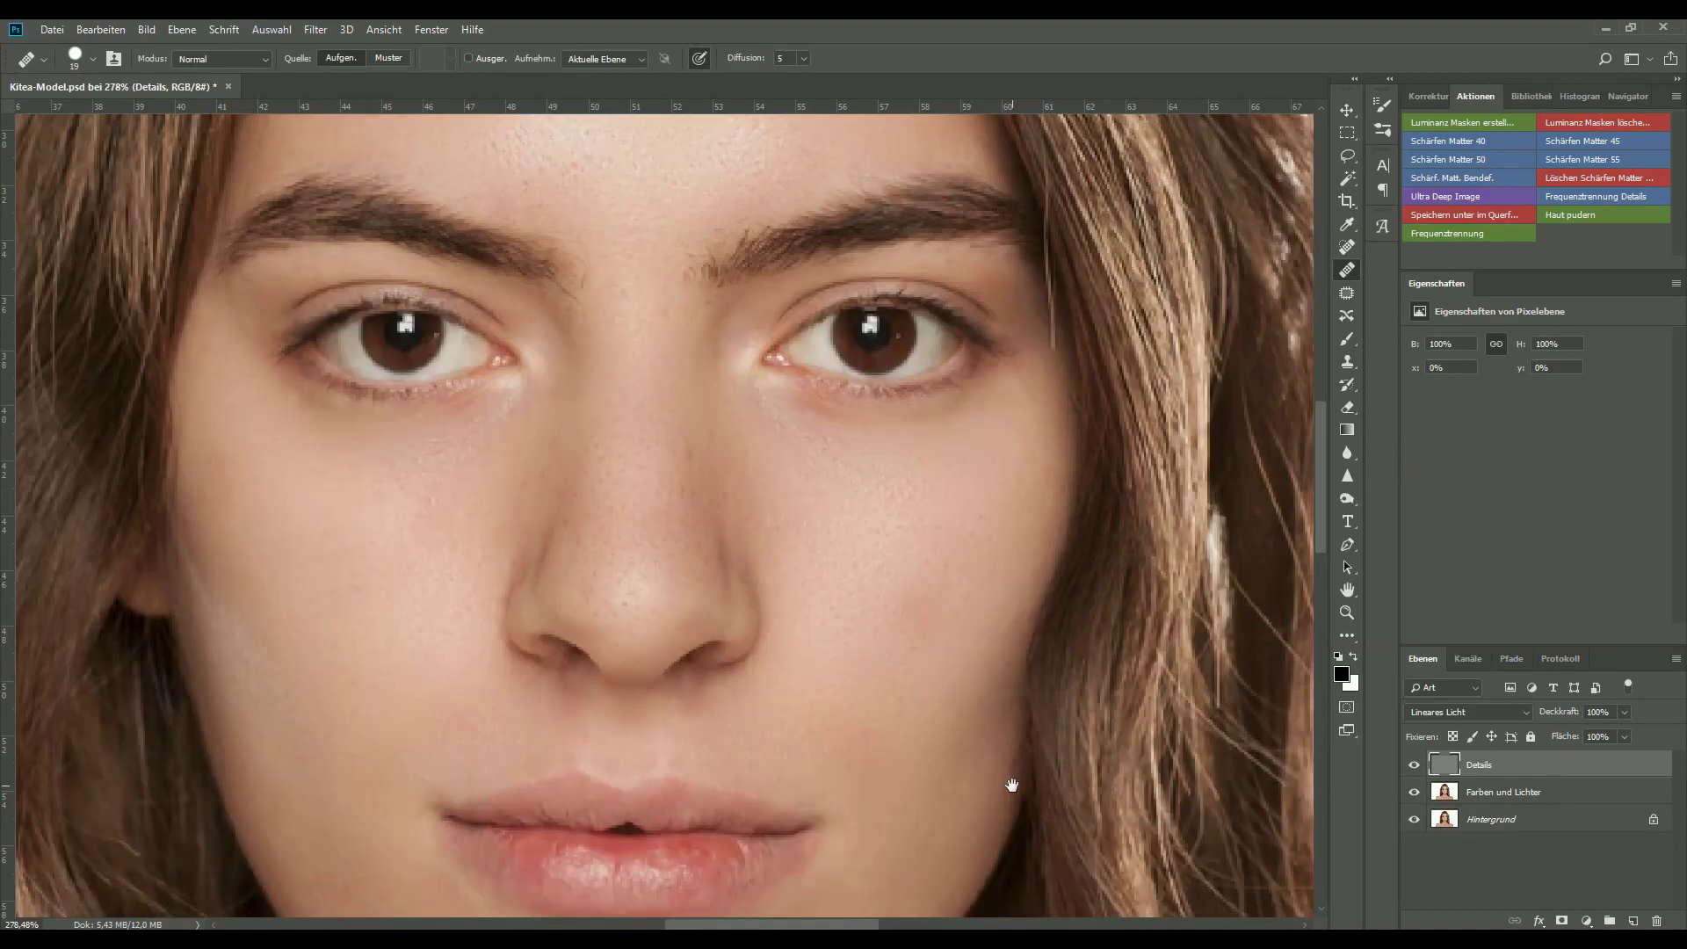
pyautogui.scroll(-1, 1013, 781)
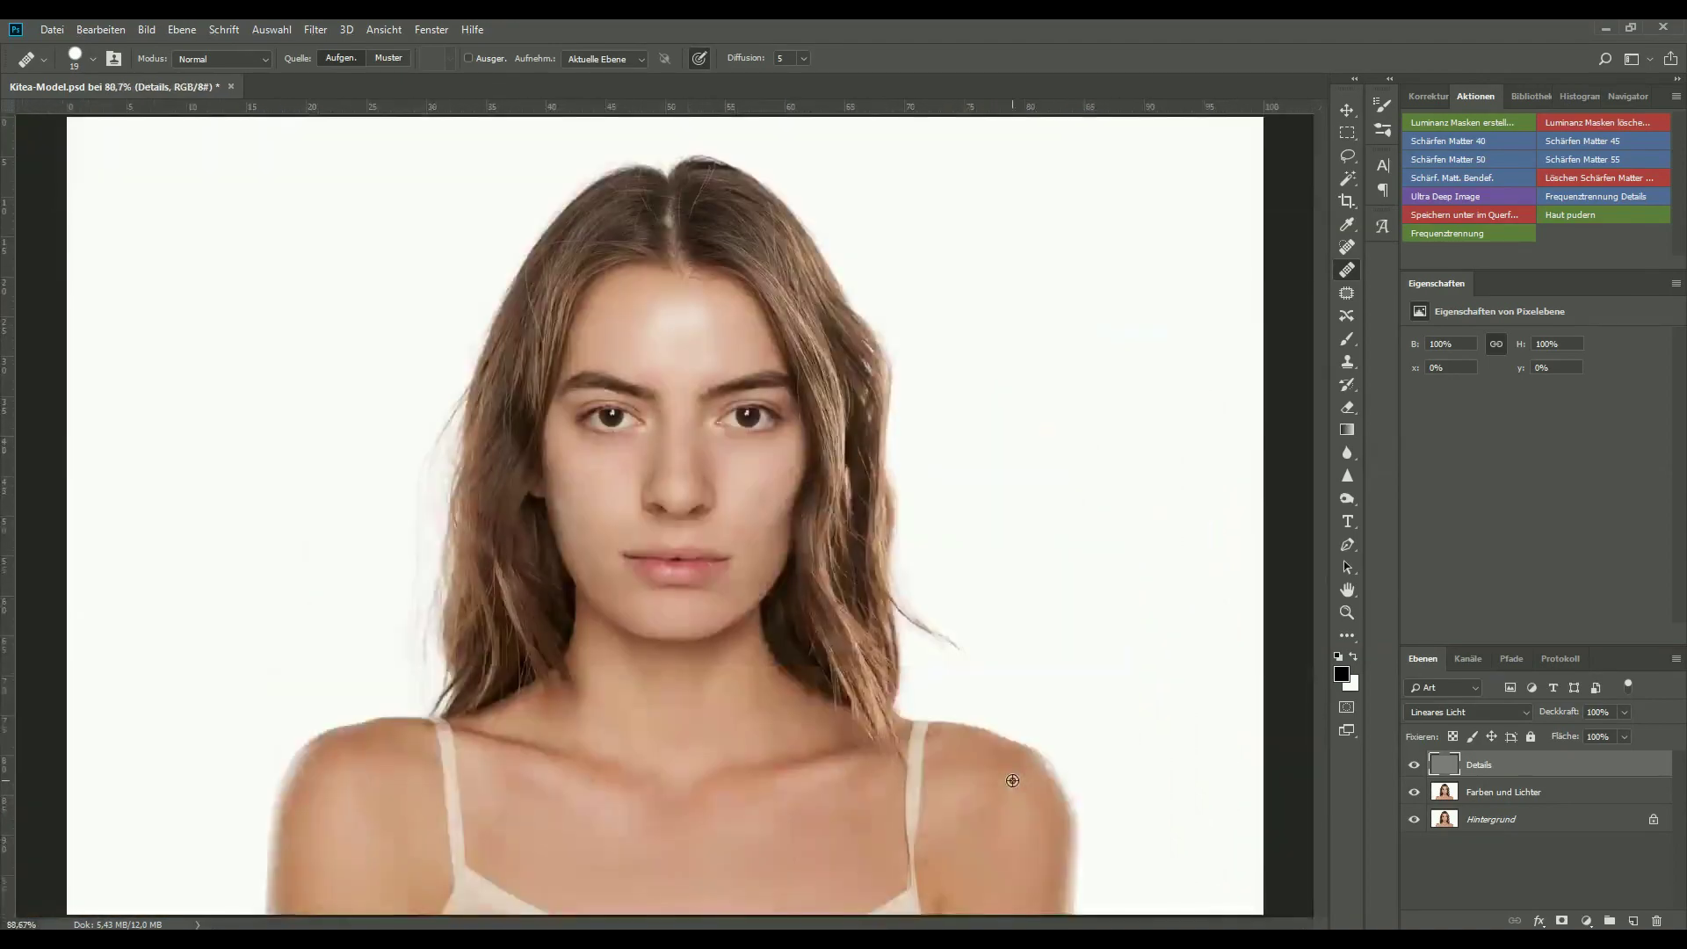
pyautogui.scroll(1, 1012, 779)
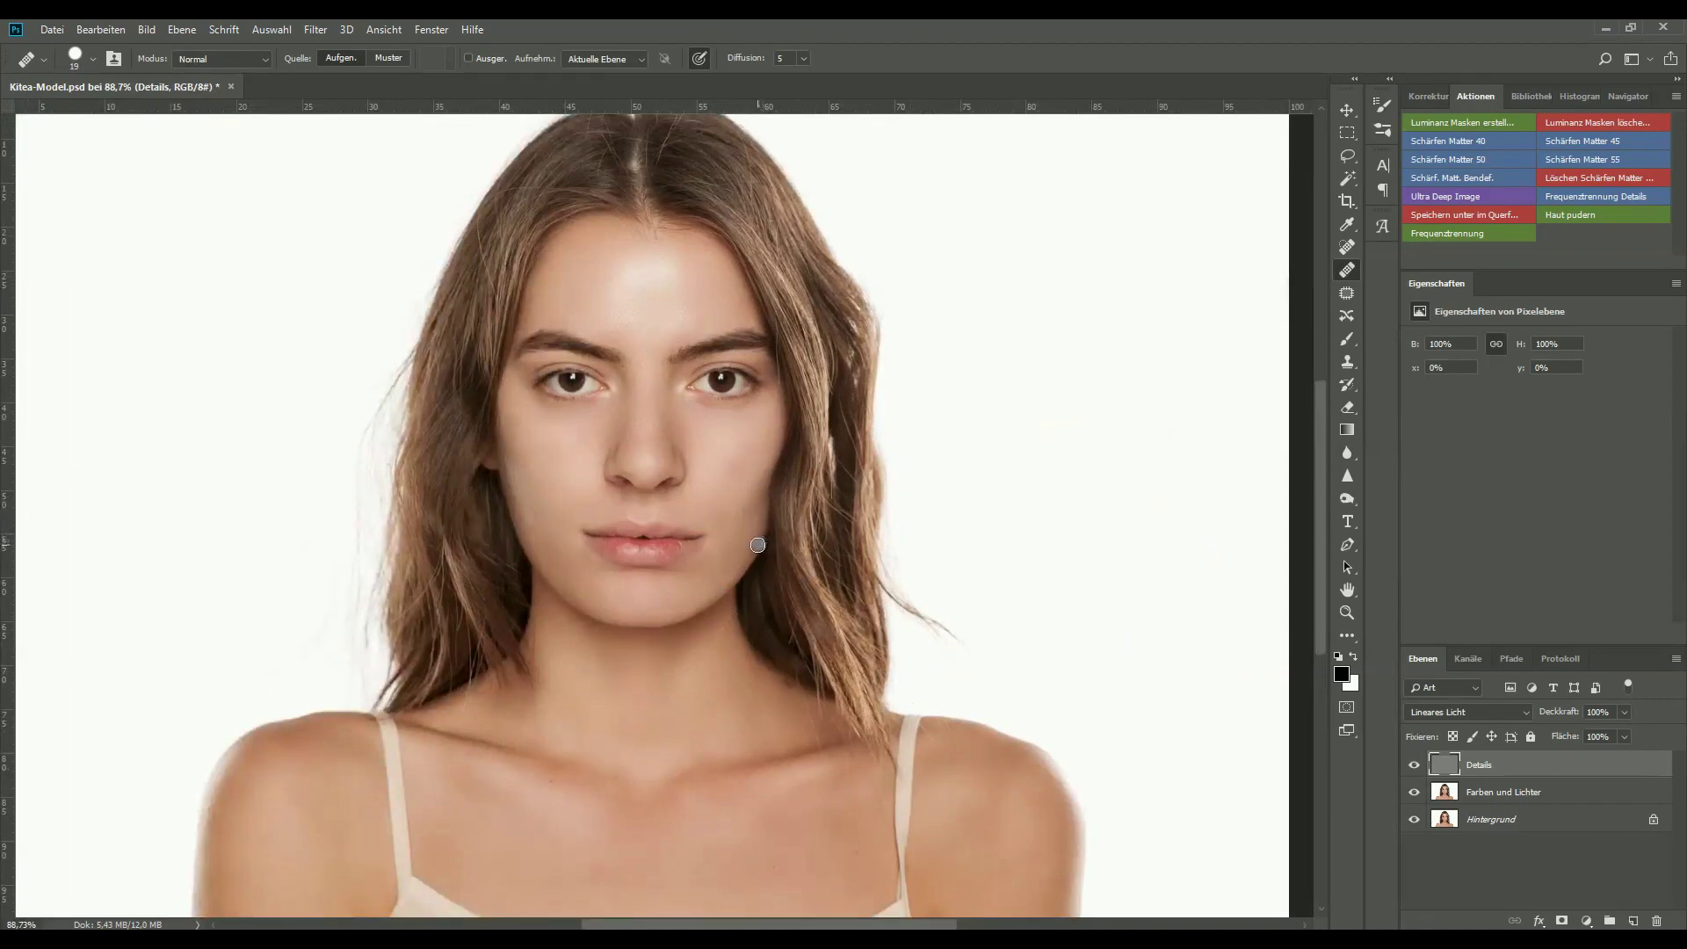
pyautogui.moveTo(679, 620); pyautogui.dragTo(669, 646)
# Try to repair the narrow lower section of the right-hand strap with the Healing Brush on the Details layer
pyautogui.scroll(-1, 831, 769)
pyautogui.click(902, 765)
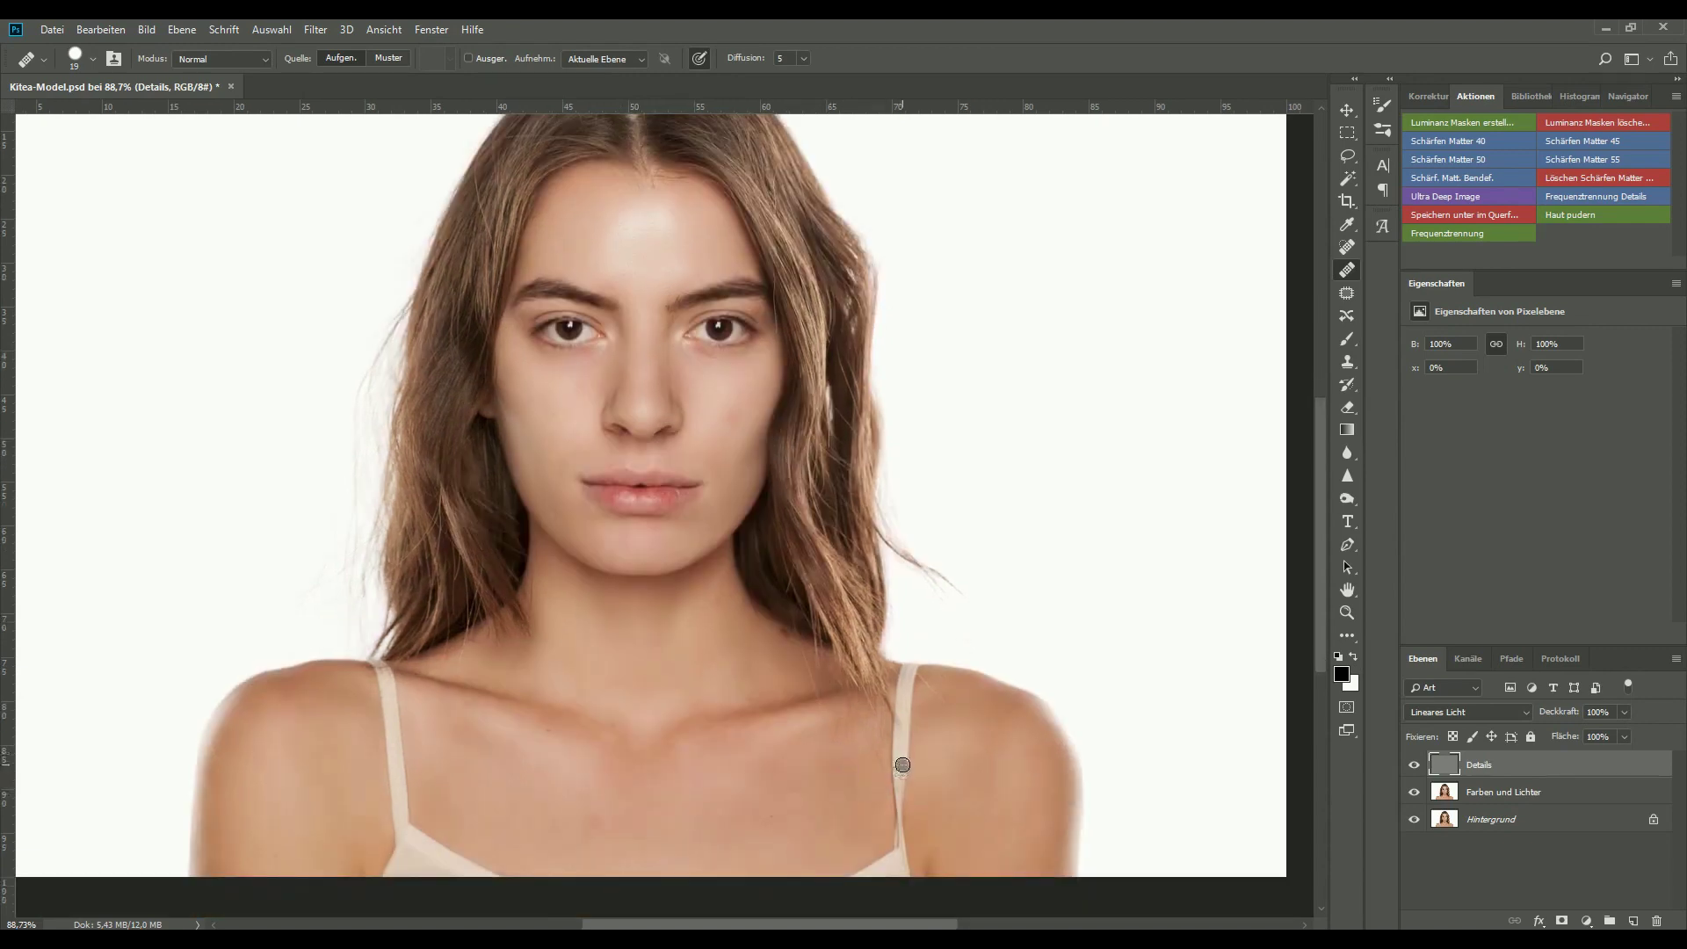
pyautogui.moveTo(895, 814); pyautogui.dragTo(893, 870)
pyautogui.click(896, 772)
pyautogui.scroll(2, 905, 764)
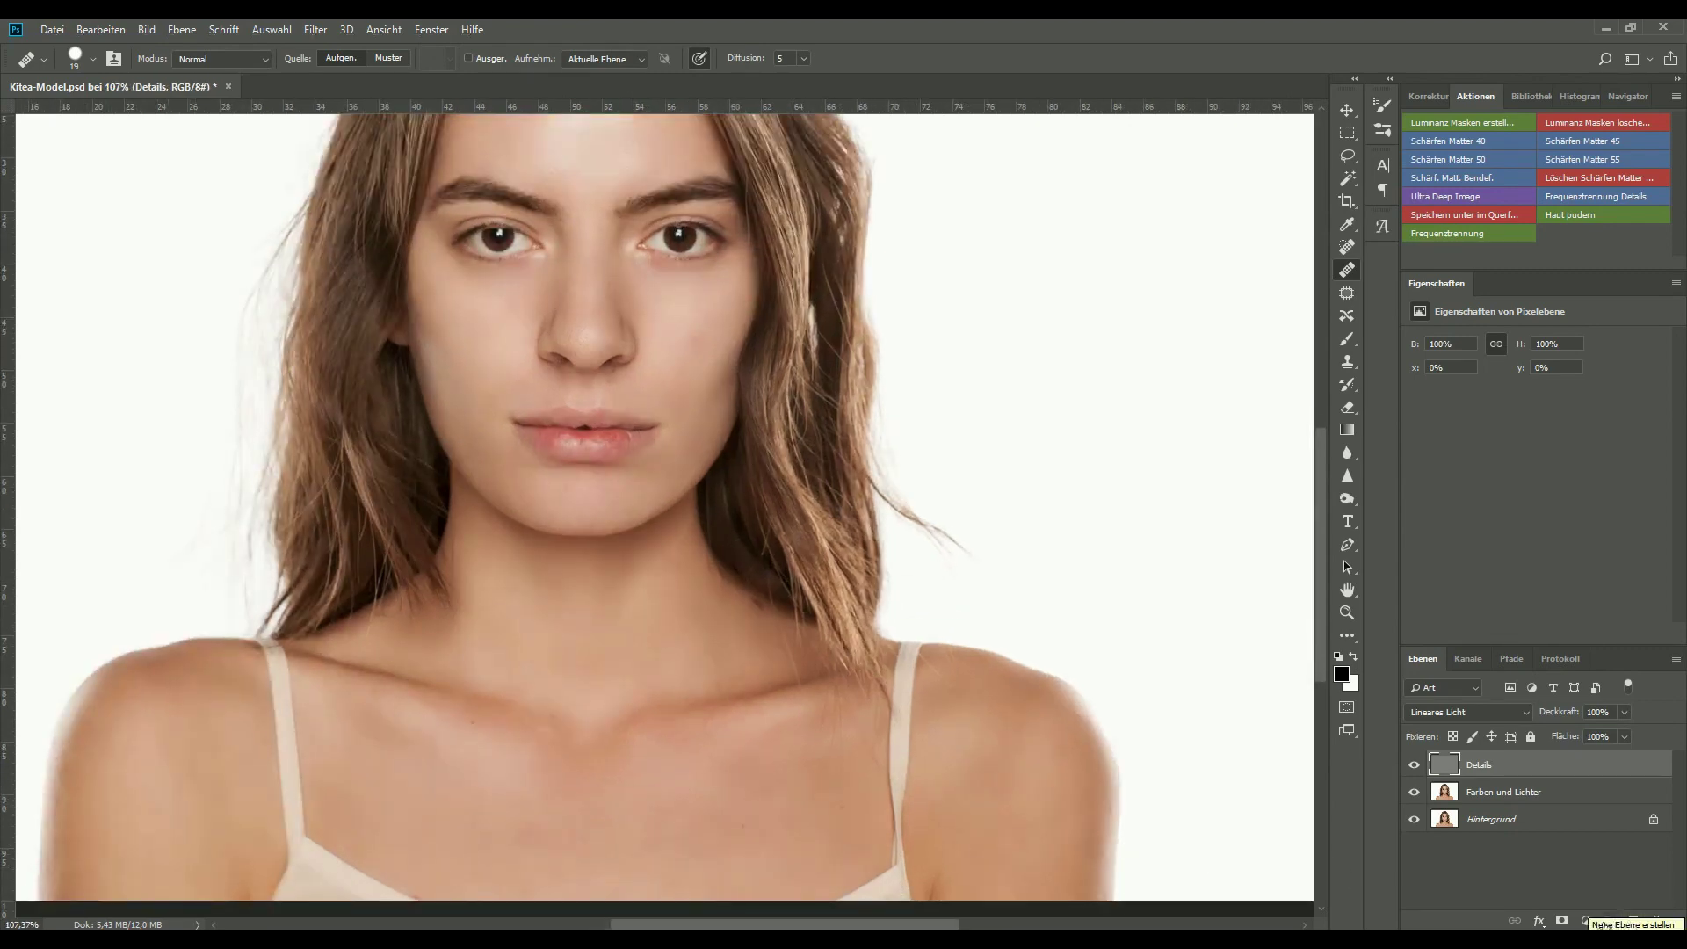
# Add a new empty layer above Details and set up the Clone Stamp with a 34 px brush at the right-hand strap
pyautogui.click(1631, 920)
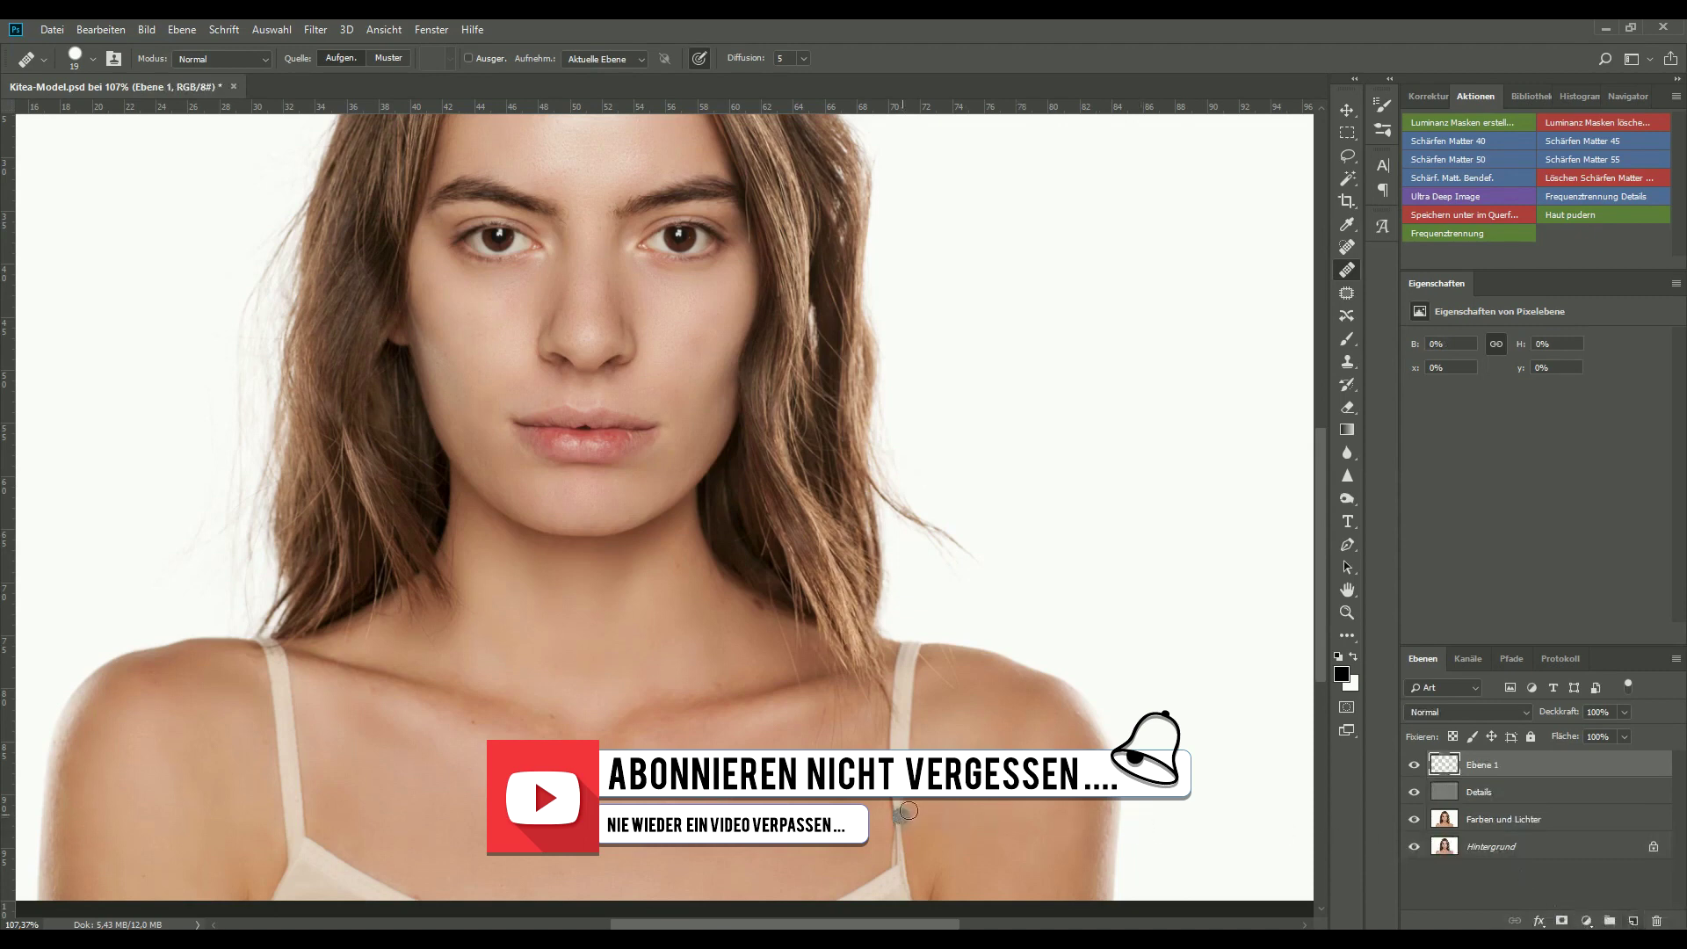
pyautogui.click(1345, 362)
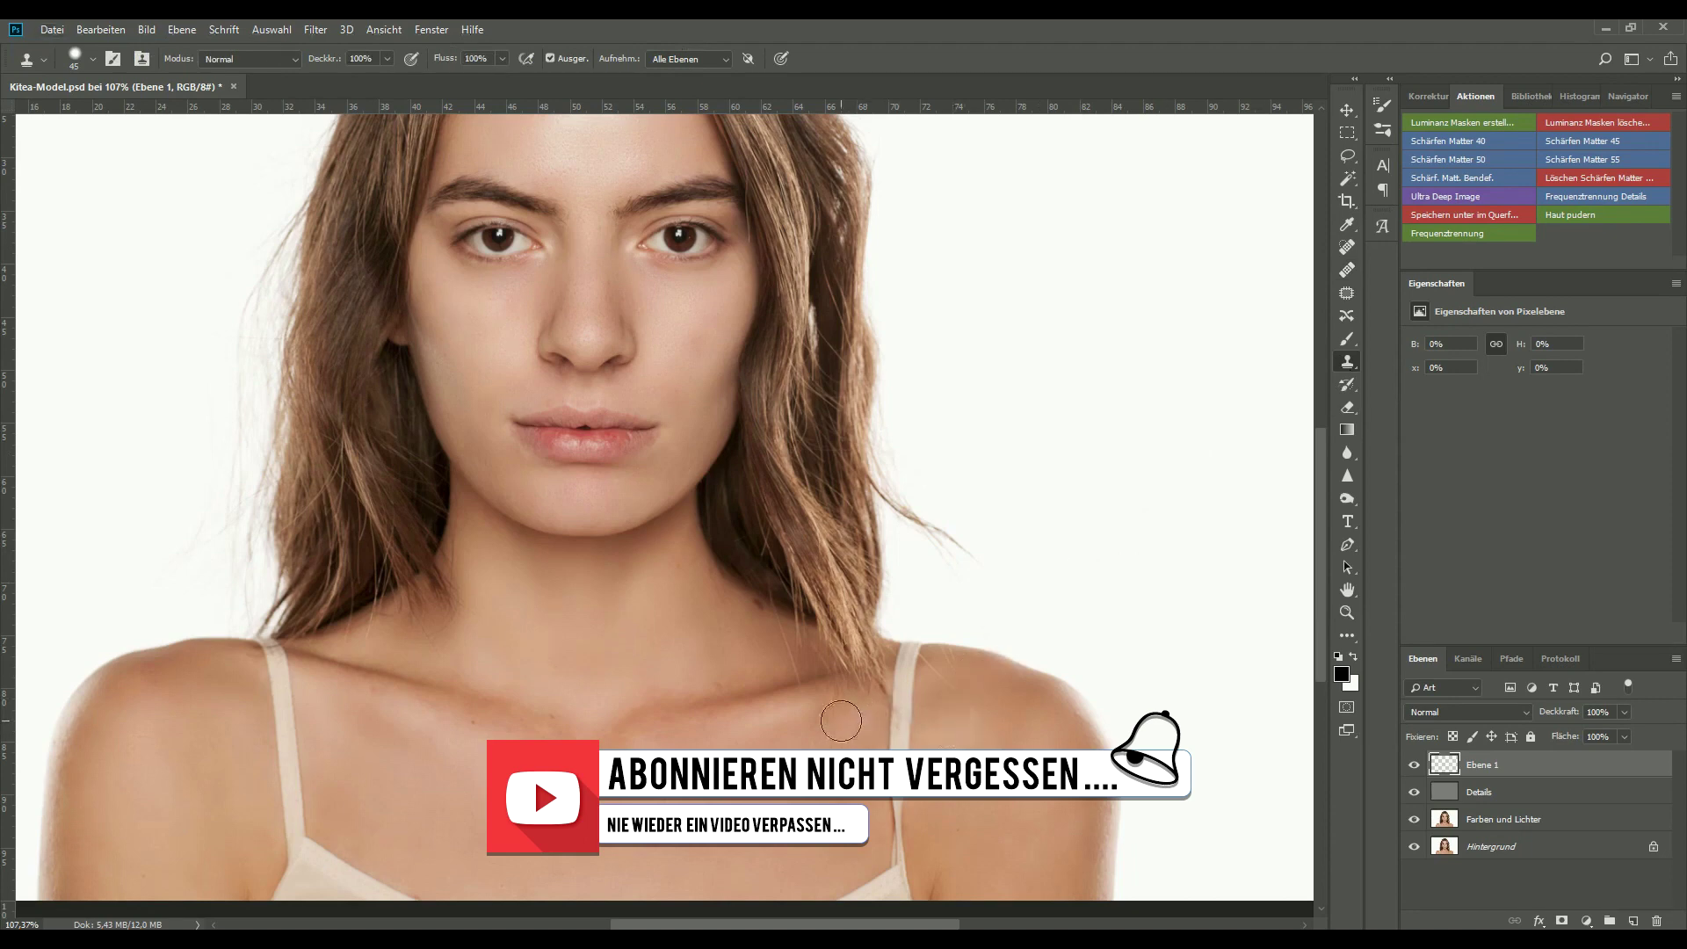
pyautogui.keyDown('alt'); pyautogui.rightClick(848, 726); pyautogui.keyUp('alt')
pyautogui.moveTo(847, 726); pyautogui.dragTo(868, 846)
pyautogui.scroll(1, 868, 846)
pyautogui.scroll(6, 917, 725)
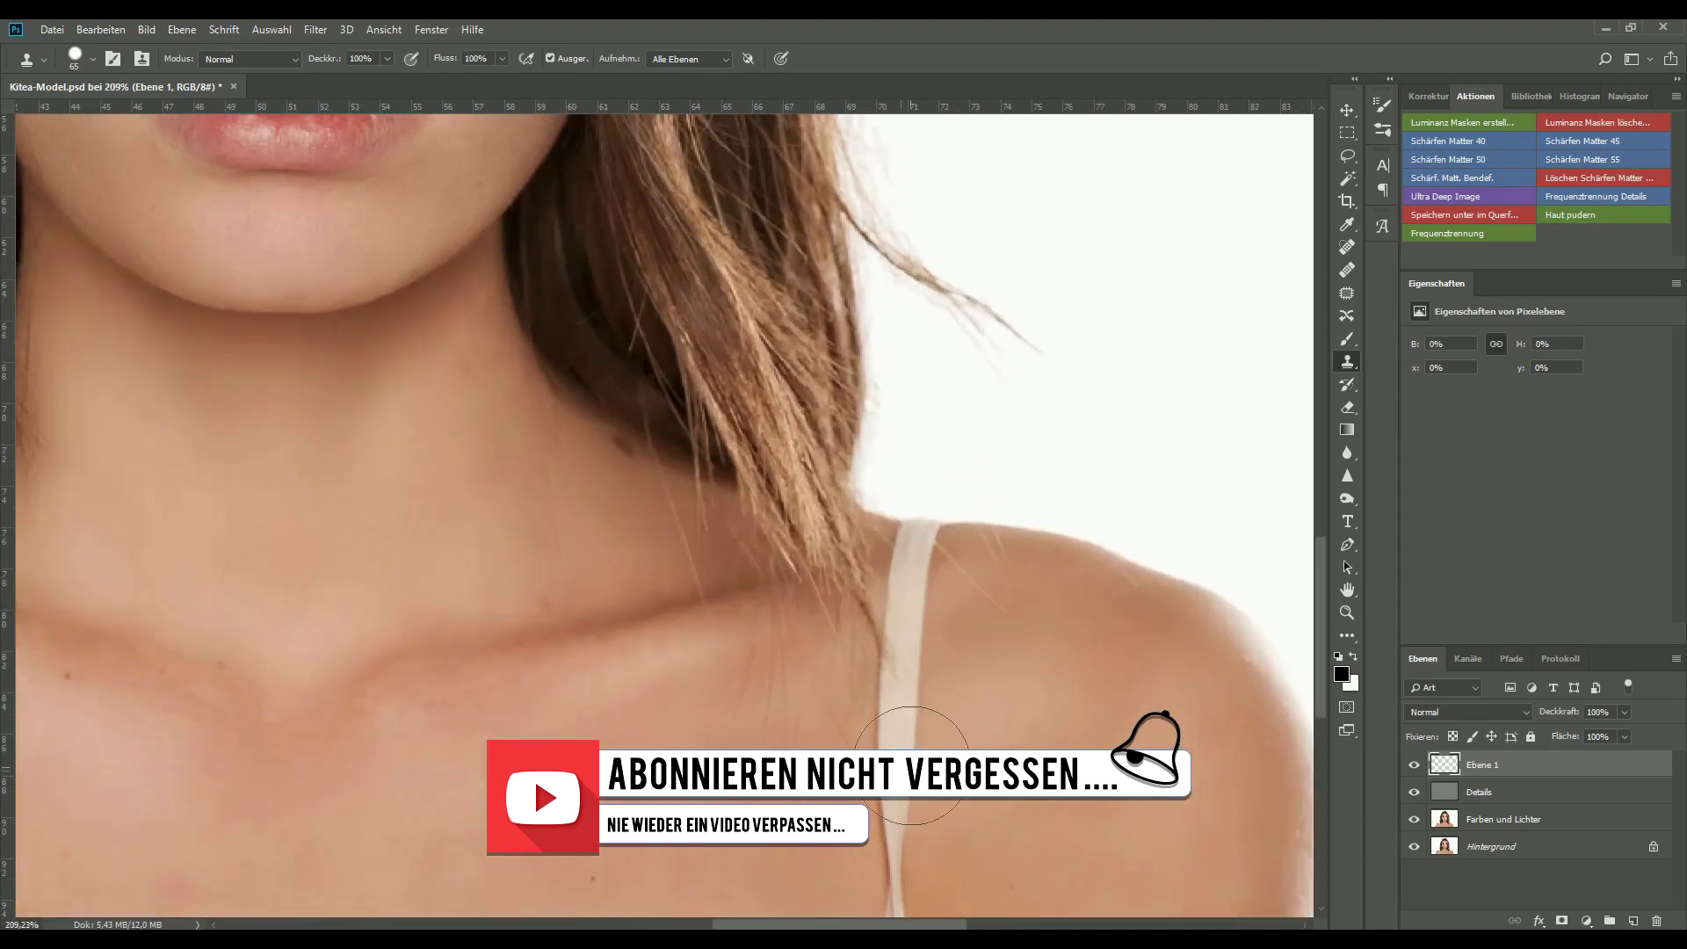
pyautogui.moveTo(918, 726)
pyautogui.mouseDown()
pyautogui.moveTo(904, 677)
pyautogui.moveTo(848, 688)
pyautogui.moveTo(872, 688)
pyautogui.mouseUp()
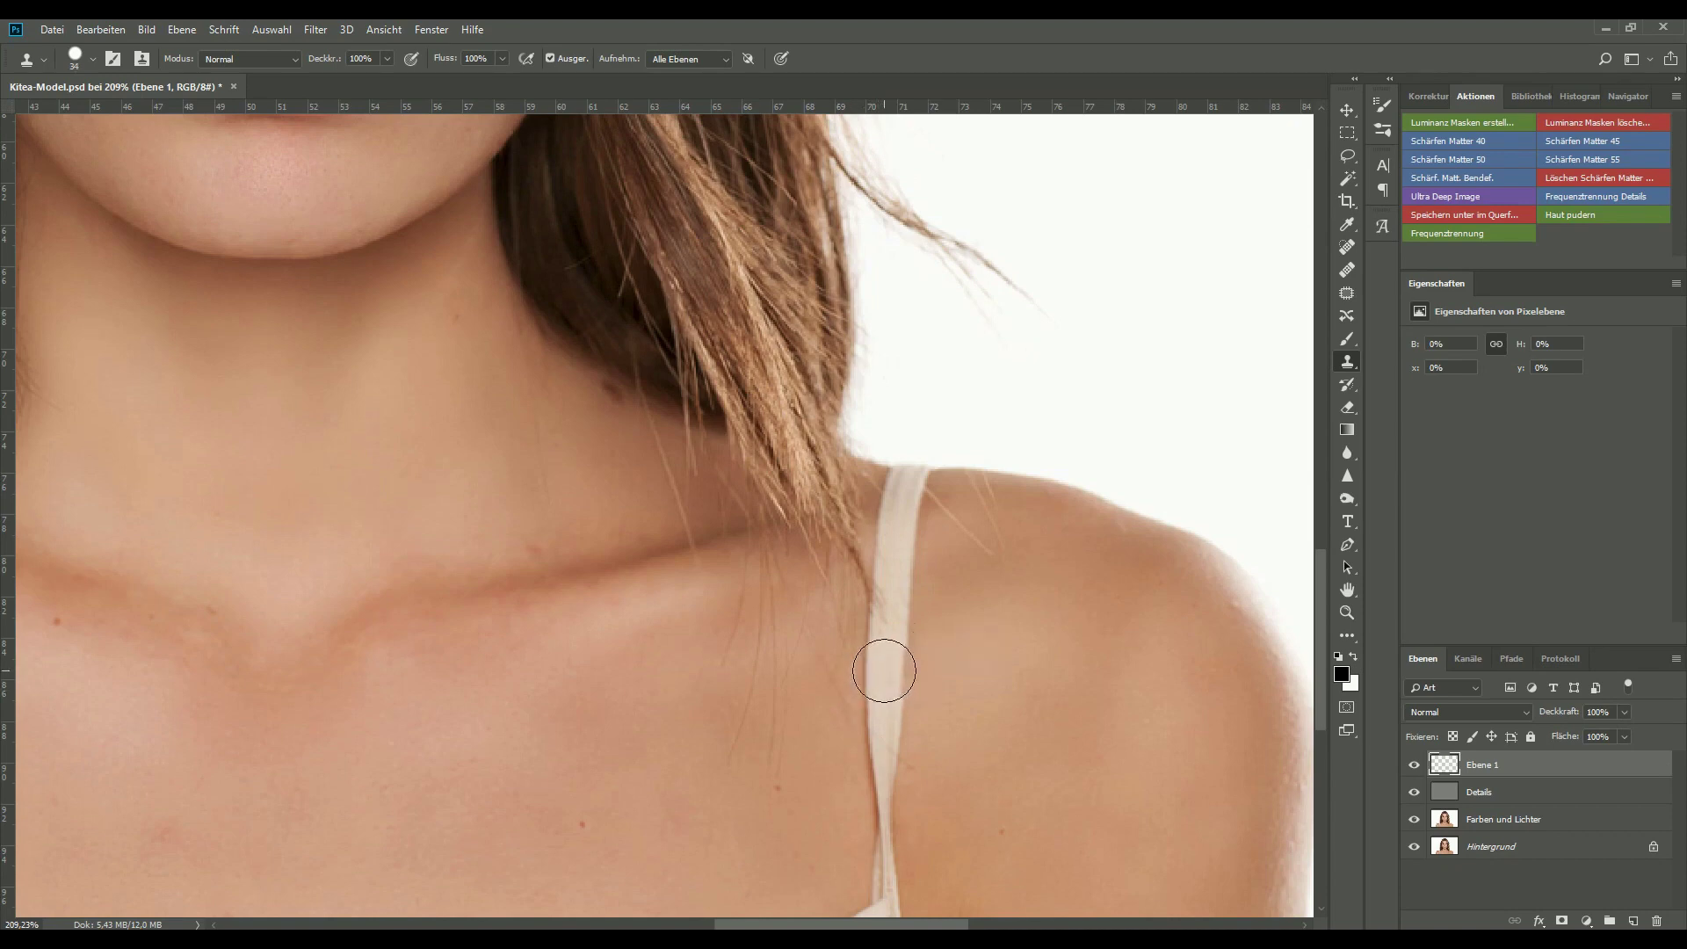
# Clone clean strap fabric down over the narrow lower section of the right-hand strap and tidy the skin along its edges
pyautogui.keyDown('alt'); pyautogui.click(882, 670); pyautogui.keyUp('alt')
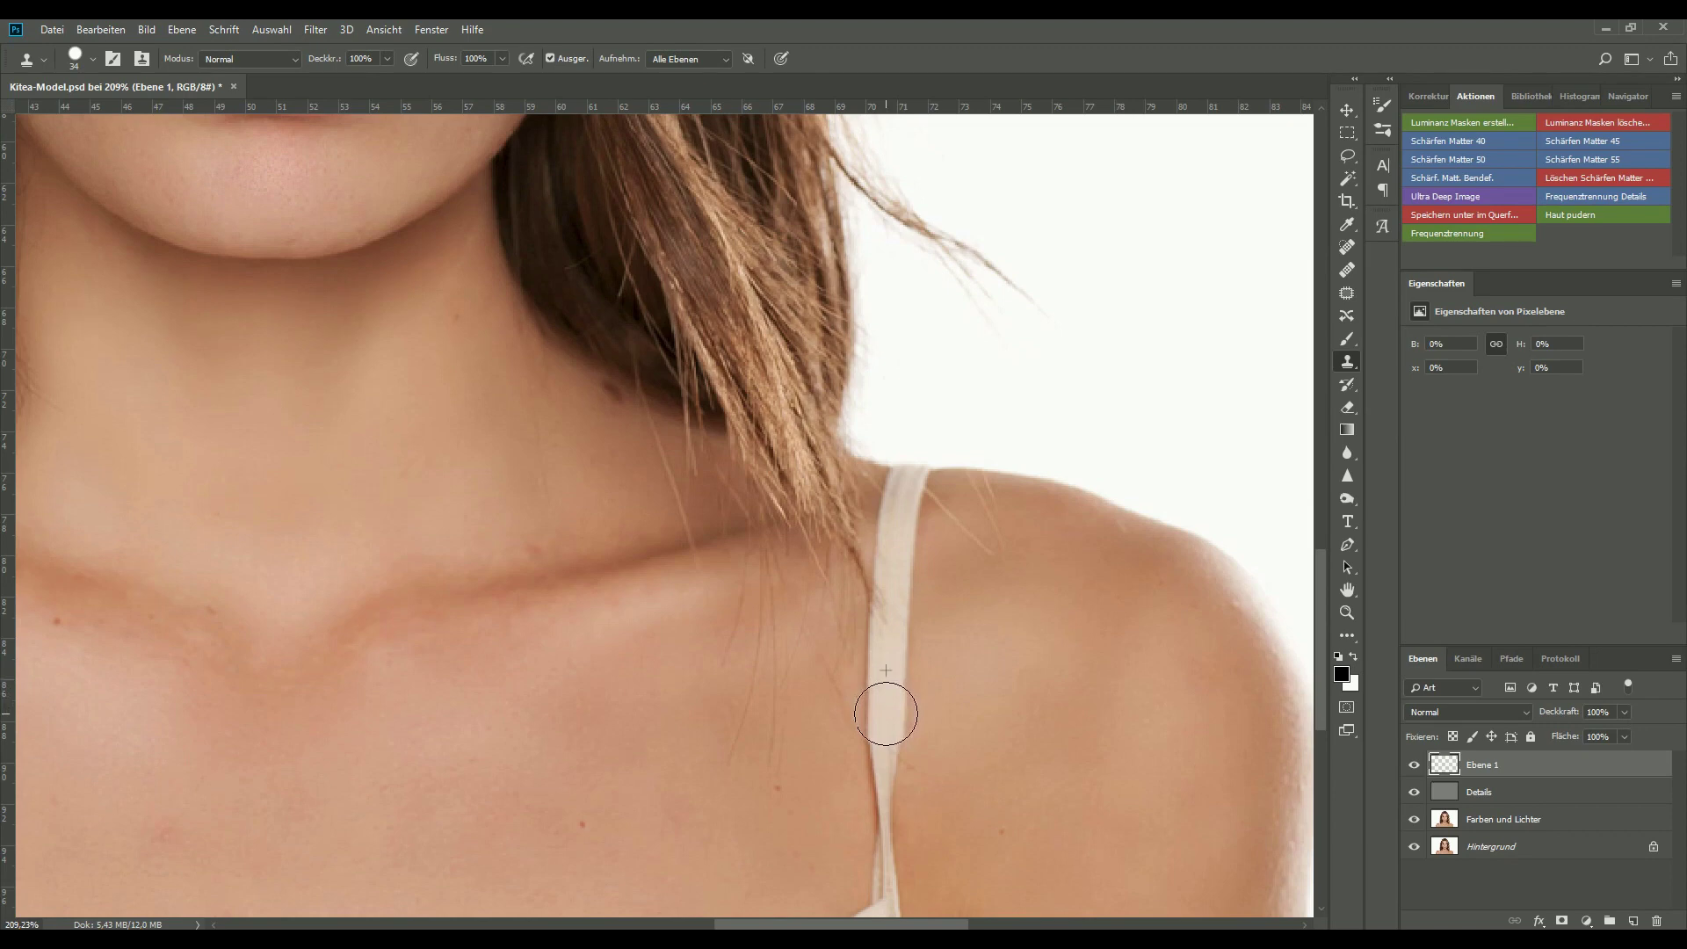
pyautogui.moveTo(886, 713)
pyautogui.mouseDown()
pyautogui.moveTo(891, 885)
pyautogui.moveTo(892, 798)
pyautogui.mouseUp()
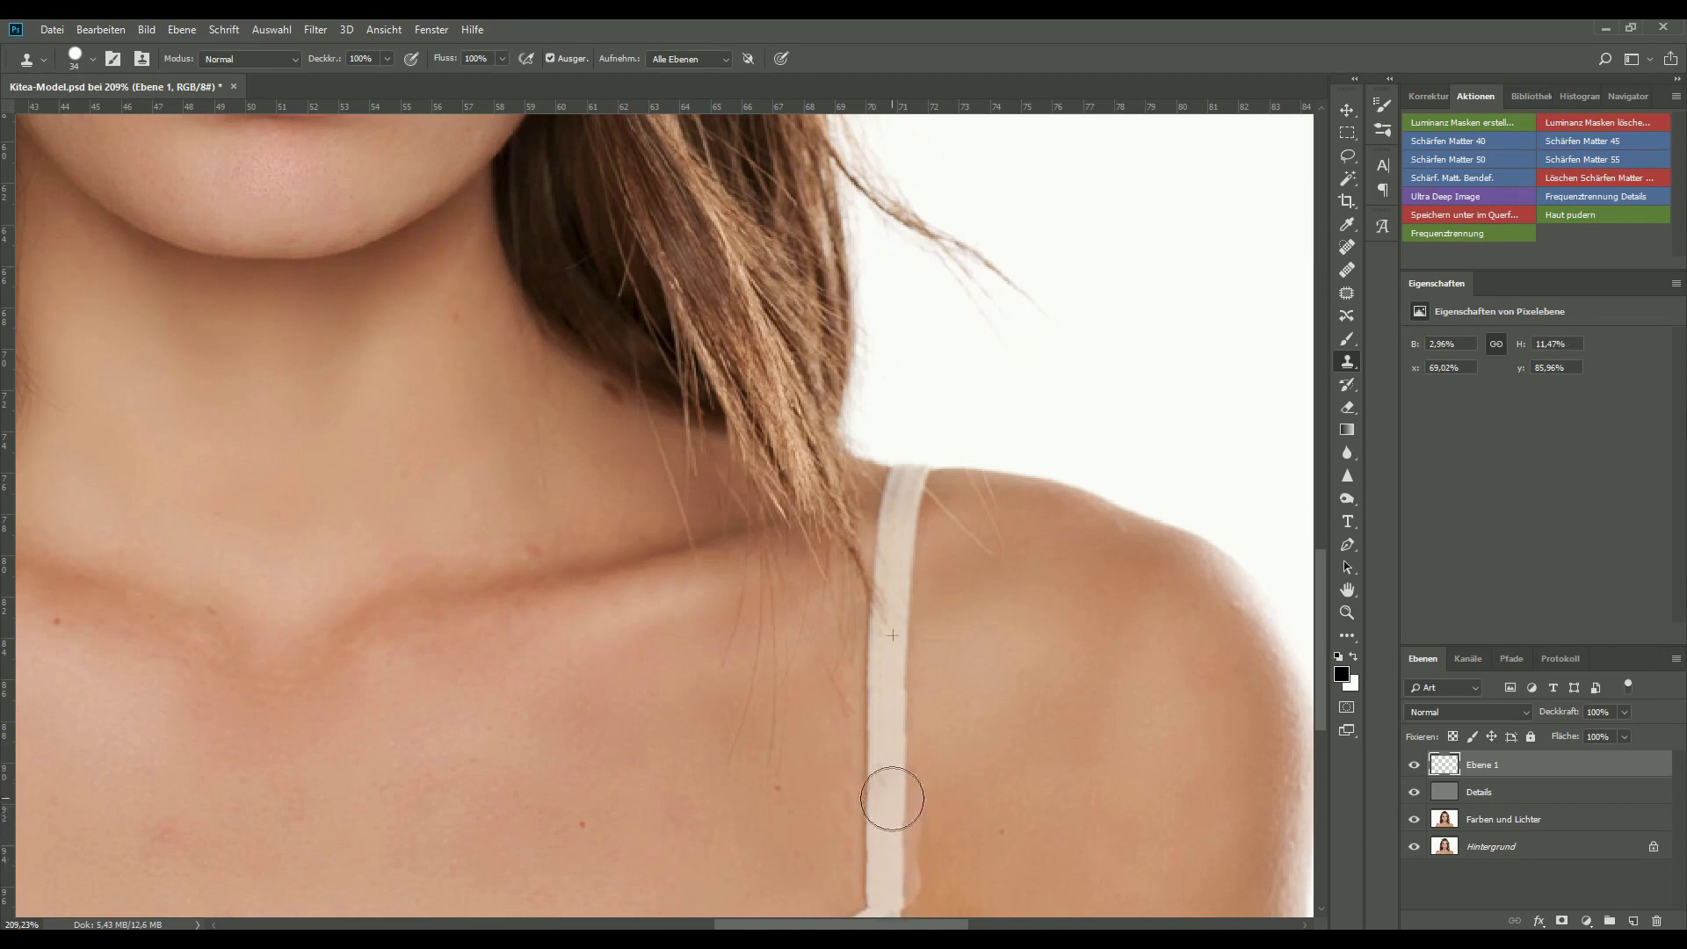
pyautogui.scroll(-2, 884, 805)
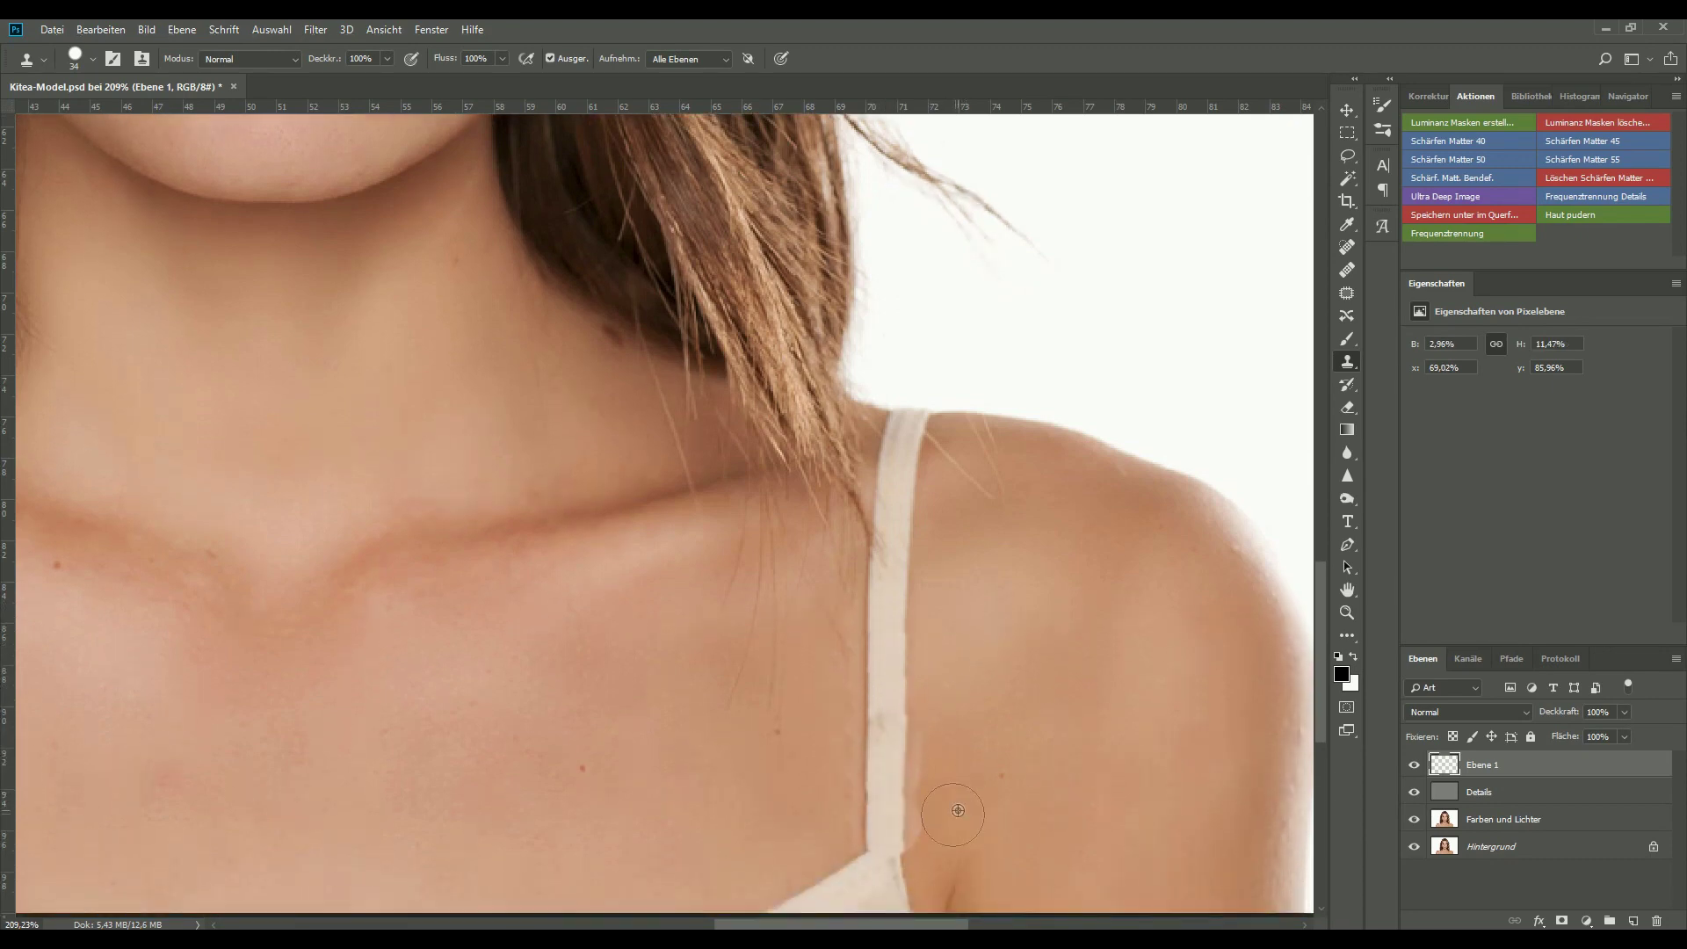
pyautogui.moveTo(943, 820)
pyautogui.mouseDown()
pyautogui.moveTo(933, 839)
pyautogui.moveTo(941, 772)
pyautogui.mouseUp()
pyautogui.moveTo(827, 733)
pyautogui.mouseDown()
pyautogui.moveTo(786, 745)
pyautogui.moveTo(828, 735)
pyautogui.mouseUp()
pyautogui.scroll(-5, 824, 773)
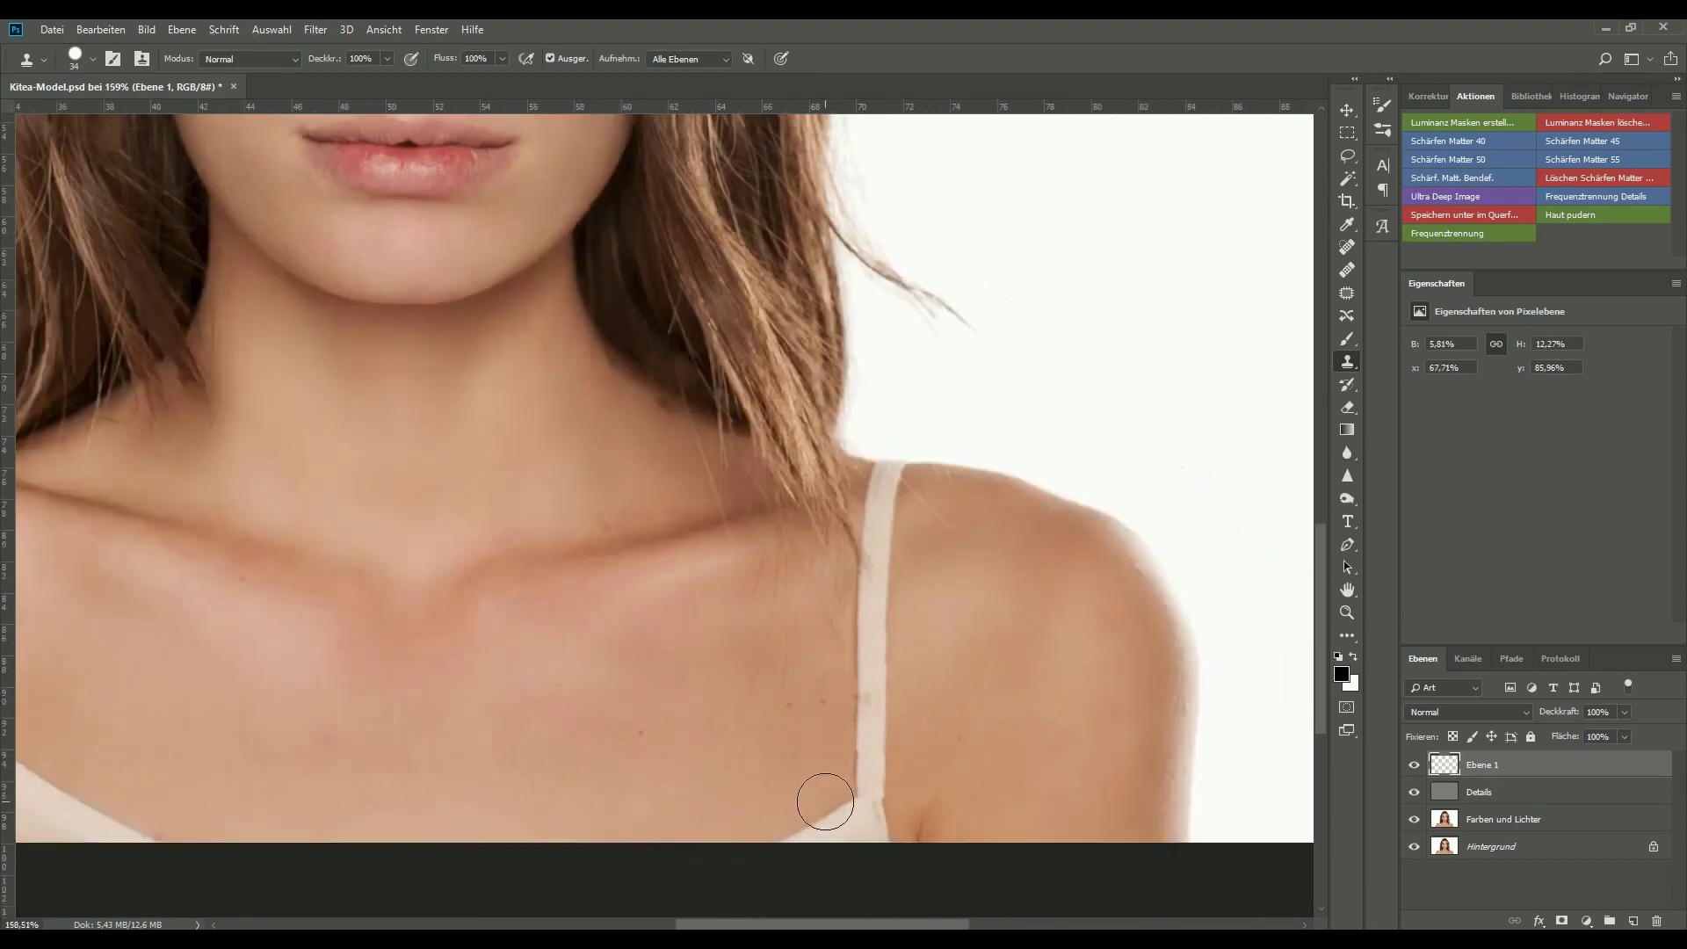